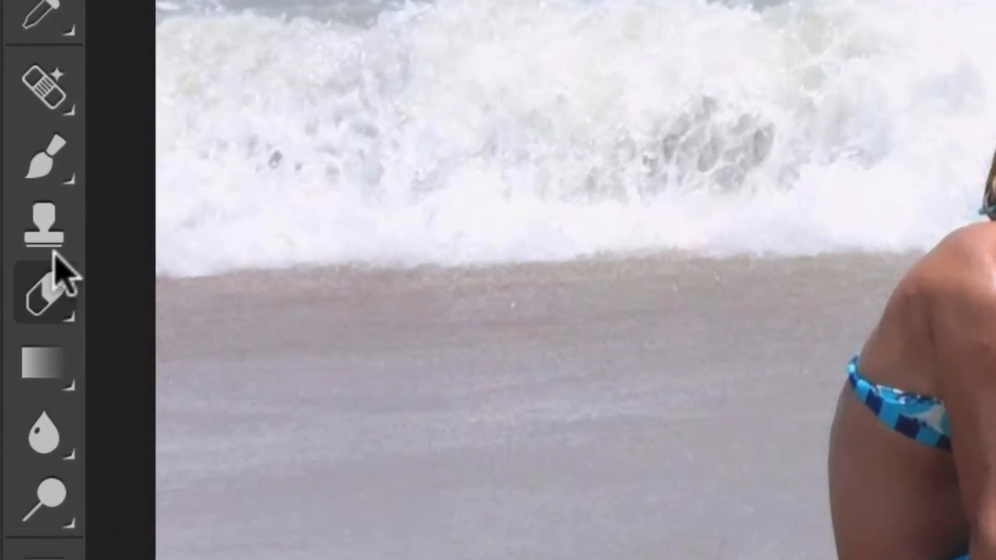
{"action": "left_click", "coordinate": [19, 265]}
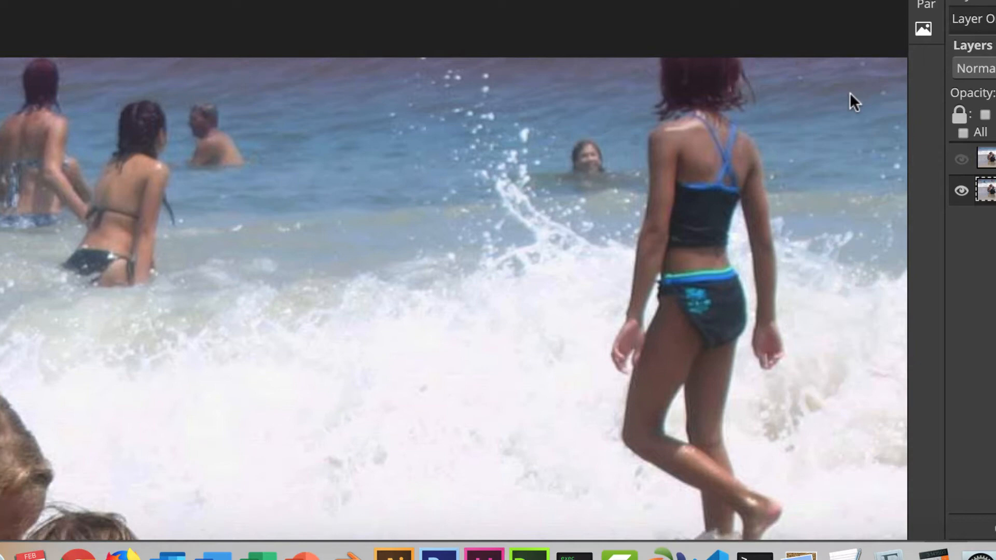
{"action": "scroll", "coordinate": [849, 92], "scroll_direction": "down", "scroll_amount": 5}
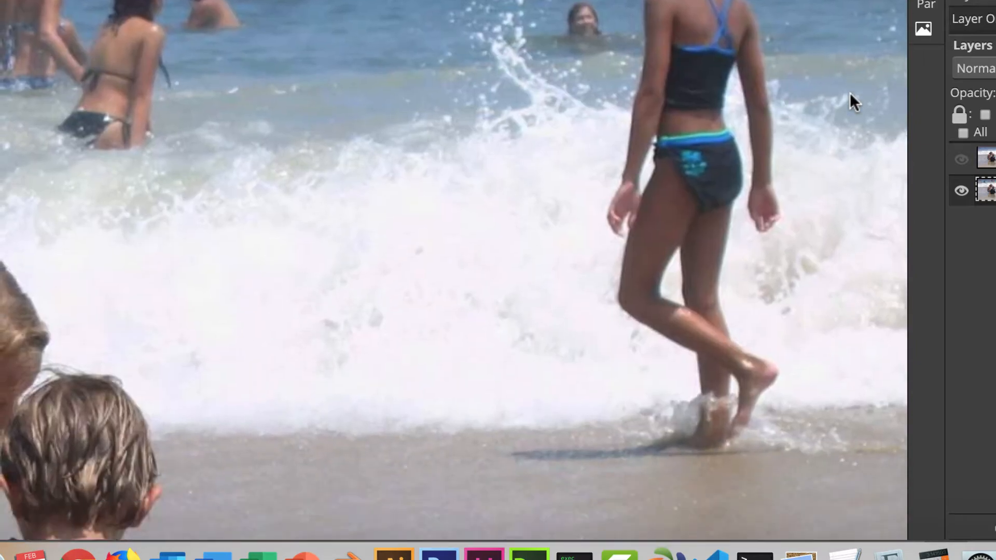
{"action": "scroll", "coordinate": [790, 382], "scroll_direction": "right", "scroll_amount": 1}
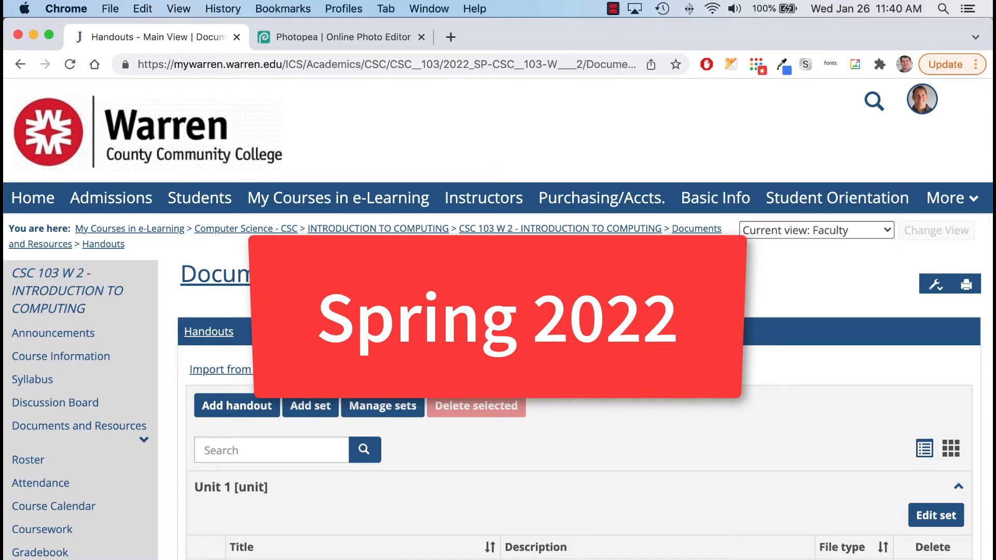
Open the csc103-Spring2022-GooglePhotosAlbum link in the description of the Unit2-4_KidsonBeachCloning_INSTRUCT.pdf handout
{"action": "scroll", "coordinate": [635, 248], "scroll_direction": "down", "scroll_amount": 3}
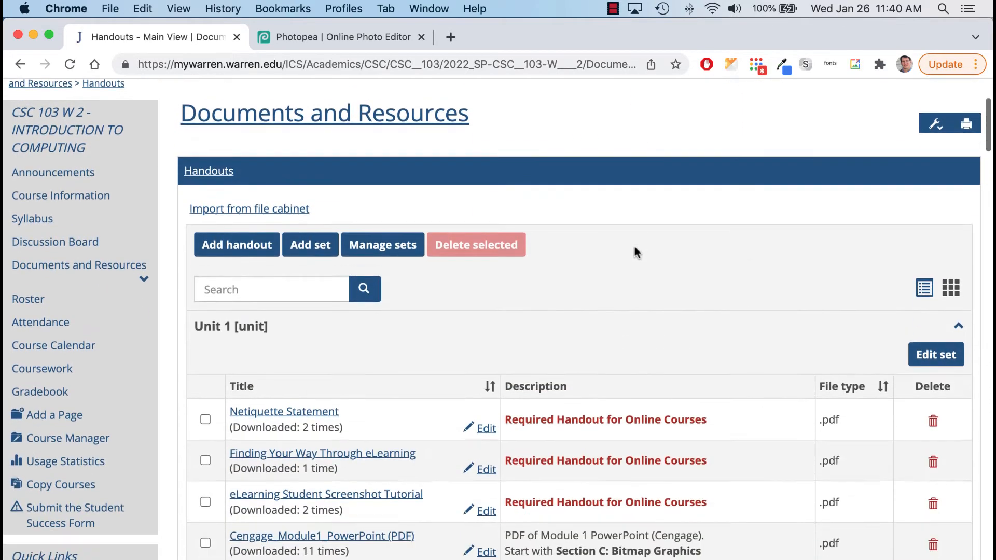
{"action": "scroll", "coordinate": [634, 250], "scroll_direction": "down", "scroll_amount": 10}
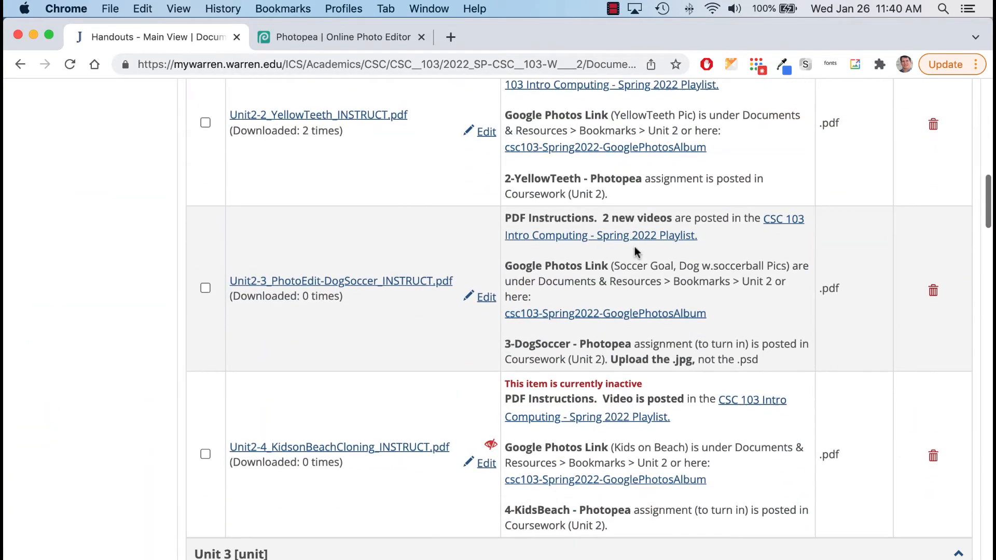
{"action": "scroll", "coordinate": [634, 247], "scroll_direction": "down", "scroll_amount": 3}
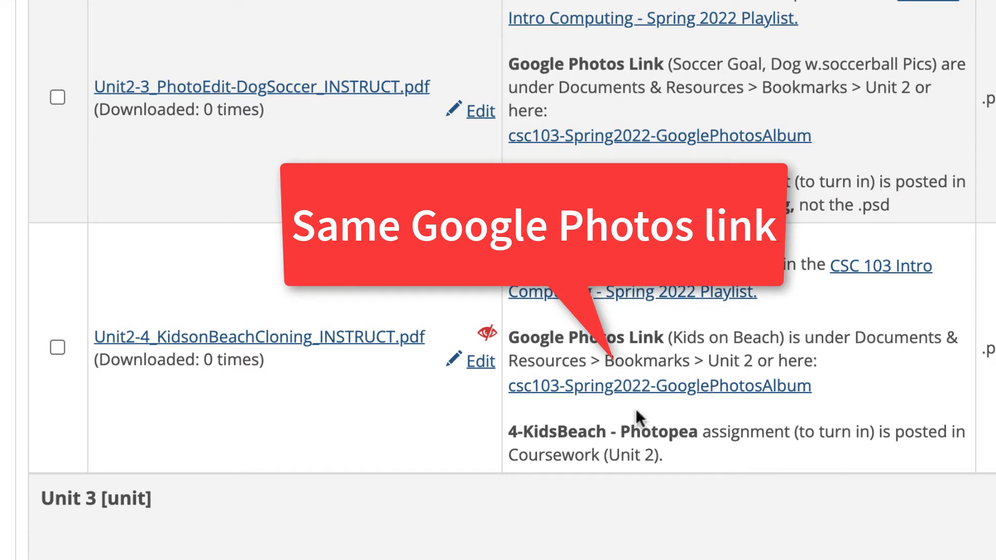
{"action": "left_click", "coordinate": [679, 384]}
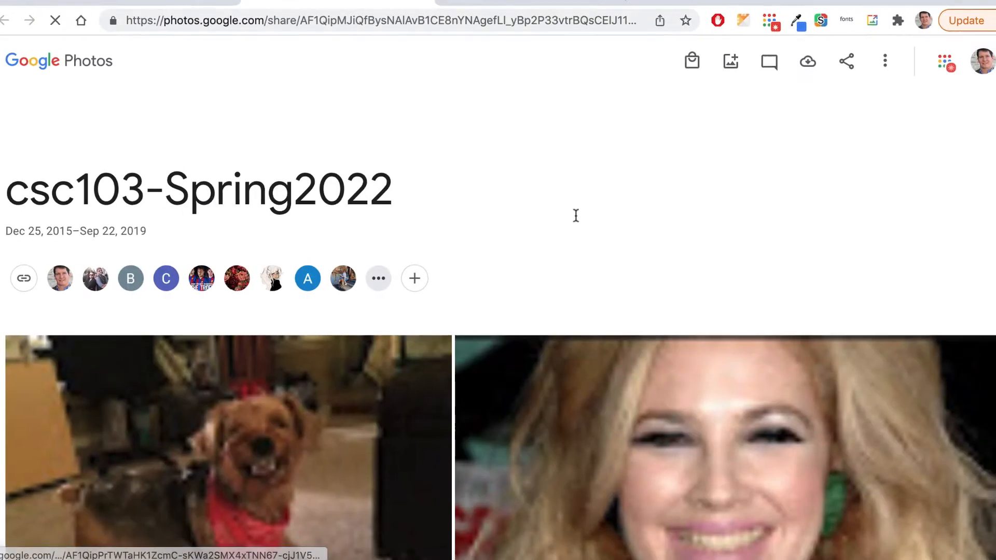
Open the photo of the two kids sitting on the beach from the shared album and copy the image
{"action": "scroll", "coordinate": [574, 215], "scroll_direction": "down", "scroll_amount": 10}
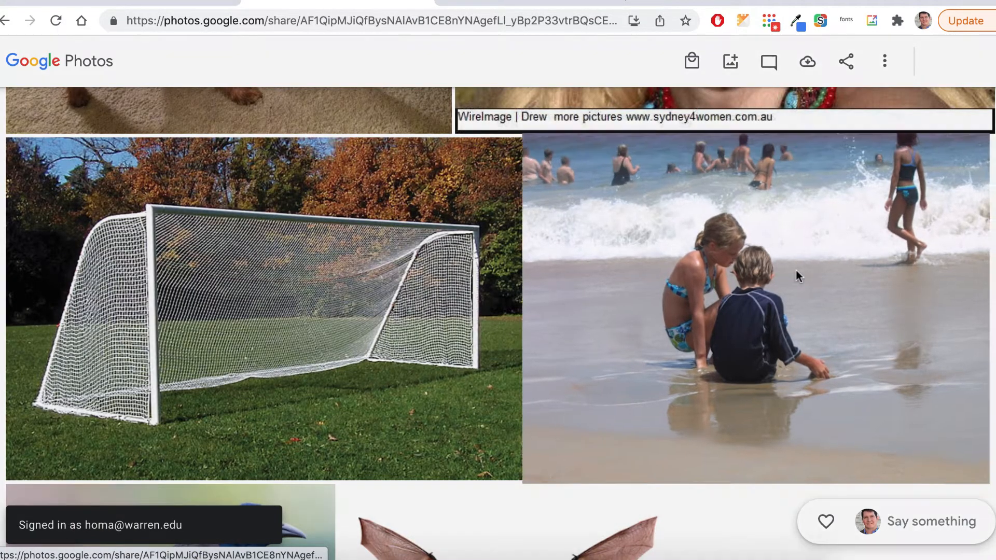
{"action": "left_click", "coordinate": [796, 276]}
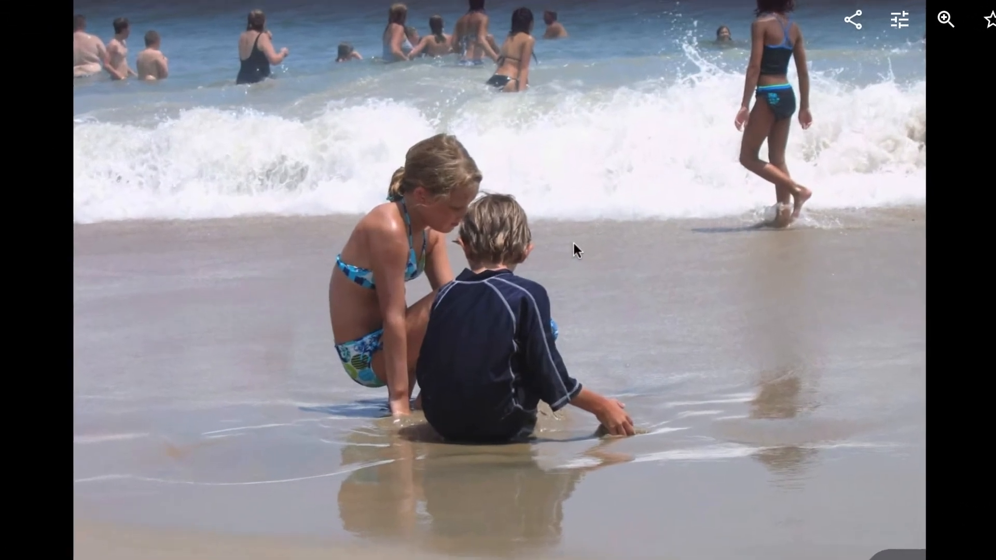
{"action": "right_click", "coordinate": [561, 244]}
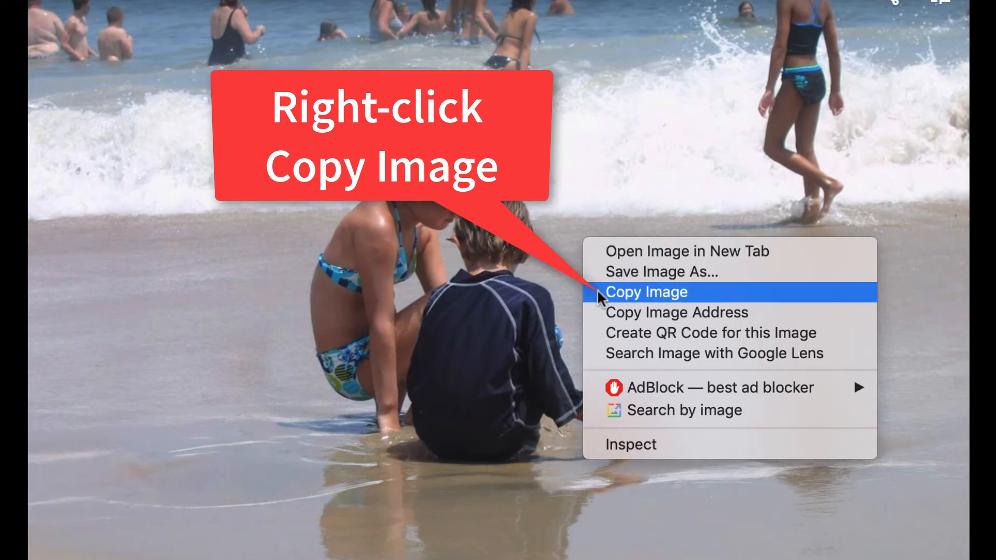
{"action": "left_click", "coordinate": [645, 292]}
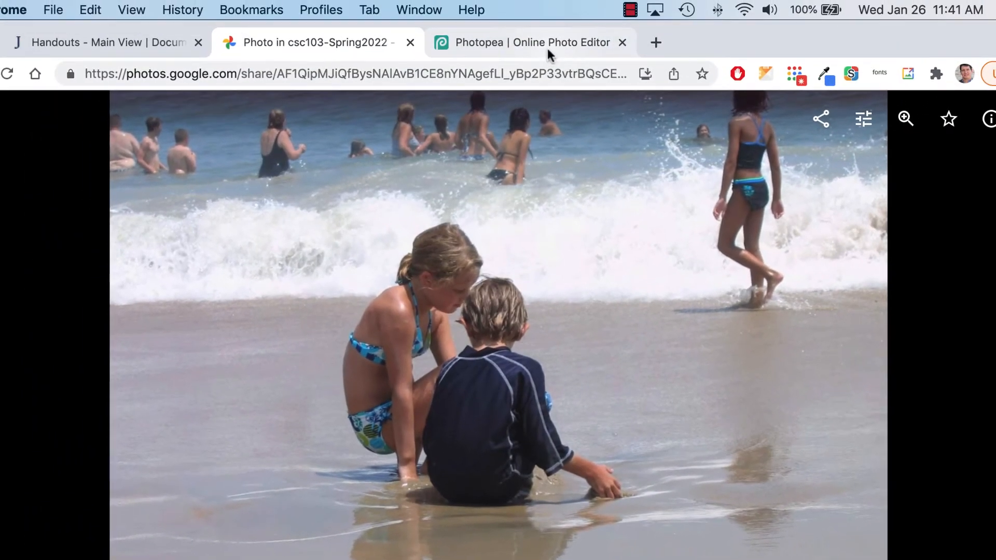
Switch to Photopea and create a new project named 4kidsbeach-rh at the copied image's size, 1630 × 1222 pixels
{"action": "left_click", "coordinate": [549, 44]}
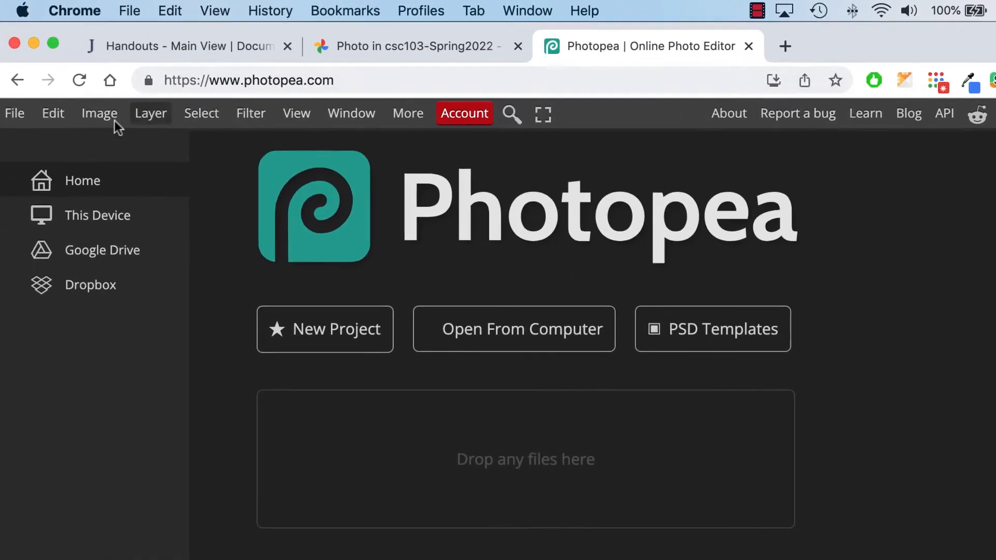
{"action": "left_click", "coordinate": [0, 105]}
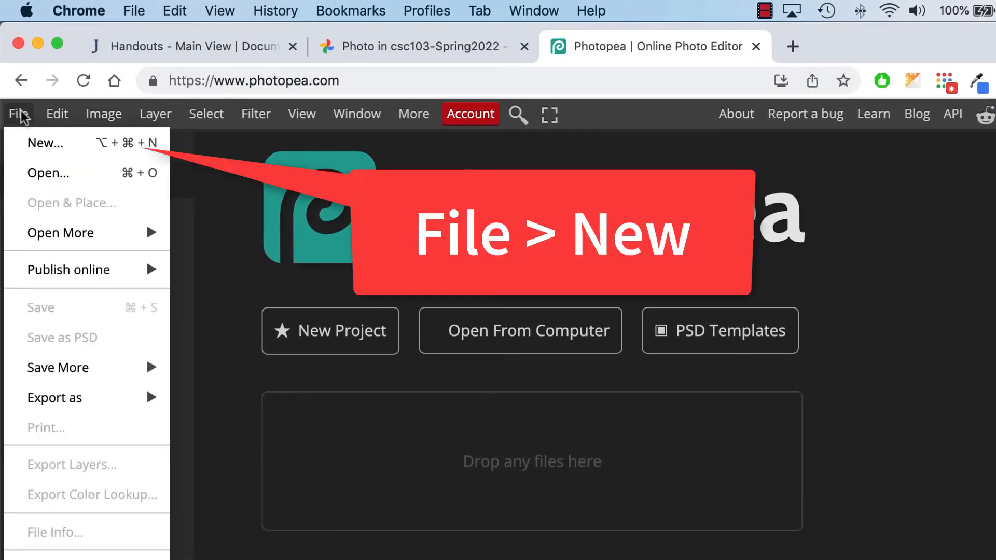
{"action": "left_click", "coordinate": [23, 141]}
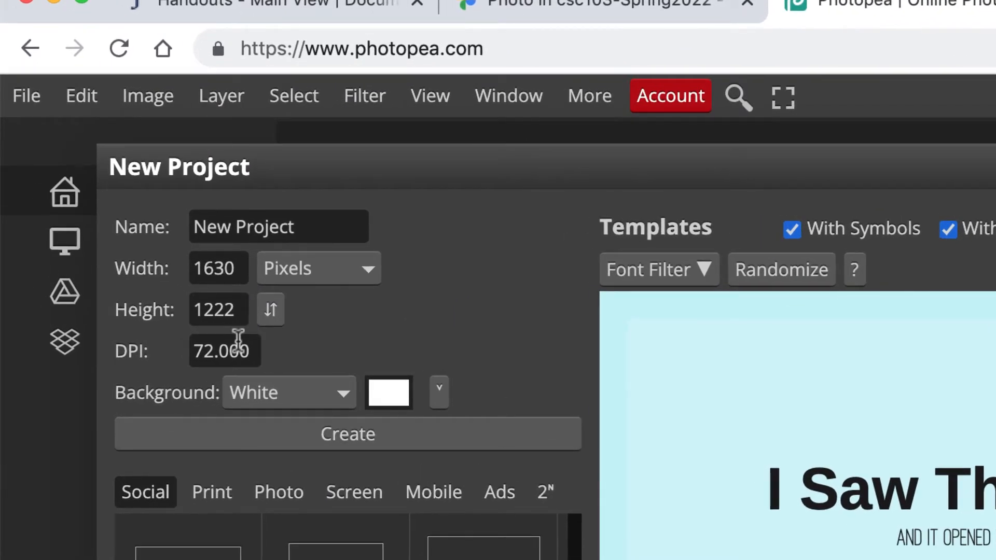
{"action": "left_click", "coordinate": [307, 233]}
{"action": "key", "text": "BackSpace"}
{"action": "type", "text": "4"}
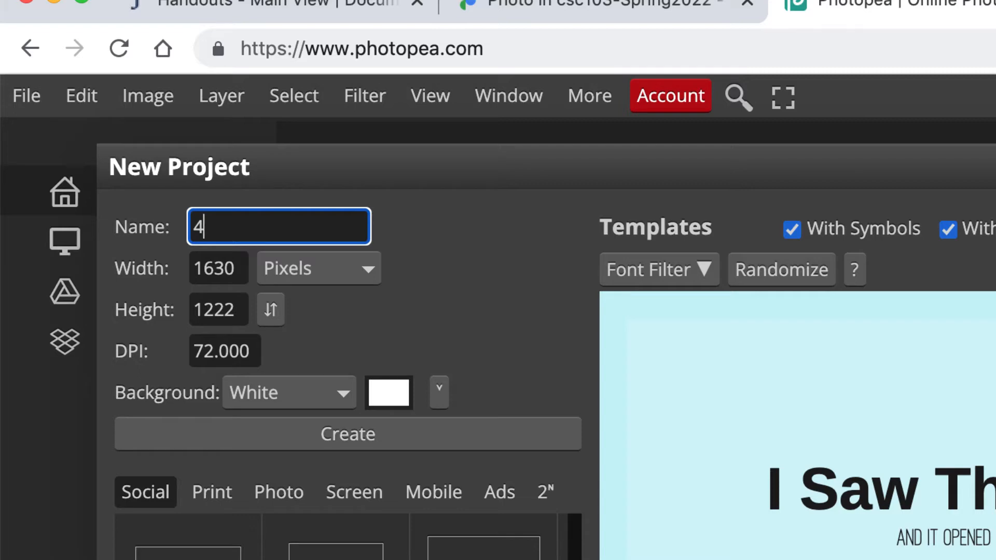
{"action": "type", "text": "kidsbea"}
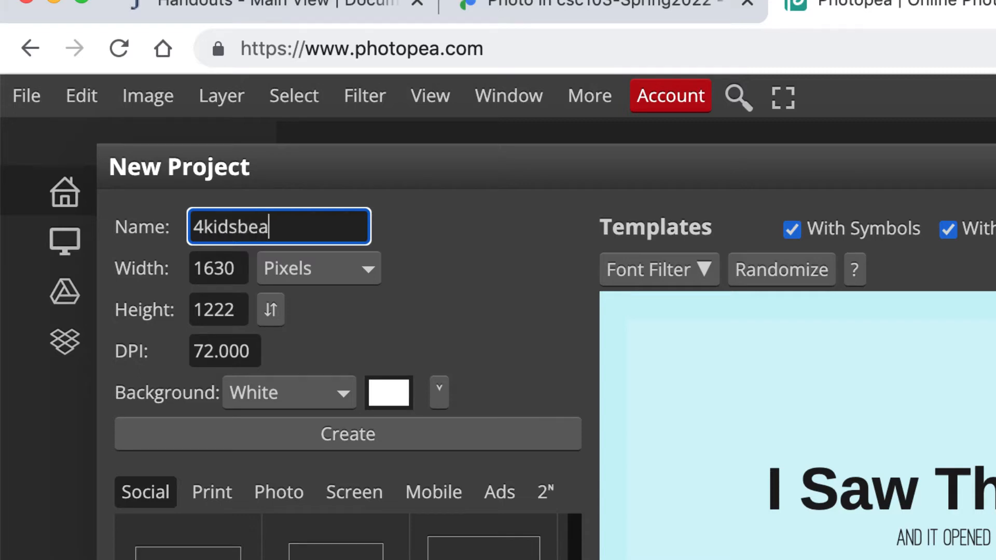
{"action": "type", "text": "ch-rh"}
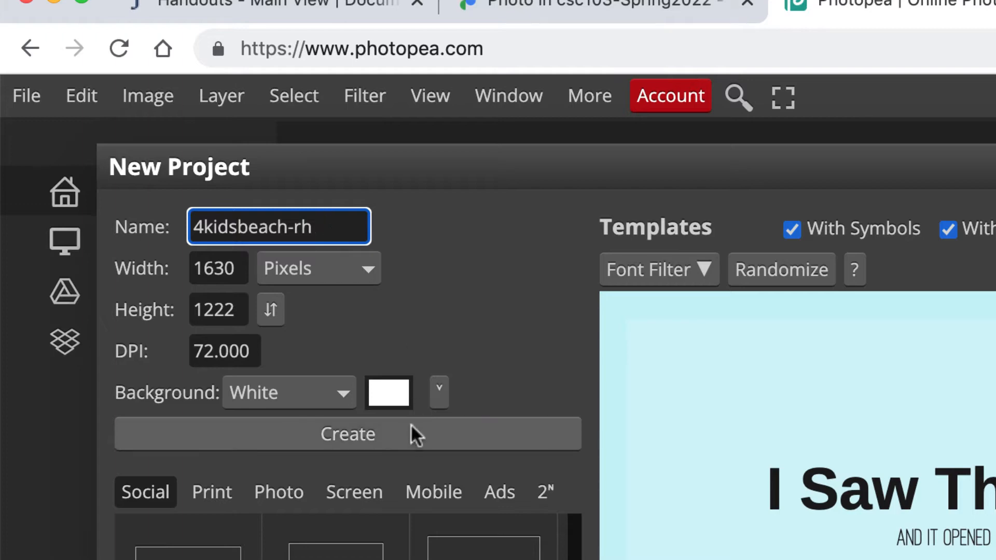
{"action": "left_click", "coordinate": [378, 424]}
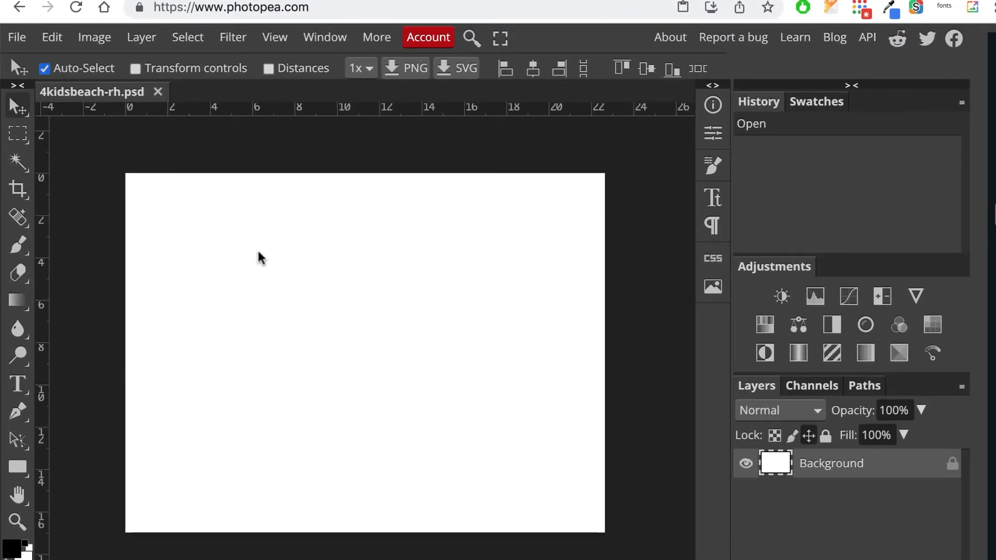
Paste the copied beach photo into the project as a new layer and rename that layer kidsbeach
{"action": "left_click", "coordinate": [60, 40]}
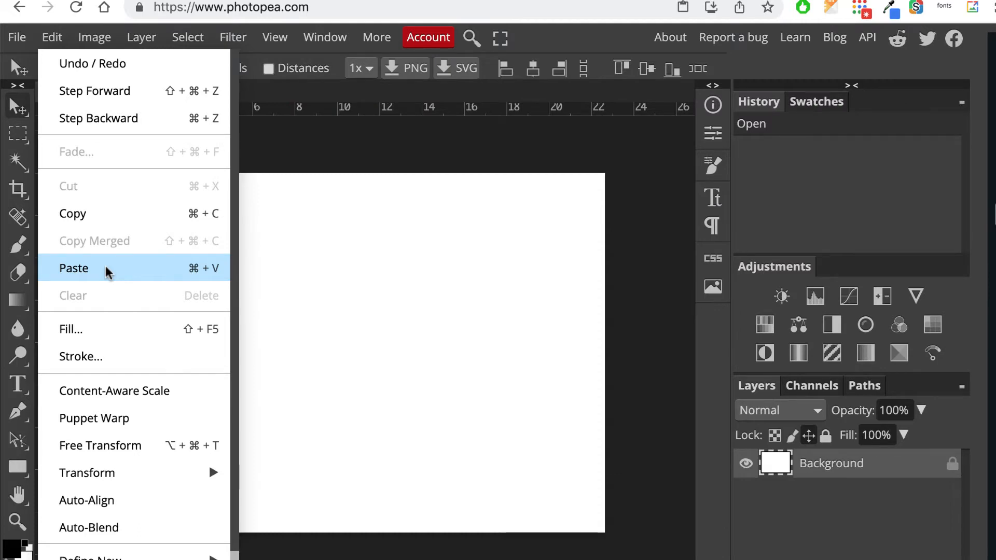
{"action": "left_click", "coordinate": [107, 271]}
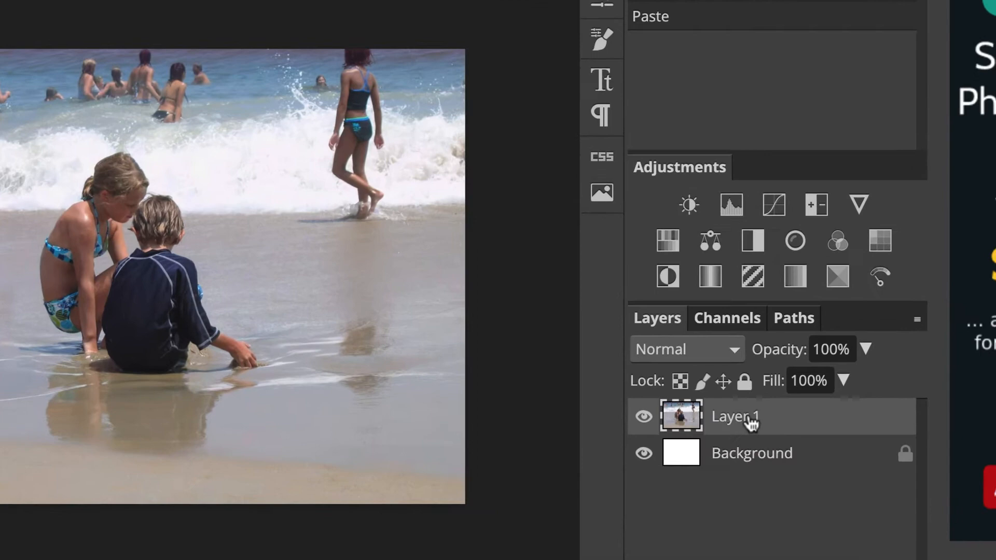
{"action": "double_click", "coordinate": [828, 462]}
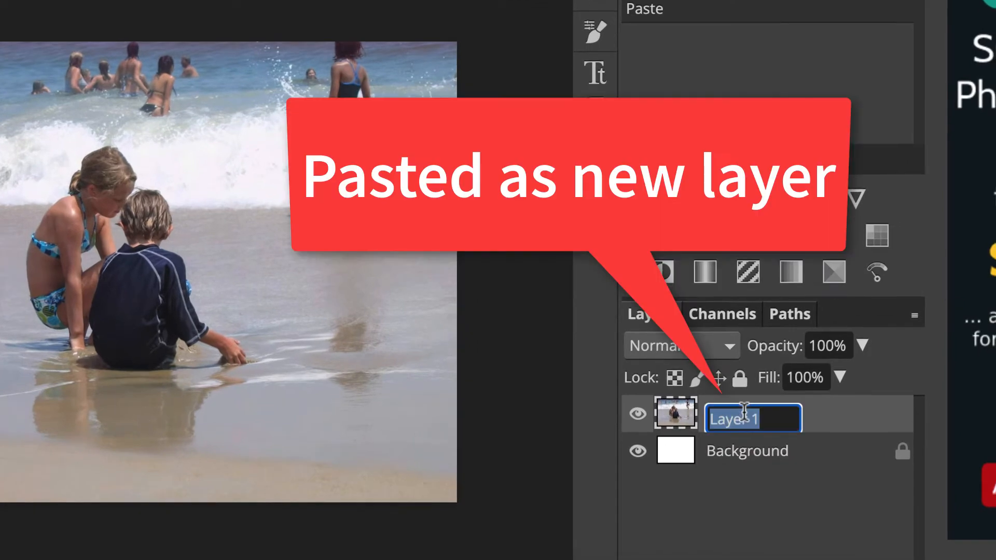
{"action": "type", "text": "kidsb"}
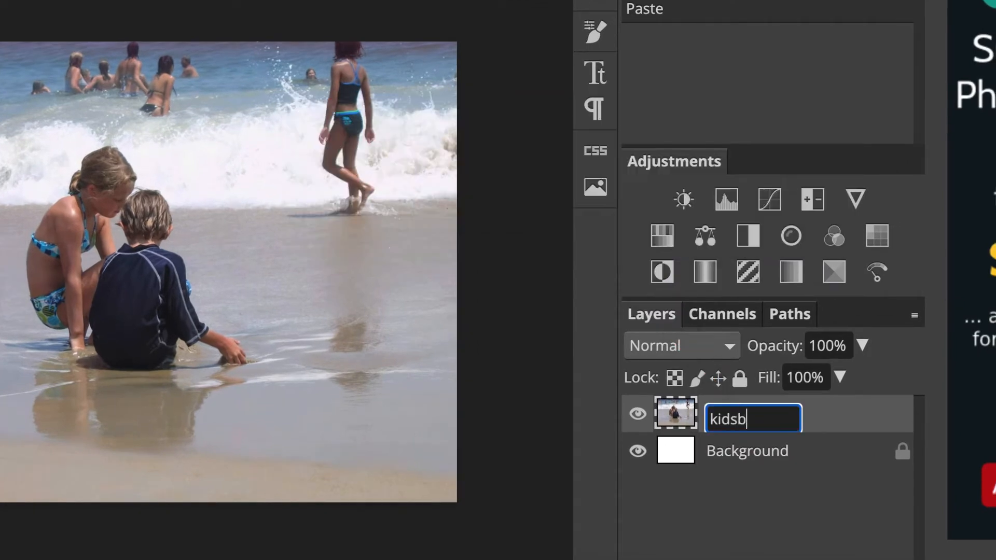
{"action": "type", "text": "each"}
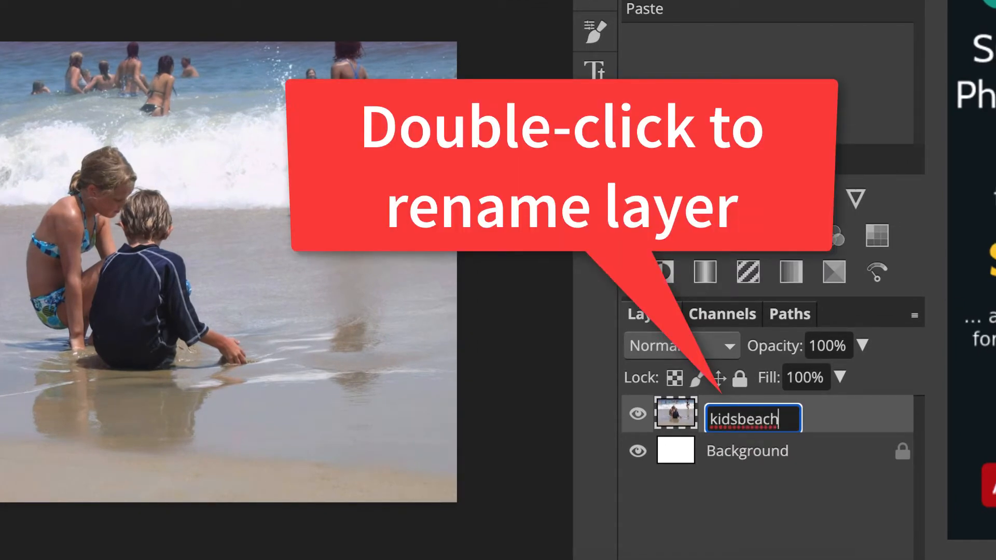
{"action": "key", "text": "Return"}
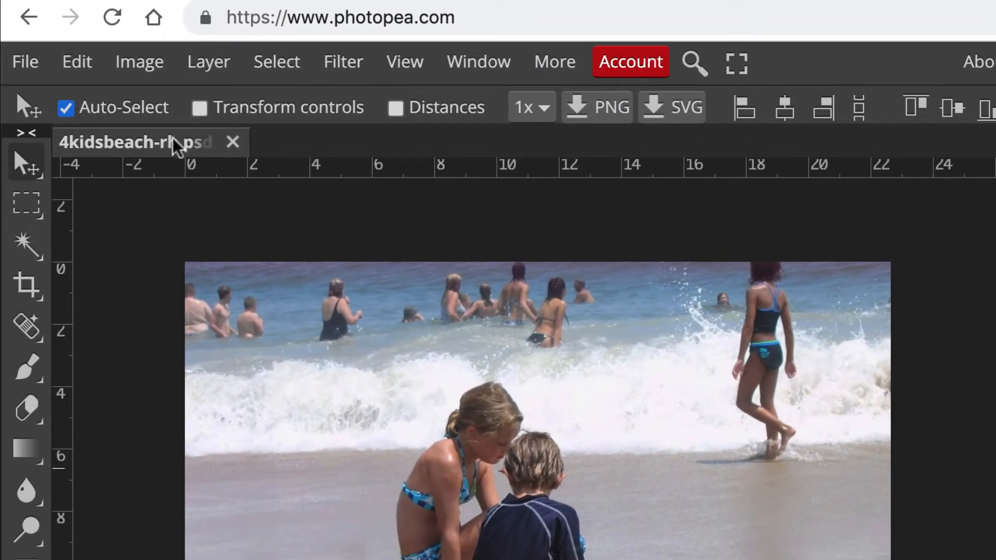
{"action": "left_click", "coordinate": [34, 63]}
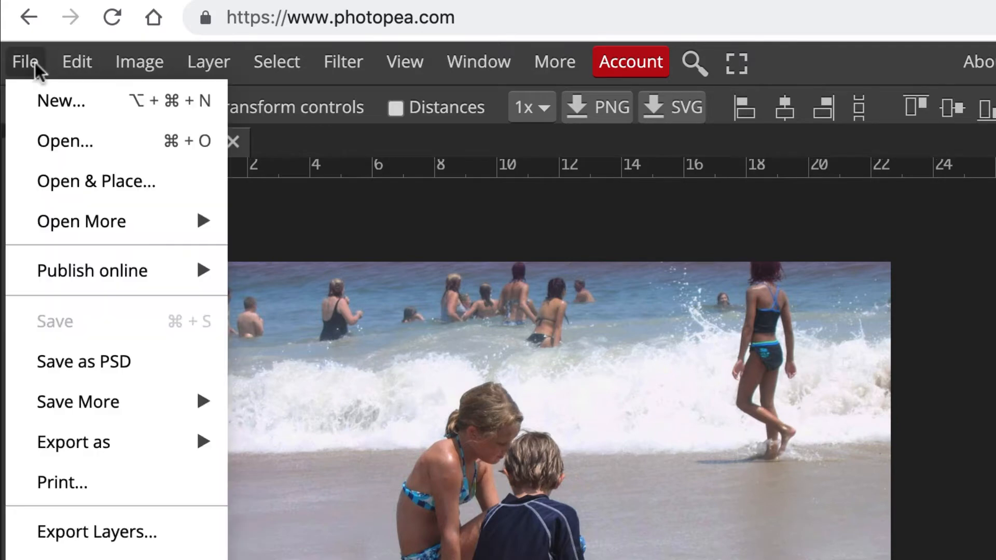
{"action": "mouse_move", "coordinate": [95, 443]}
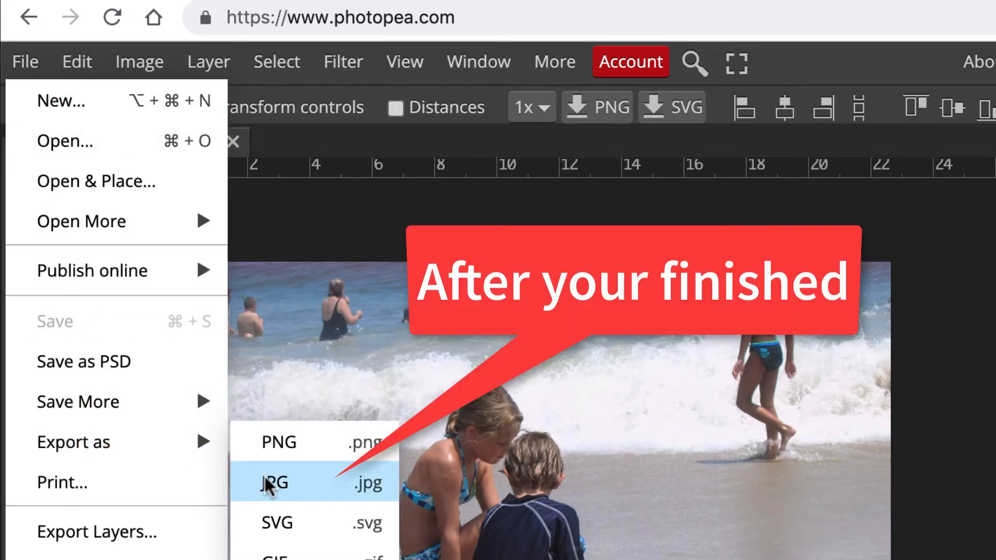
{"action": "left_click", "coordinate": [952, 232]}
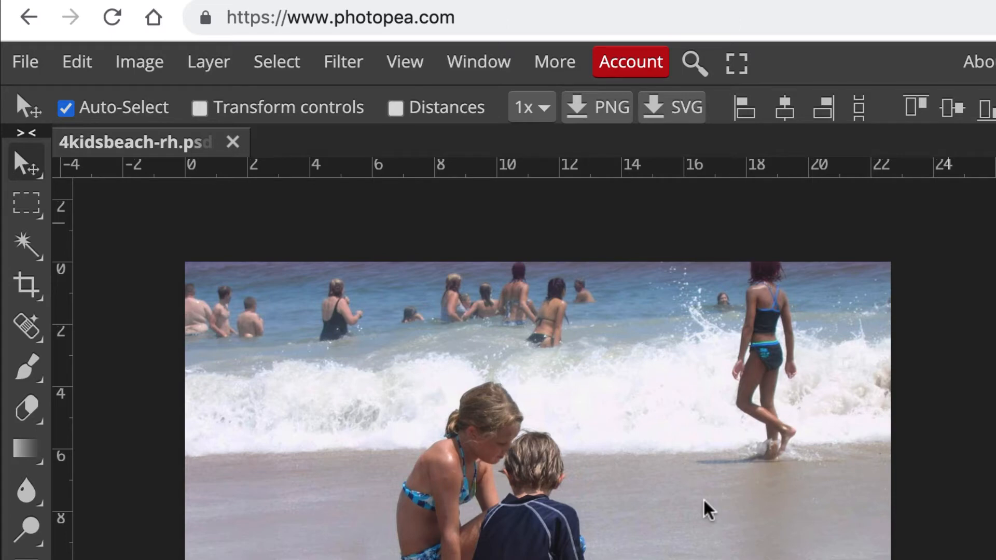
Save the project to the Notes folder on the computer as 4kidsbeach-rh.psd
{"action": "left_click", "coordinate": [33, 62]}
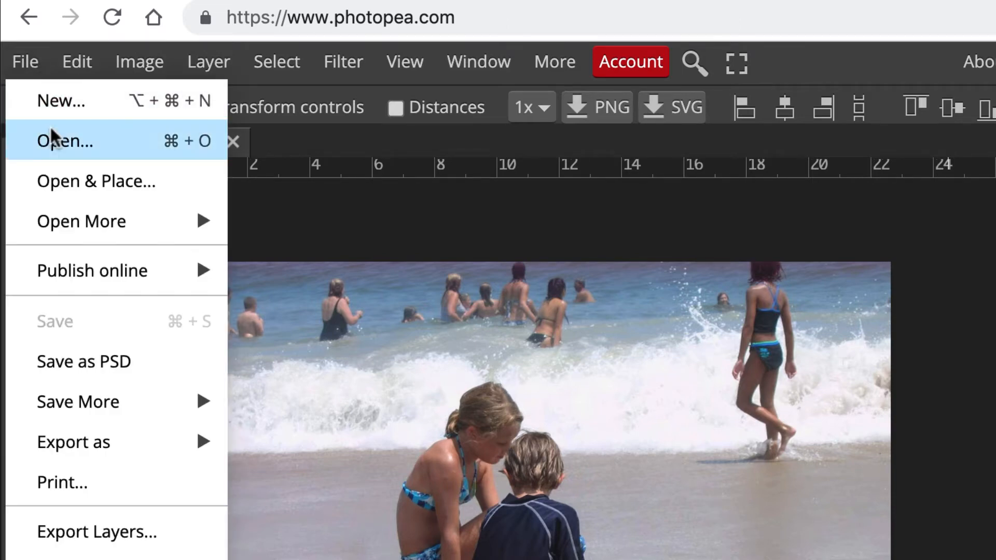
{"action": "left_click", "coordinate": [87, 360]}
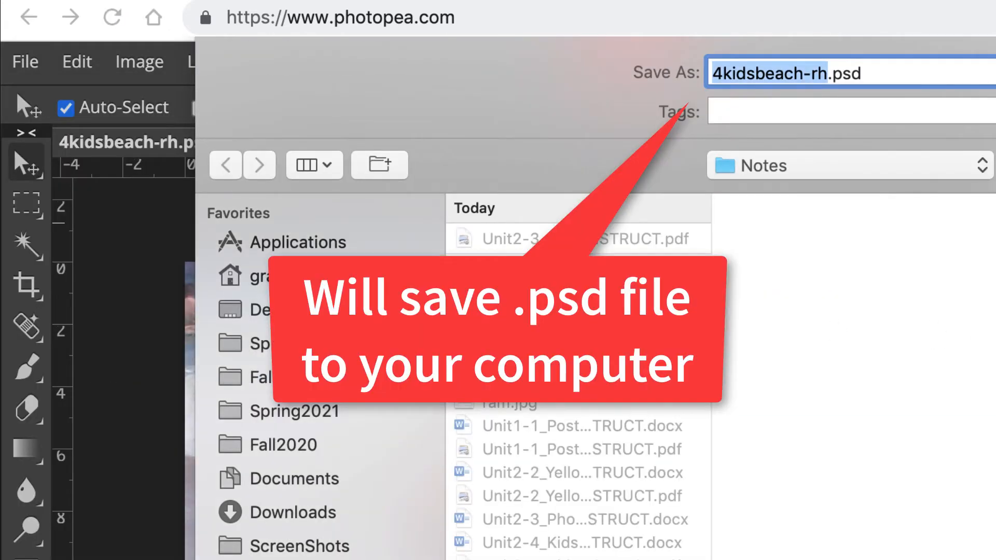
{"action": "key", "text": "Return"}
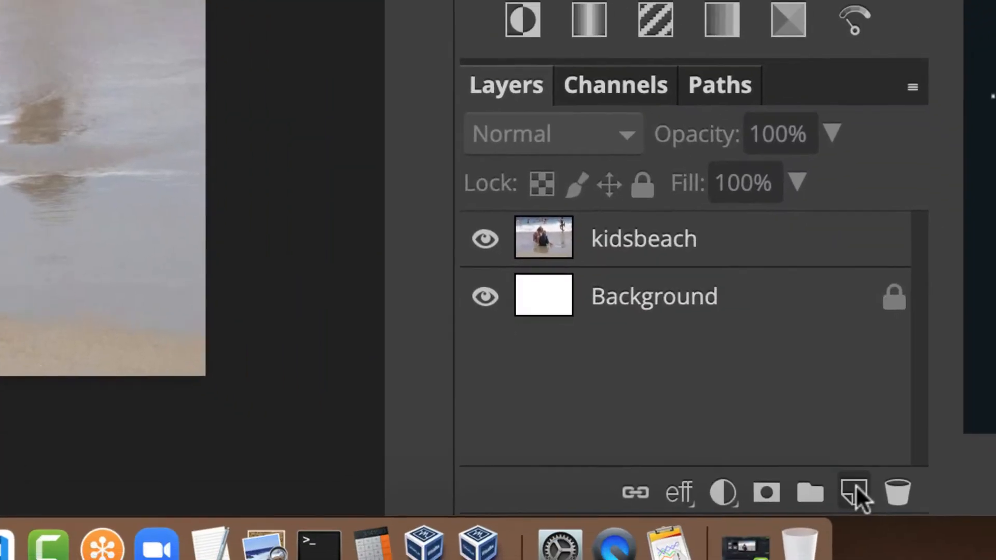
Add a new empty layer above kidsbeach and name it cloning
{"action": "left_click", "coordinate": [855, 487]}
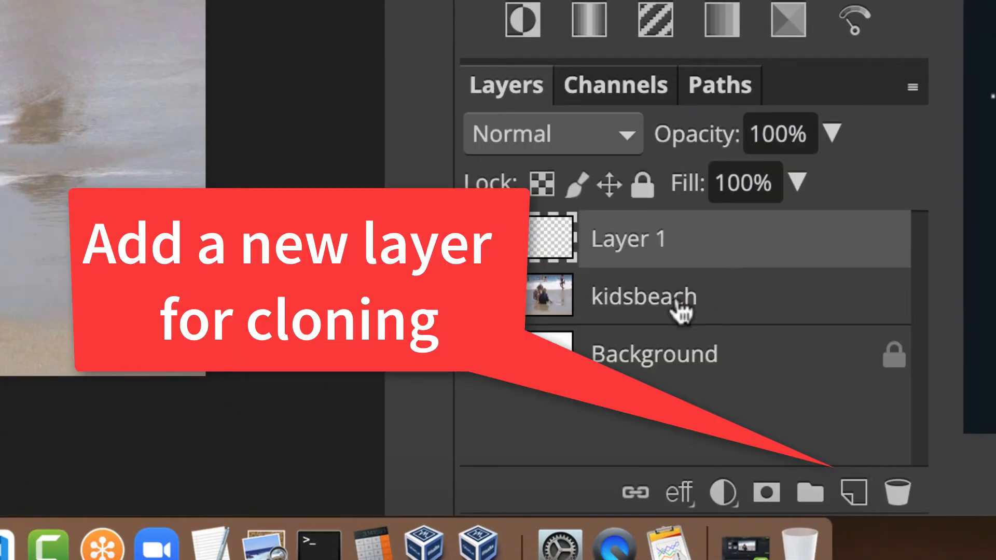
{"action": "double_click", "coordinate": [639, 244]}
{"action": "type", "text": "cloning"}
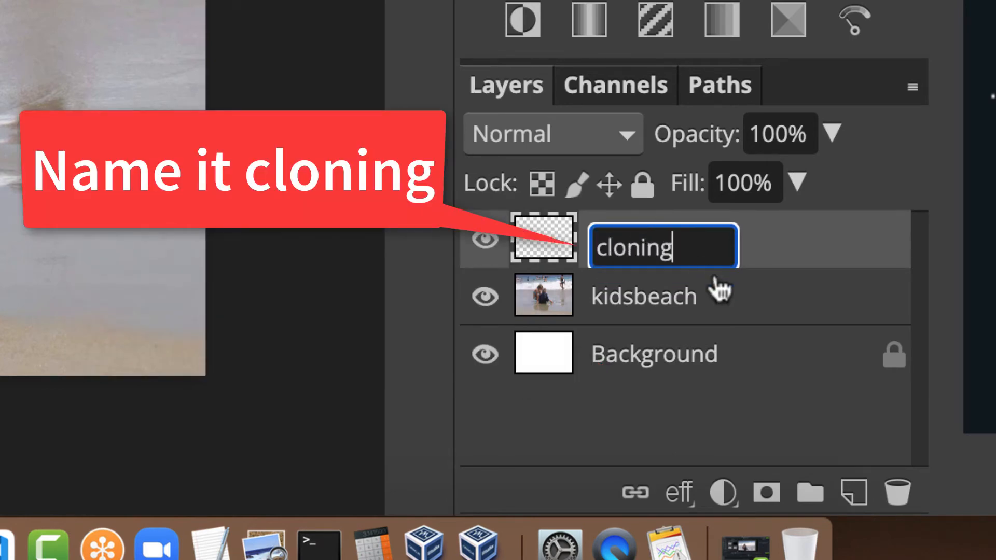
{"action": "left_click", "coordinate": [814, 256]}
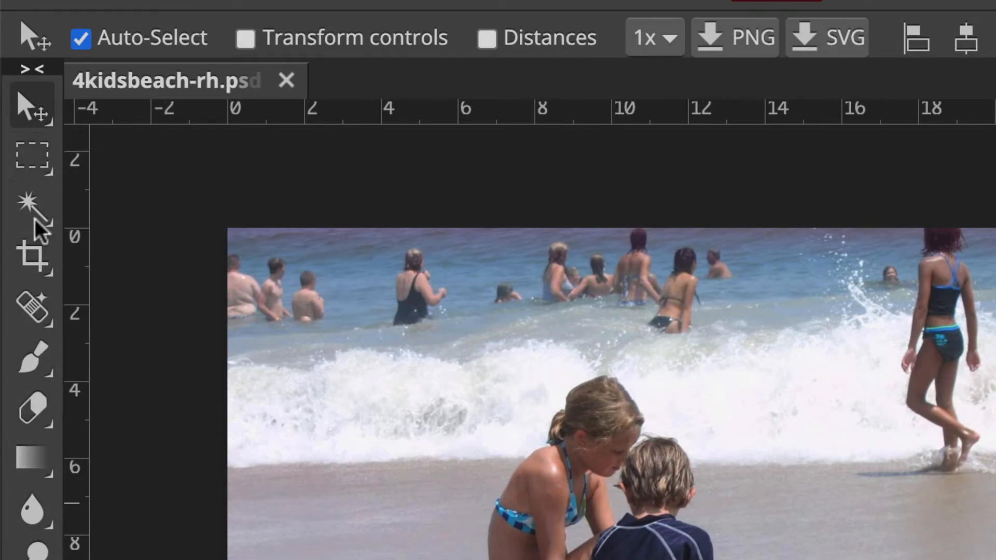
Activate the Clone Tool and set its brush to 90 px with 78% hardness
{"action": "left_click", "coordinate": [45, 366]}
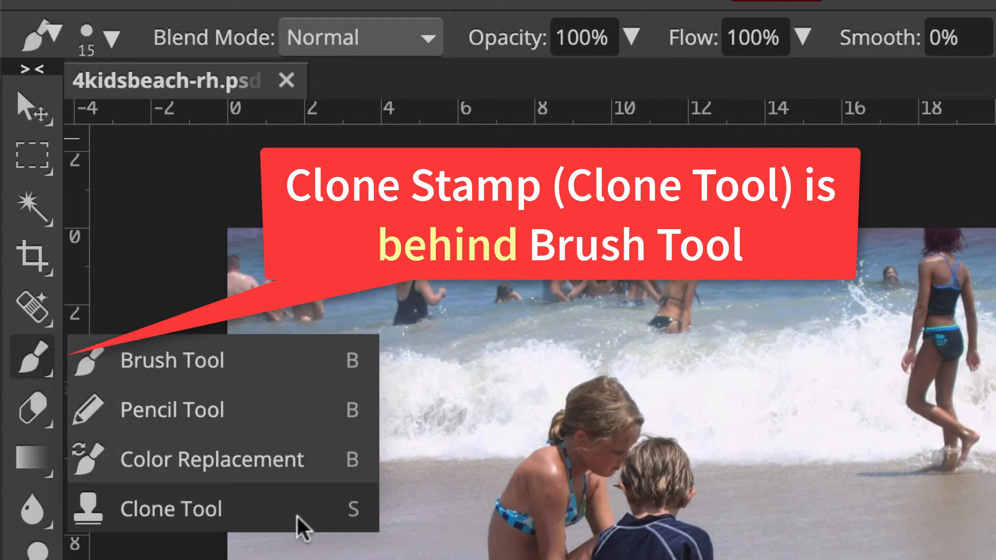
{"action": "left_click", "coordinate": [327, 512]}
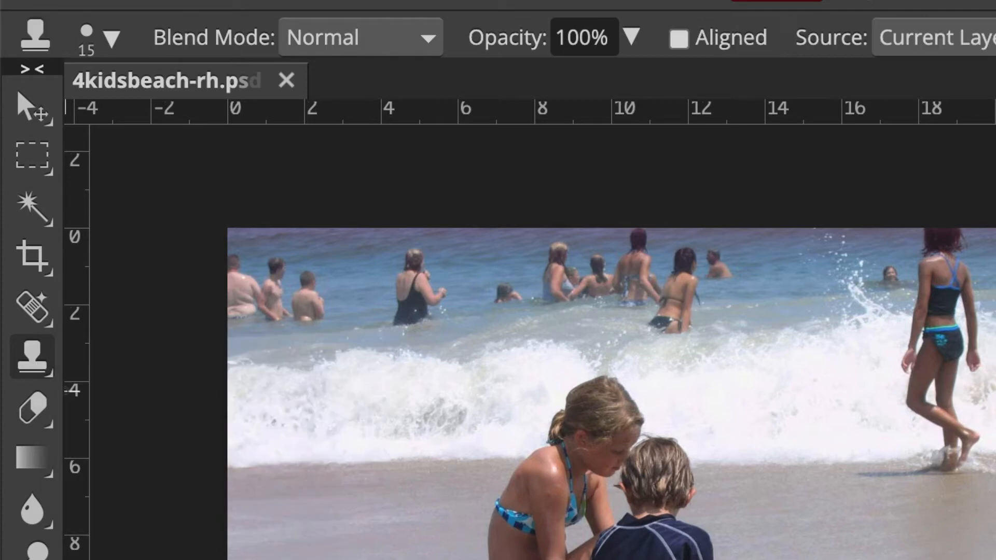
{"action": "left_click", "coordinate": [111, 39]}
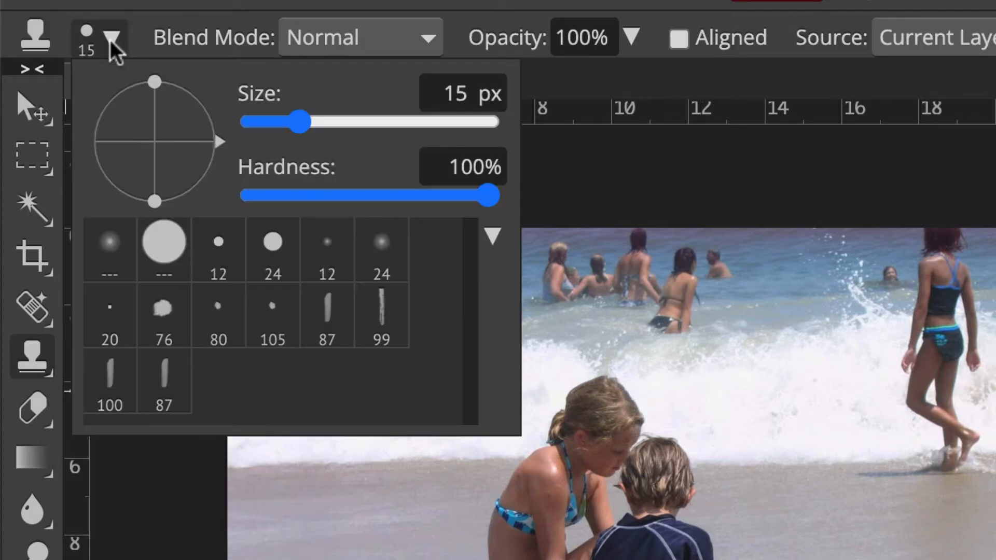
{"action": "left_click_drag", "start_coordinate": [480, 201], "coordinate": [435, 200]}
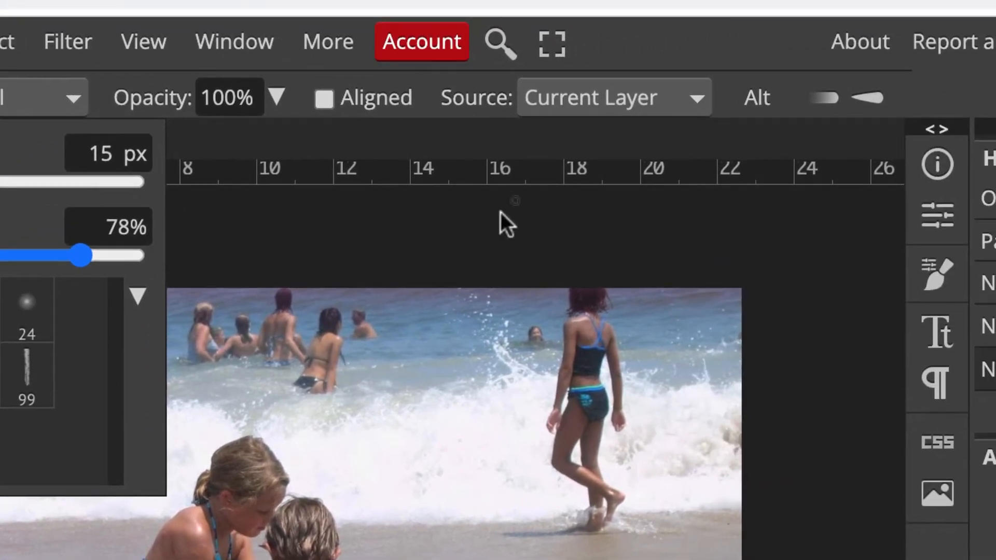
{"action": "left_click", "coordinate": [783, 51]}
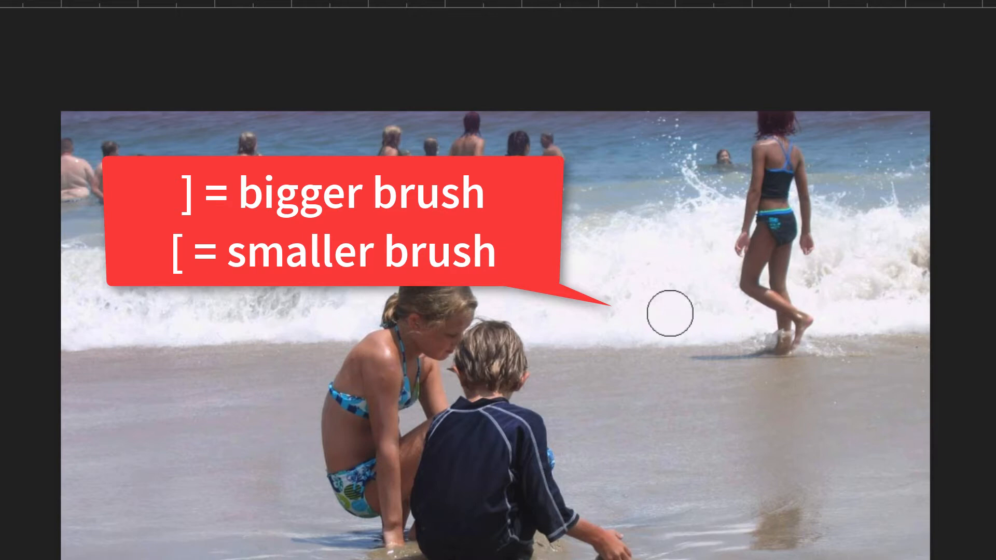
{"action": "right_click", "coordinate": [669, 313]}
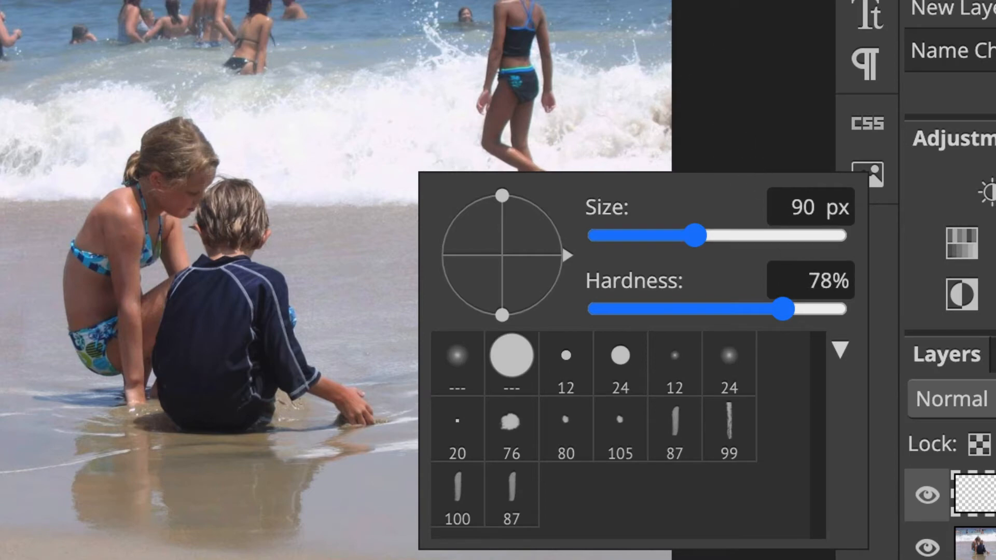
{"action": "key", "text": "Return"}
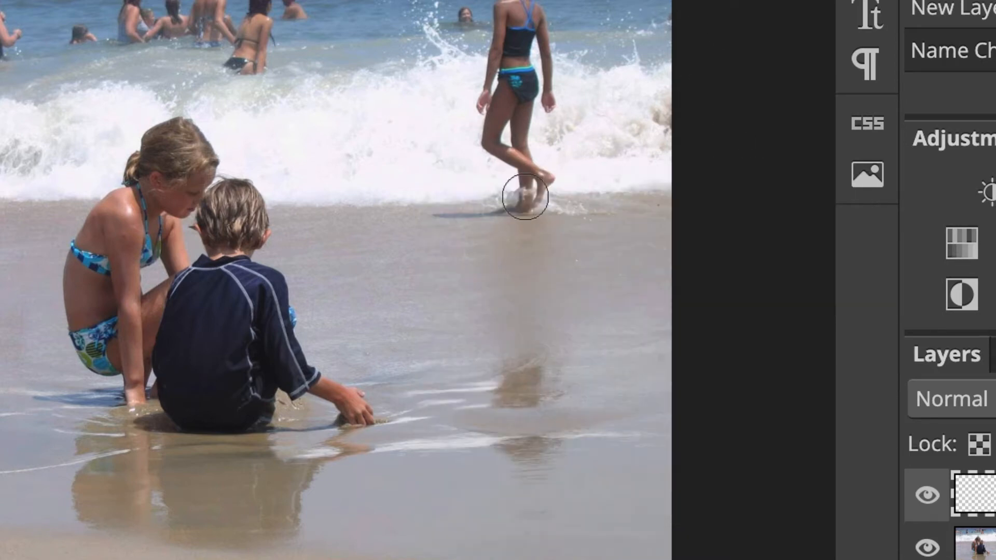
Bring the walking girl's legs into close view and set the clone brush hardness to 75%
{"action": "key", "text": "ctrl+plus"}
{"action": "key", "text": "ctrl+plus"}
{"action": "key", "text": "ctrl+plus"}
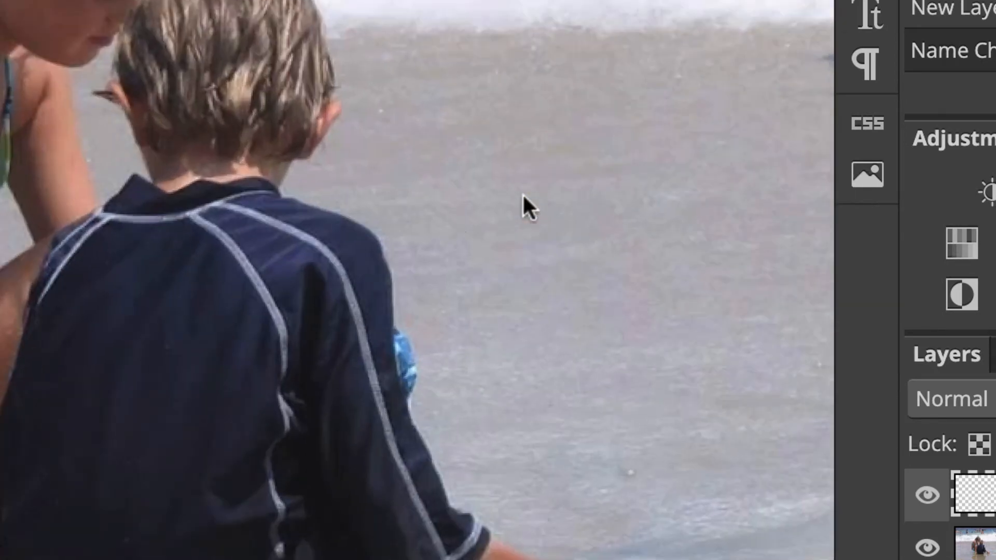
{"action": "scroll", "coordinate": [523, 196], "scroll_direction": "right", "scroll_amount": 5}
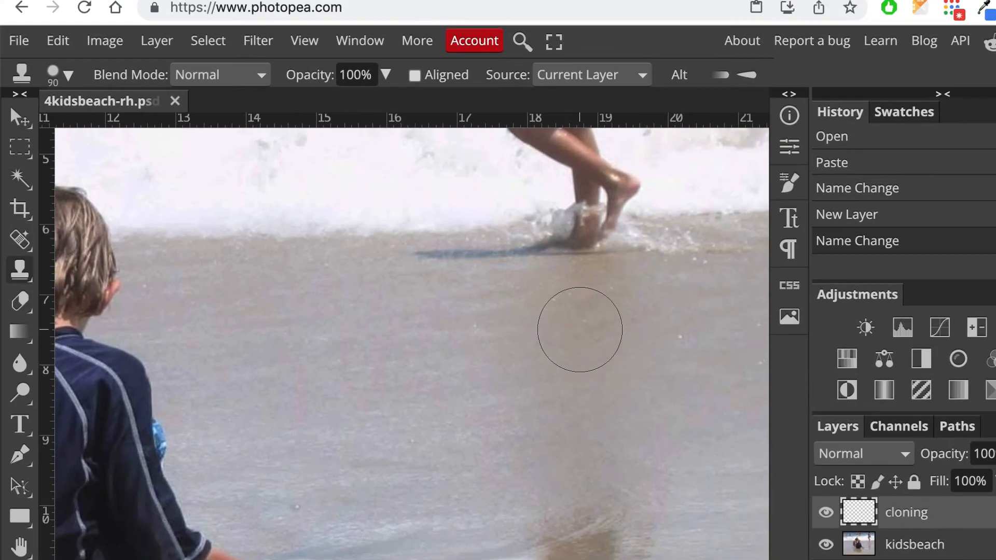
{"action": "scroll", "coordinate": [532, 215], "scroll_direction": "up", "scroll_amount": 4}
{"action": "scroll", "coordinate": [580, 329], "scroll_direction": "up", "scroll_amount": 3}
{"action": "scroll", "coordinate": [580, 329], "scroll_direction": "right", "scroll_amount": 3}
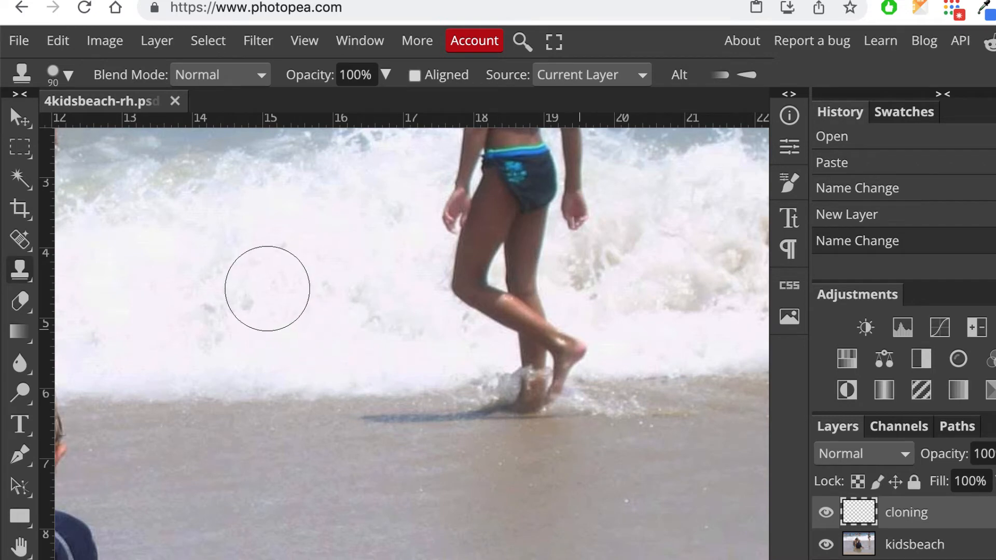
{"action": "left_click", "coordinate": [68, 75]}
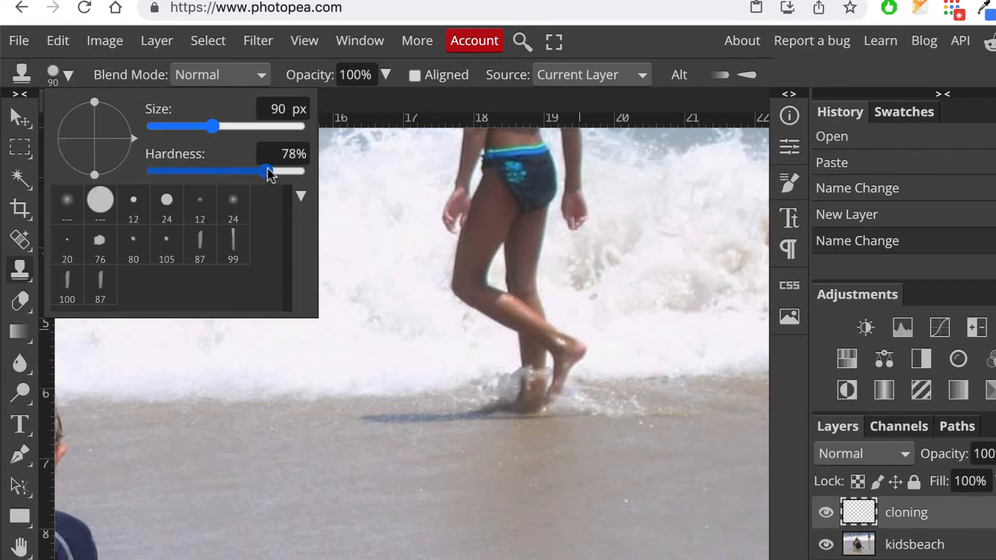
{"action": "left_click_drag", "start_coordinate": [268, 169], "coordinate": [262, 171]}
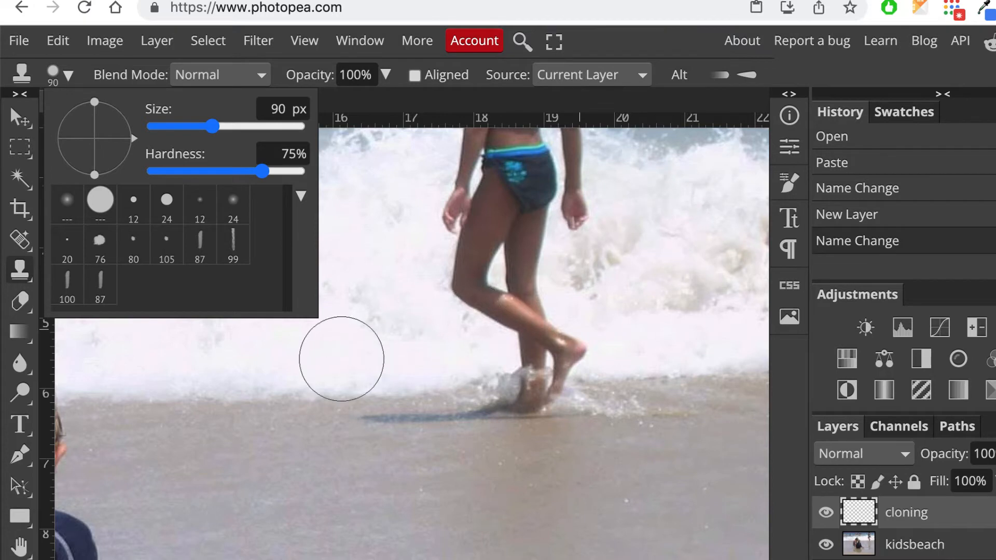
{"action": "left_click", "coordinate": [277, 420]}
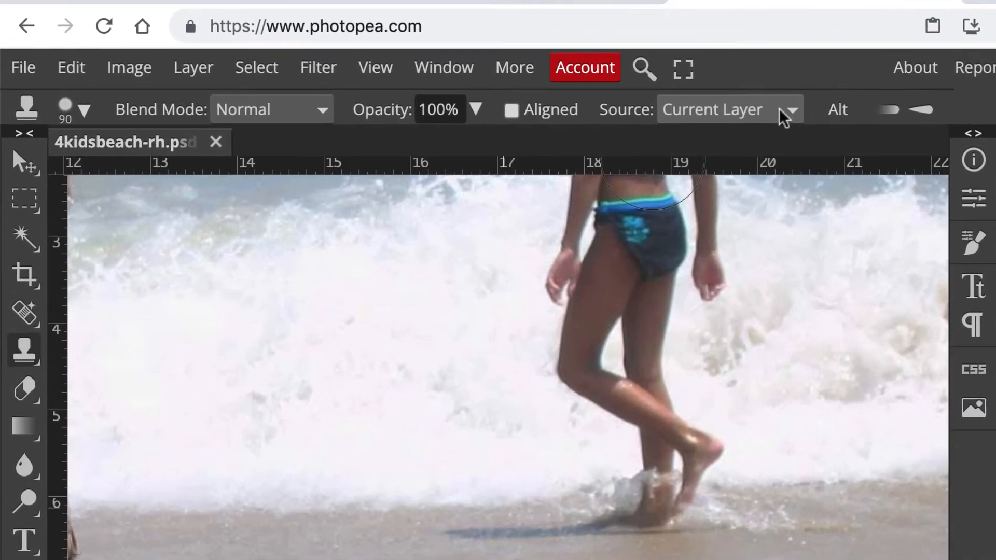
Set the Clone Tool's source to All Layers
{"action": "left_click", "coordinate": [633, 76]}
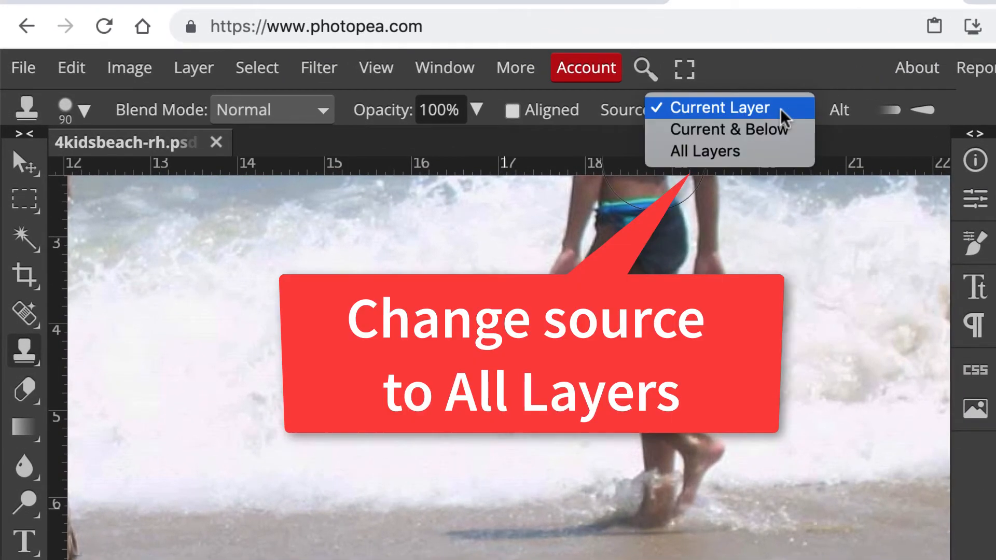
{"action": "left_click", "coordinate": [778, 153]}
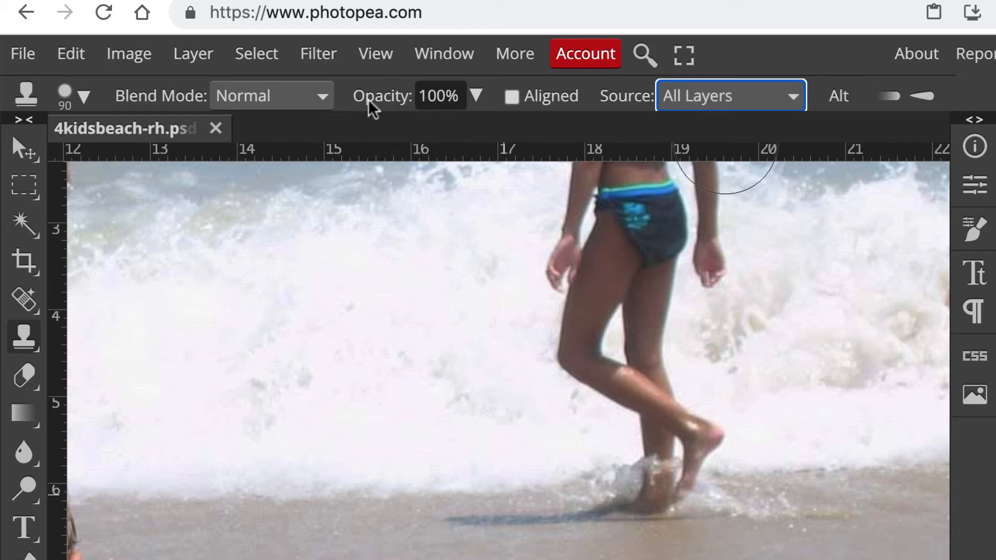
{"action": "left_click", "coordinate": [20, 338]}
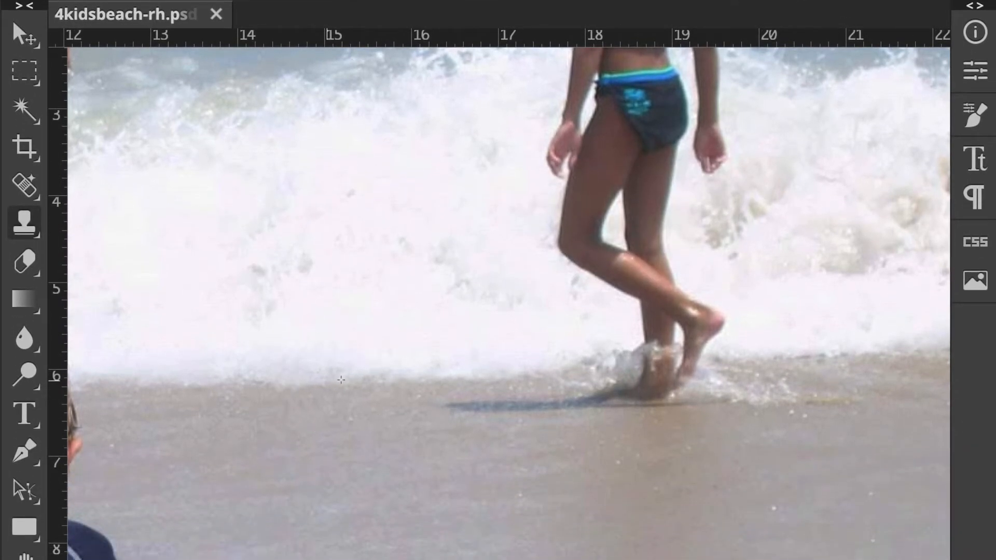
Sample the clean shoreline away from the walking girl and clone it over the shadow beside her feet
{"action": "left_click", "coordinate": [341, 380], "text": "alt"}
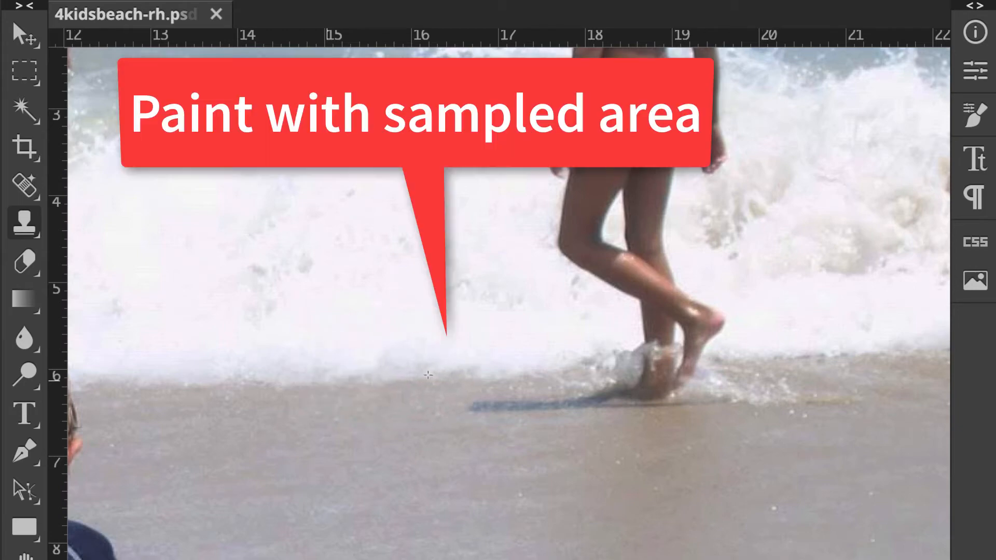
{"action": "left_click_drag", "start_coordinate": [427, 374], "coordinate": [553, 378]}
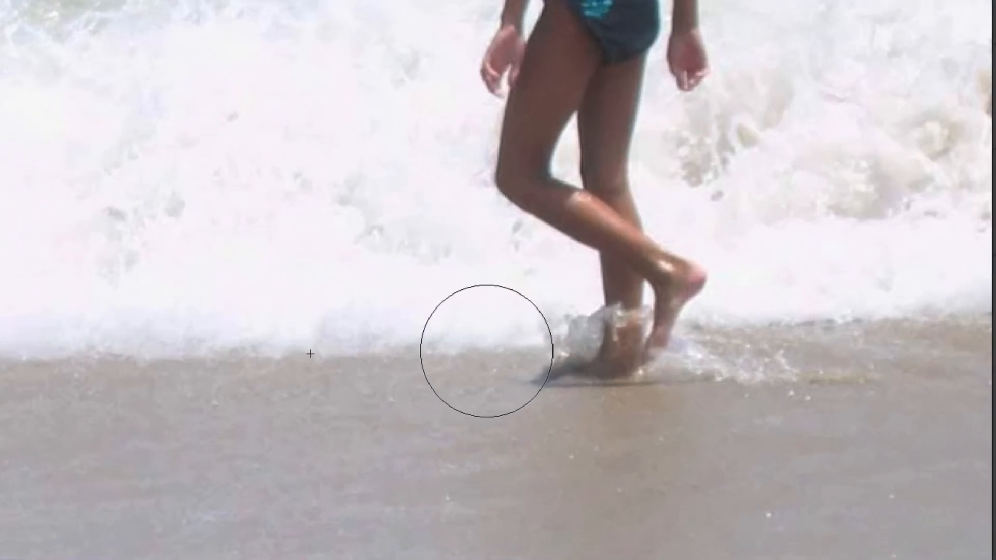
{"action": "mouse_move", "coordinate": [487, 351]}
{"action": "left_mouse_down"}
{"action": "mouse_move", "coordinate": [535, 352]}
{"action": "mouse_move", "coordinate": [513, 336]}
{"action": "mouse_move", "coordinate": [526, 336]}
{"action": "left_mouse_up"}
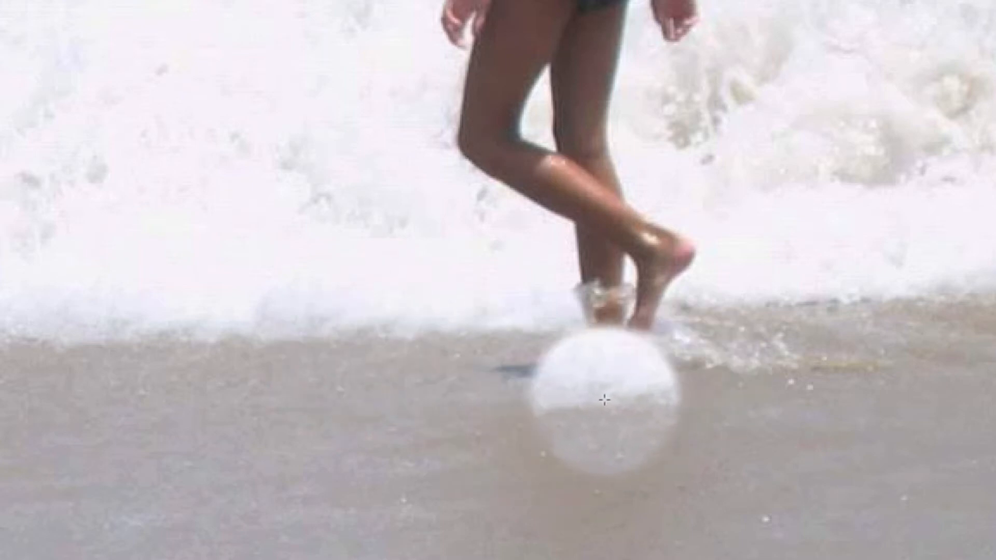
Resample the shoreline on both sides of the girl and clone it over her feet, the splash and the remaining shadow
{"action": "left_click", "coordinate": [360, 337], "text": "alt"}
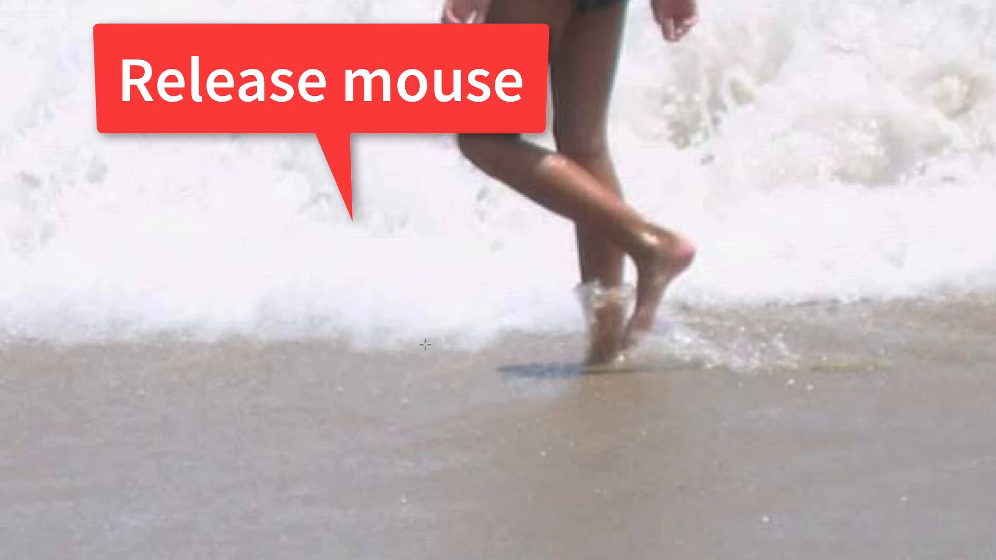
{"action": "left_click_drag", "start_coordinate": [460, 337], "coordinate": [617, 337]}
{"action": "left_click_drag", "start_coordinate": [969, 275], "coordinate": [955, 296]}
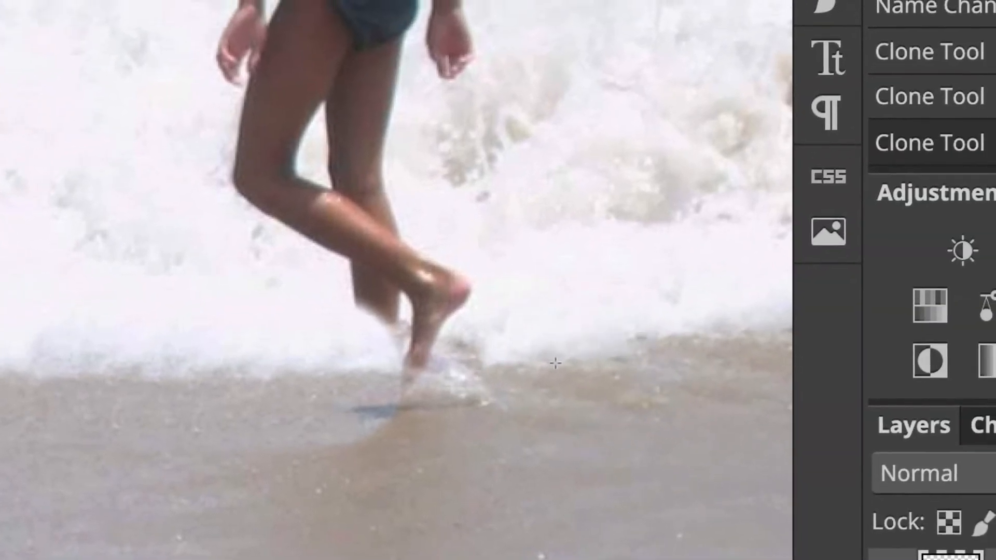
{"action": "left_click_drag", "start_coordinate": [555, 363], "coordinate": [416, 371]}
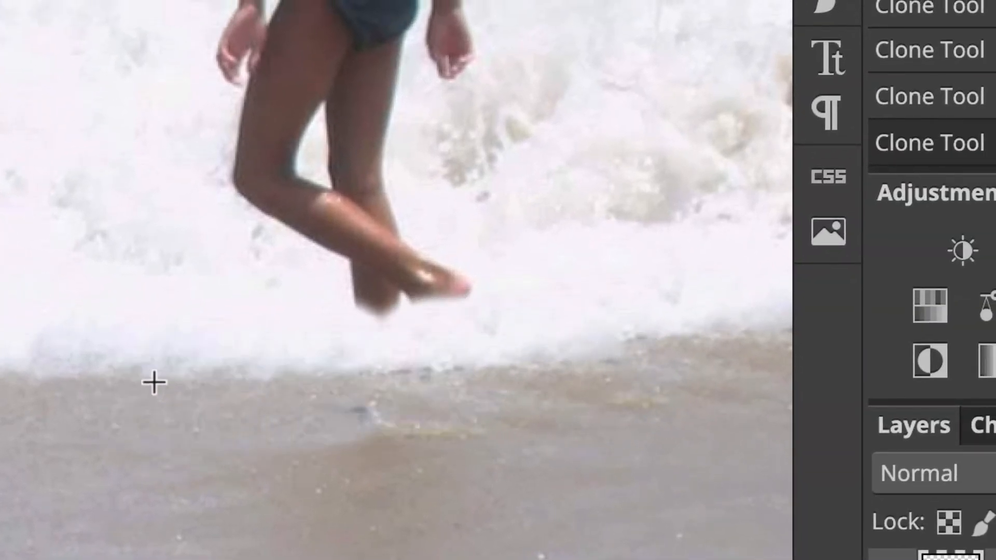
{"action": "mouse_move", "coordinate": [154, 382]}
{"action": "left_mouse_down"}
{"action": "mouse_move", "coordinate": [268, 378]}
{"action": "mouse_move", "coordinate": [316, 399]}
{"action": "mouse_move", "coordinate": [380, 373]}
{"action": "left_mouse_up"}
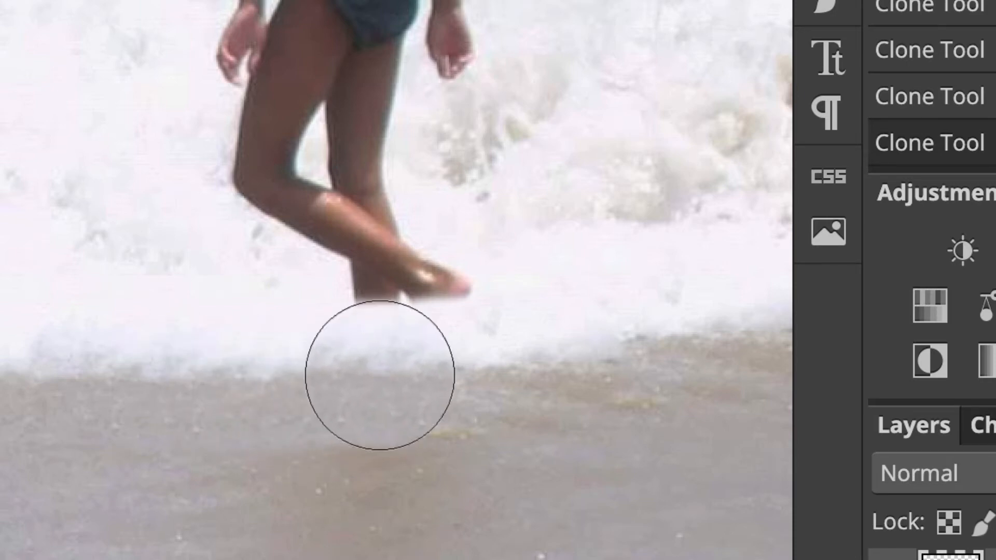
Sample clean wet sand and clone it over the discoloured sand just below the shoreline where the girl stood
{"action": "left_click", "coordinate": [116, 460], "text": "alt"}
{"action": "mouse_move", "coordinate": [257, 468]}
{"action": "left_mouse_down"}
{"action": "mouse_move", "coordinate": [251, 453]}
{"action": "mouse_move", "coordinate": [479, 428]}
{"action": "left_mouse_up"}
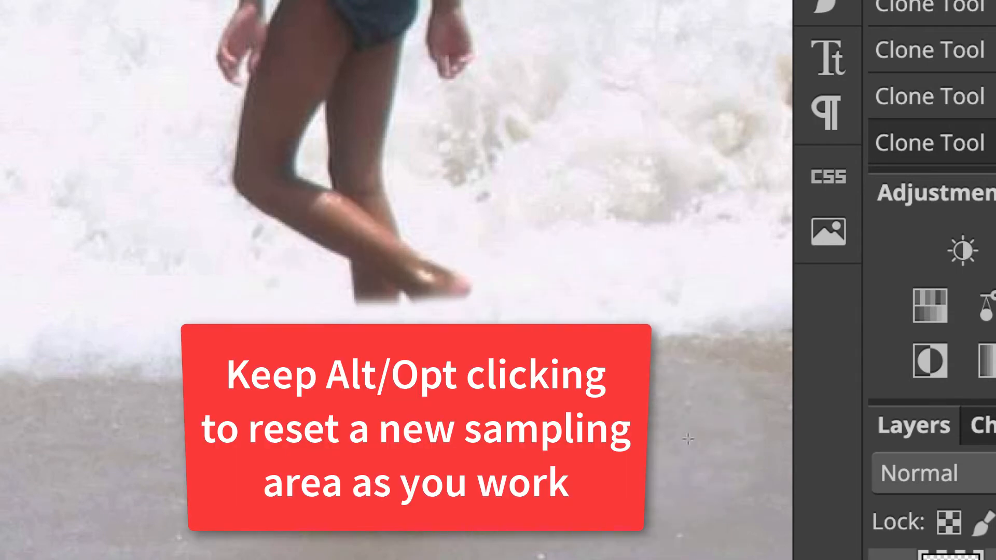
{"action": "left_click", "coordinate": [487, 544], "text": "alt"}
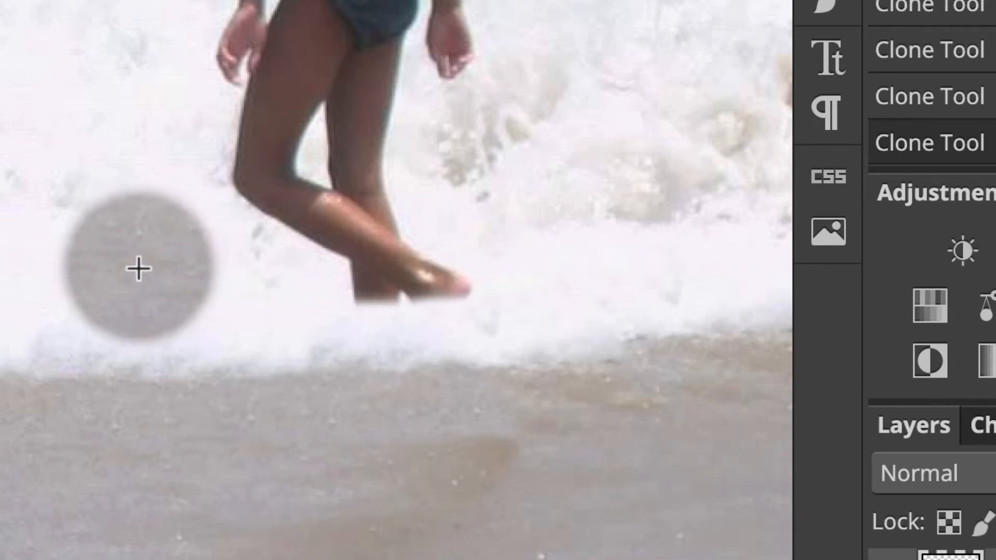
Sample white foam and clone it over the girl's raised lower leg, undoing the last stroke
{"action": "left_click", "coordinate": [139, 267], "text": "alt"}
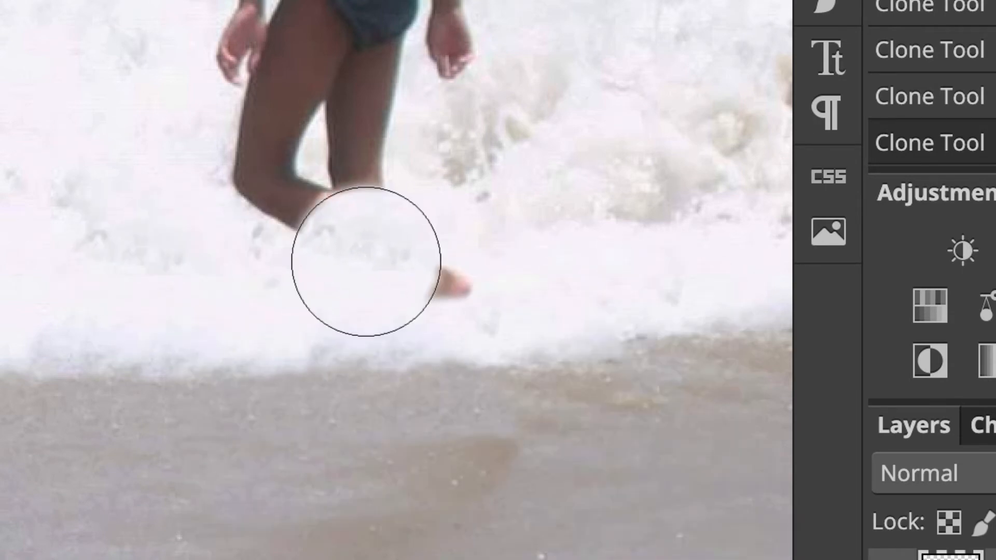
{"action": "left_click_drag", "start_coordinate": [365, 260], "coordinate": [430, 262]}
{"action": "key", "text": "ctrl+z"}
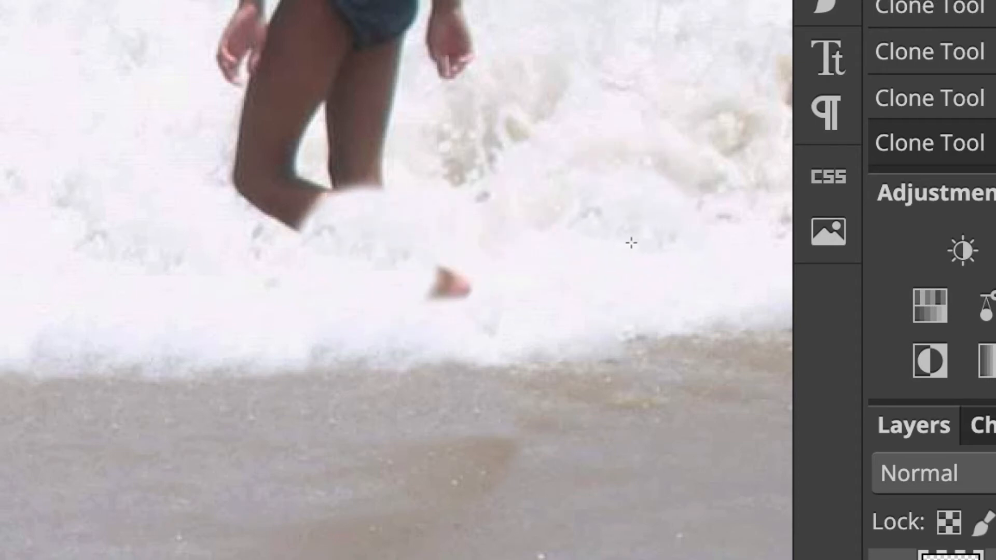
Sample the wave crest beside the girl and clone it over her midriff and upper arms
{"action": "scroll", "coordinate": [86, 207], "scroll_direction": "up", "scroll_amount": 10}
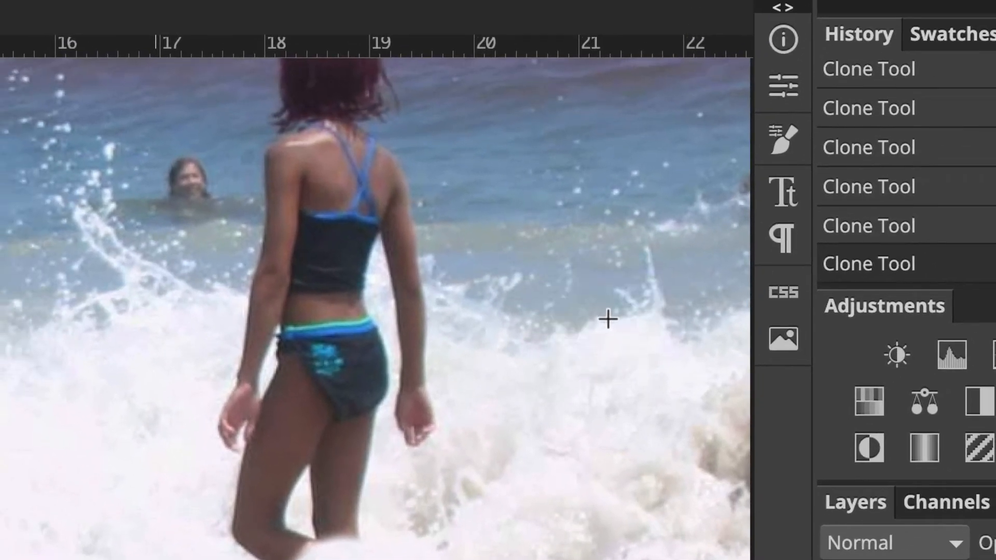
{"action": "left_click", "coordinate": [608, 318], "text": "alt"}
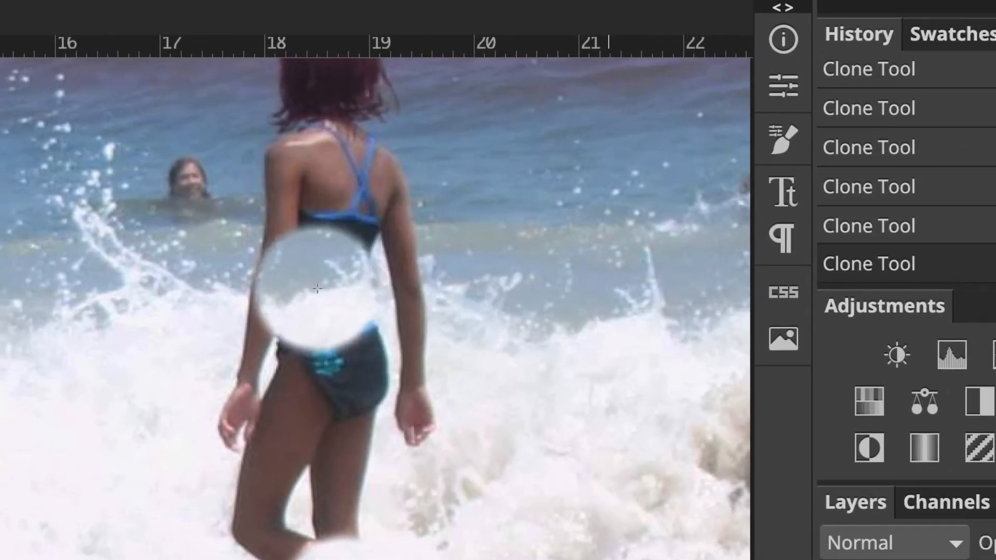
{"action": "mouse_move", "coordinate": [317, 288]}
{"action": "left_mouse_down"}
{"action": "mouse_move", "coordinate": [234, 290]}
{"action": "mouse_move", "coordinate": [250, 272]}
{"action": "left_mouse_up"}
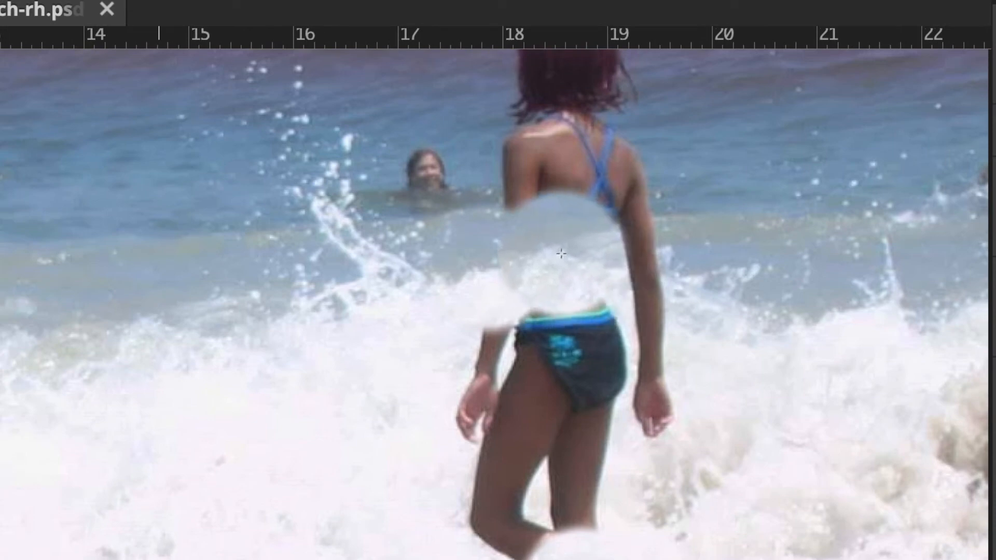
{"action": "mouse_move", "coordinate": [564, 254]}
{"action": "left_mouse_down"}
{"action": "mouse_move", "coordinate": [596, 251]}
{"action": "mouse_move", "coordinate": [647, 272]}
{"action": "left_mouse_up"}
Try to clone newly sampled wave crest over the water just beside the girl's cloned-out arm
{"action": "left_click", "coordinate": [837, 310], "text": "alt"}
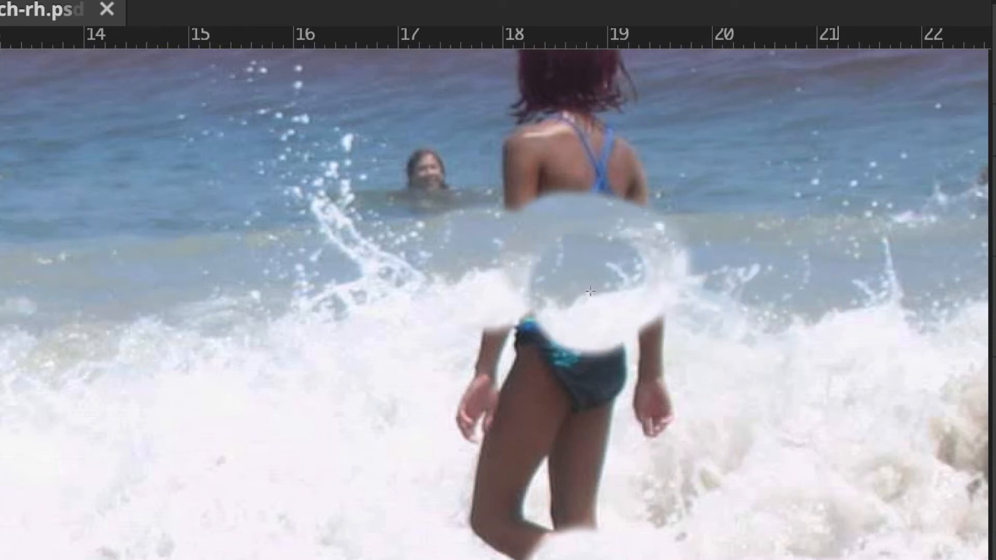
{"action": "left_click", "coordinate": [154, 321], "text": "alt"}
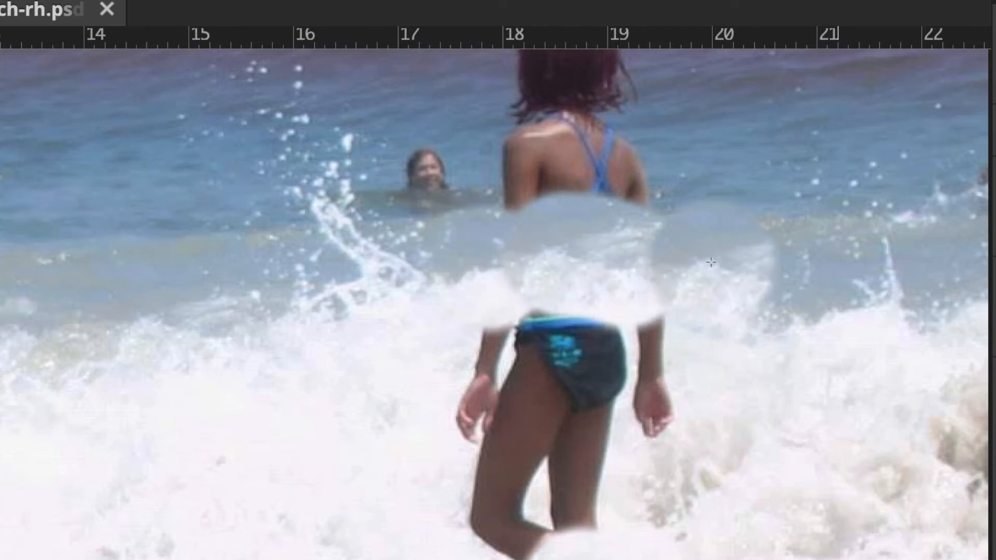
{"action": "mouse_move", "coordinate": [711, 261]}
{"action": "left_mouse_down"}
{"action": "mouse_move", "coordinate": [757, 290]}
{"action": "mouse_move", "coordinate": [840, 311]}
{"action": "mouse_move", "coordinate": [806, 320]}
{"action": "mouse_move", "coordinate": [708, 278]}
{"action": "left_mouse_up"}
{"action": "key", "text": "ctrl+z"}
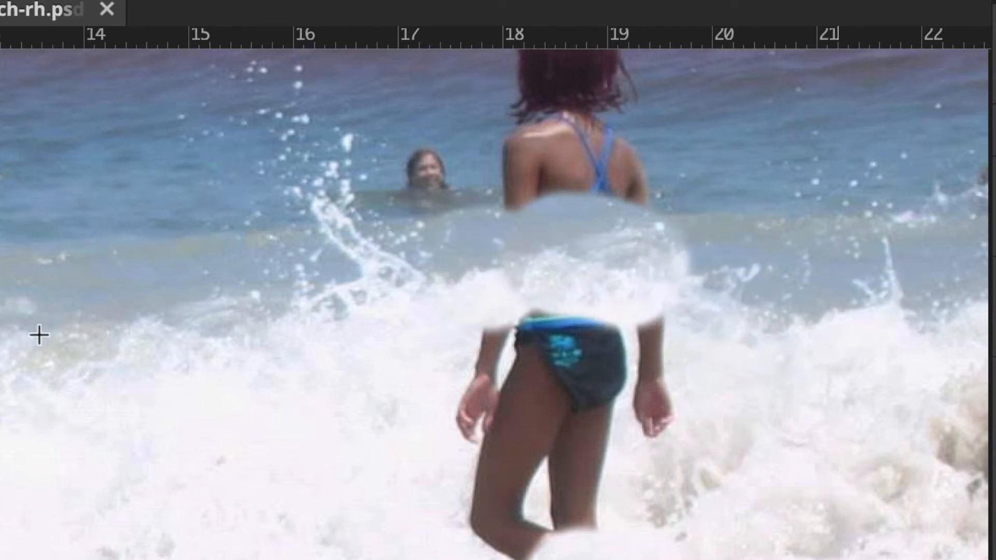
Resample the breaking foam away from the girl and clone it over the wave edge beside her and her upper waistline
{"action": "left_click", "coordinate": [35, 364], "text": "alt"}
{"action": "left_click_drag", "start_coordinate": [696, 310], "coordinate": [778, 325]}
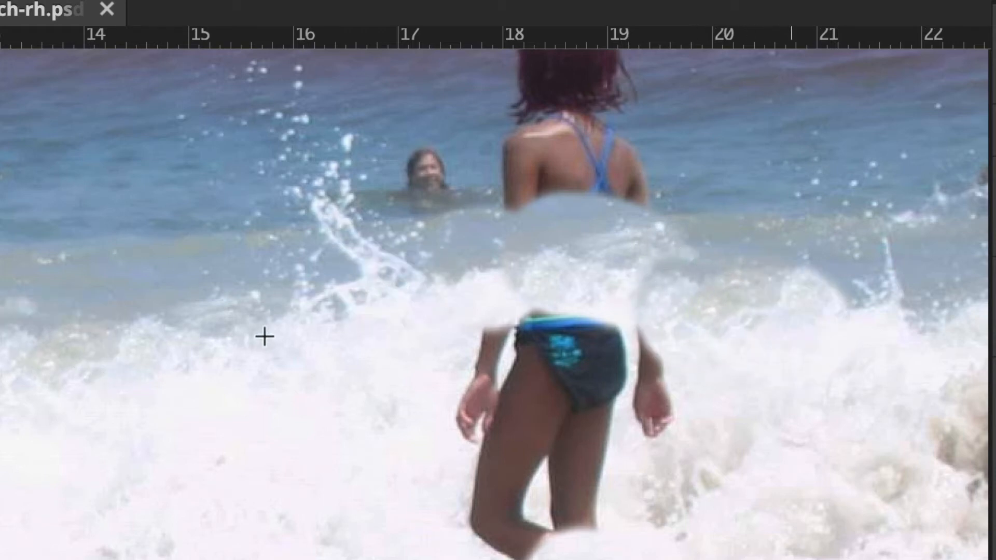
{"action": "left_click", "coordinate": [222, 343], "text": "alt"}
{"action": "left_click", "coordinate": [608, 297]}
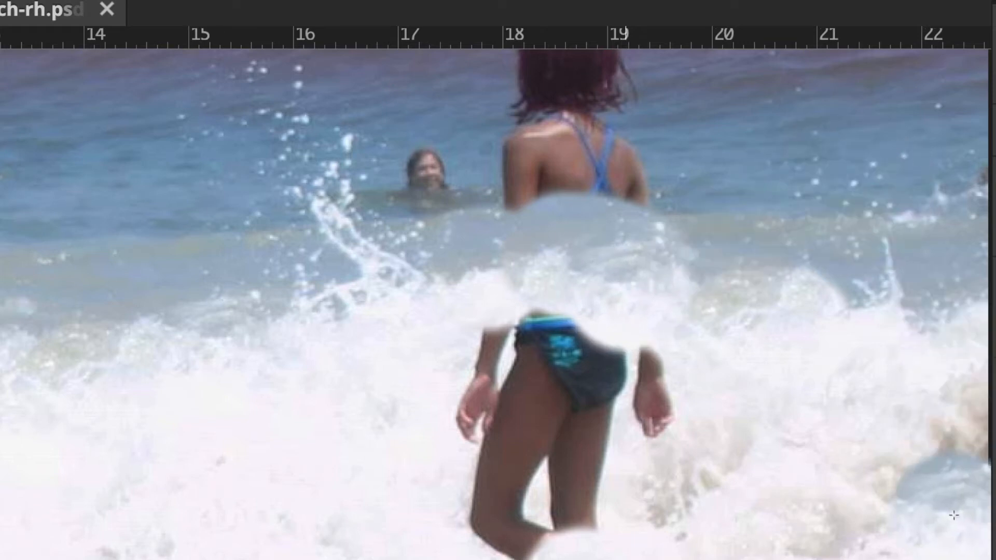
Sample the waterline and clone it over the girl's upper arms and back and over the swimmer beside her
{"action": "left_click", "coordinate": [825, 211], "text": "alt"}
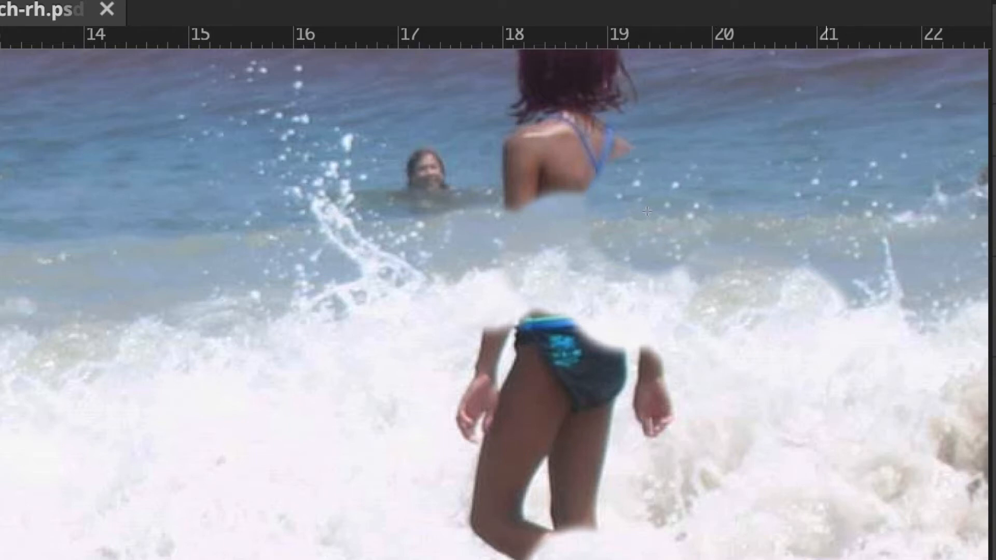
{"action": "key", "text": "ctrl+z"}
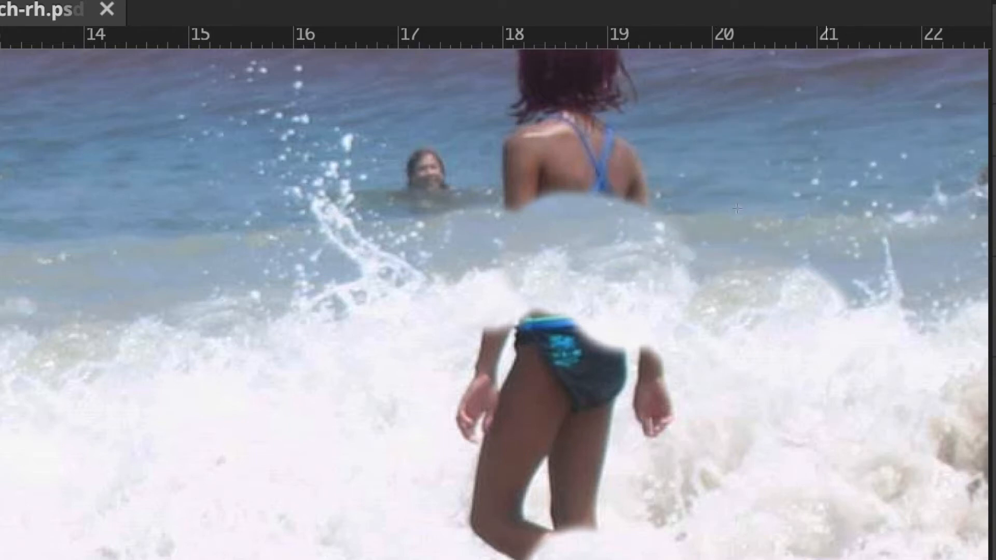
{"action": "left_click_drag", "start_coordinate": [689, 213], "coordinate": [638, 213]}
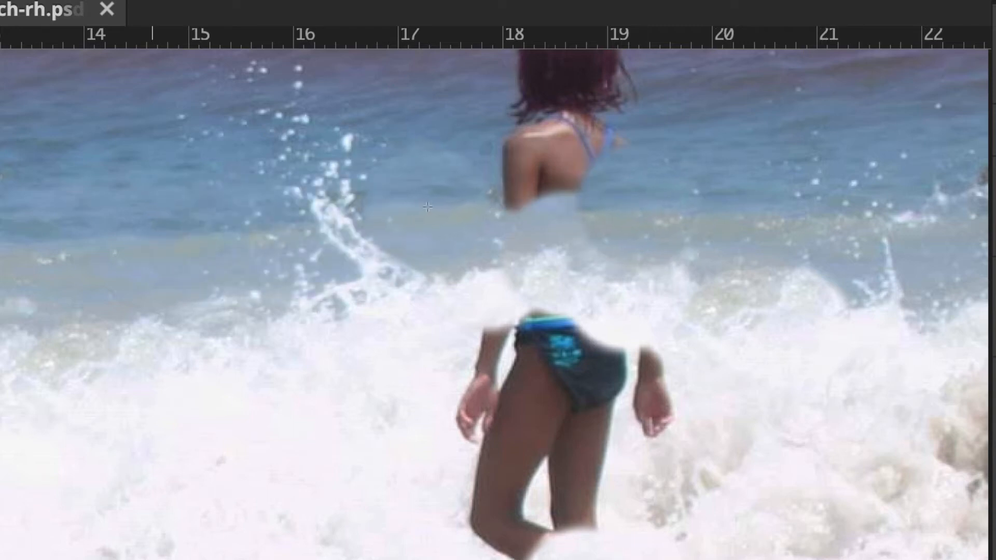
{"action": "left_click_drag", "start_coordinate": [435, 212], "coordinate": [422, 153]}
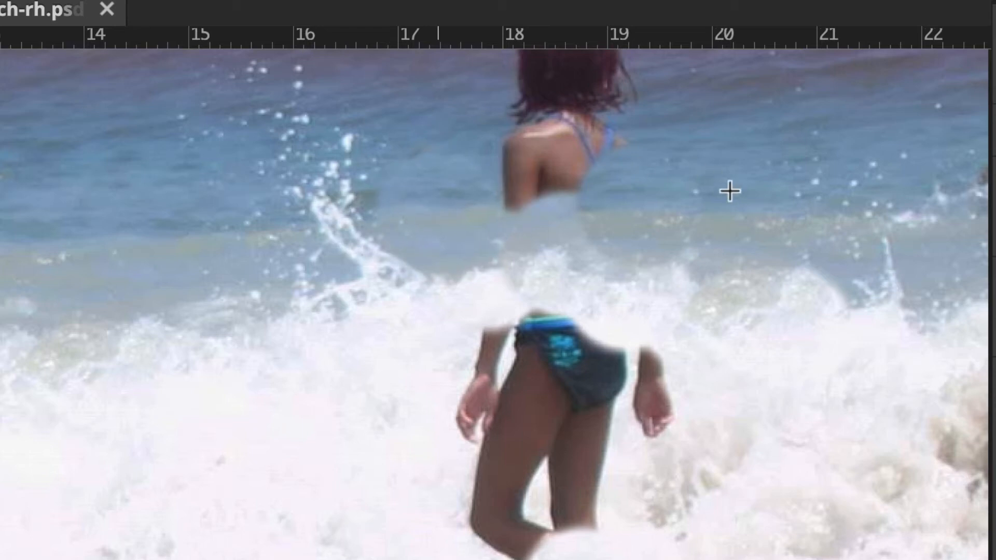
{"action": "left_click", "coordinate": [751, 206], "text": "alt"}
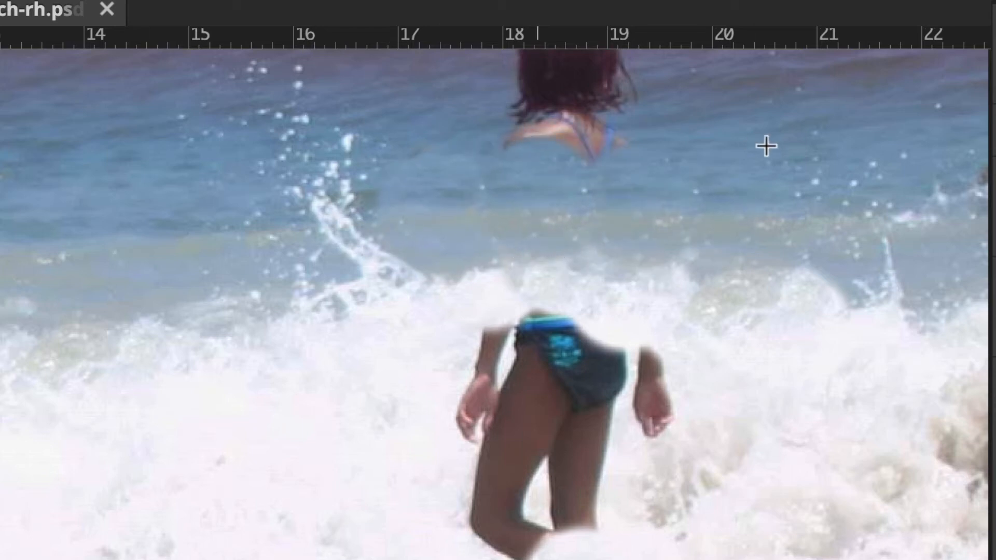
Soften the 90 px clone brush to 57% hardness
{"action": "scroll", "coordinate": [757, 133], "scroll_direction": "up", "scroll_amount": 3}
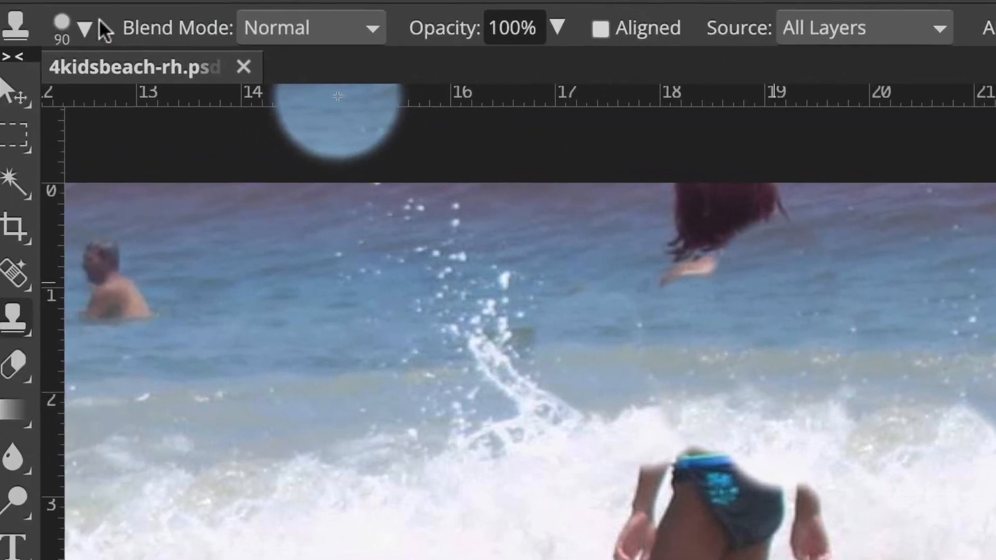
{"action": "left_click", "coordinate": [98, 29]}
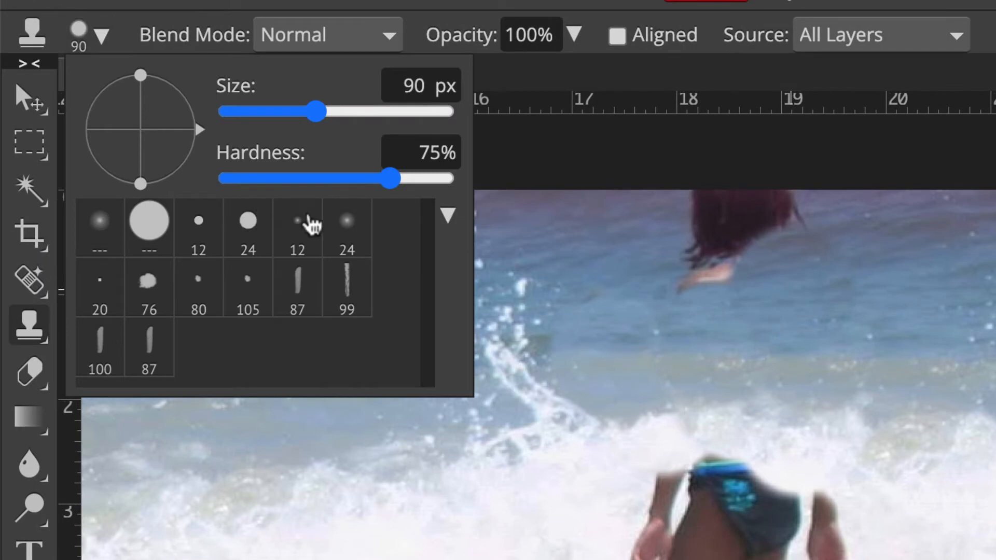
{"action": "left_click_drag", "start_coordinate": [391, 178], "coordinate": [350, 178]}
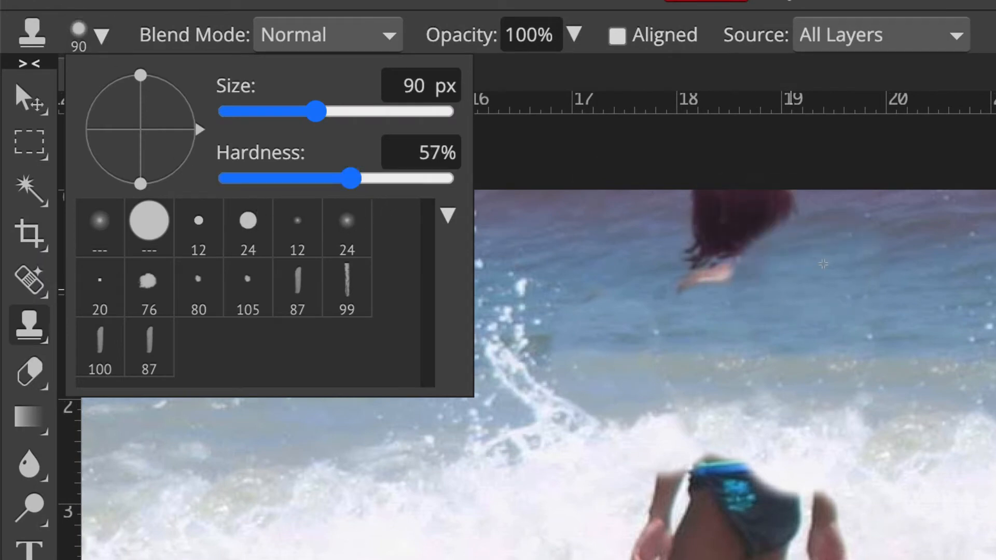
{"action": "left_click", "coordinate": [946, 289]}
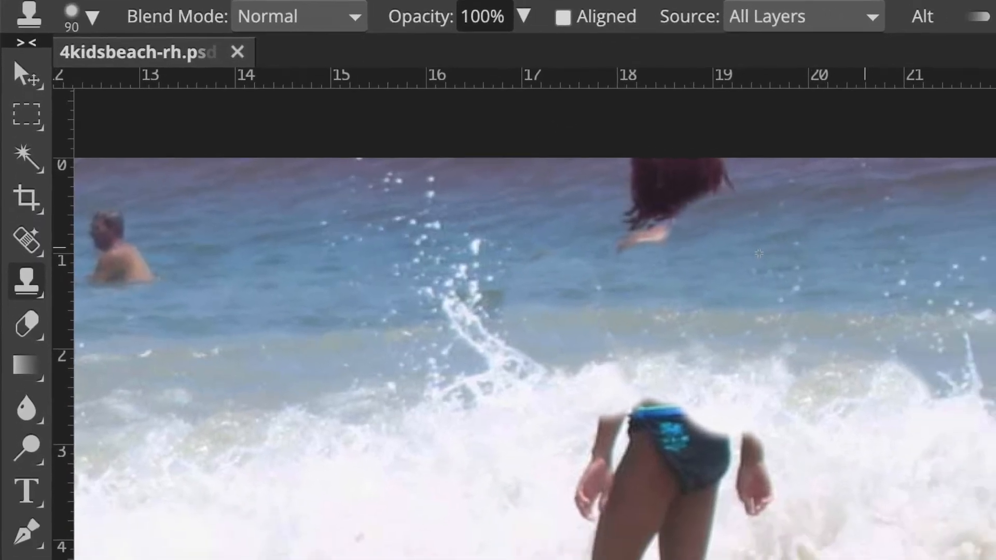
Sample open blue water beside the girl and clone it over her remaining shoulders and hair up to the photo's edge
{"action": "left_click", "coordinate": [759, 253], "text": "alt"}
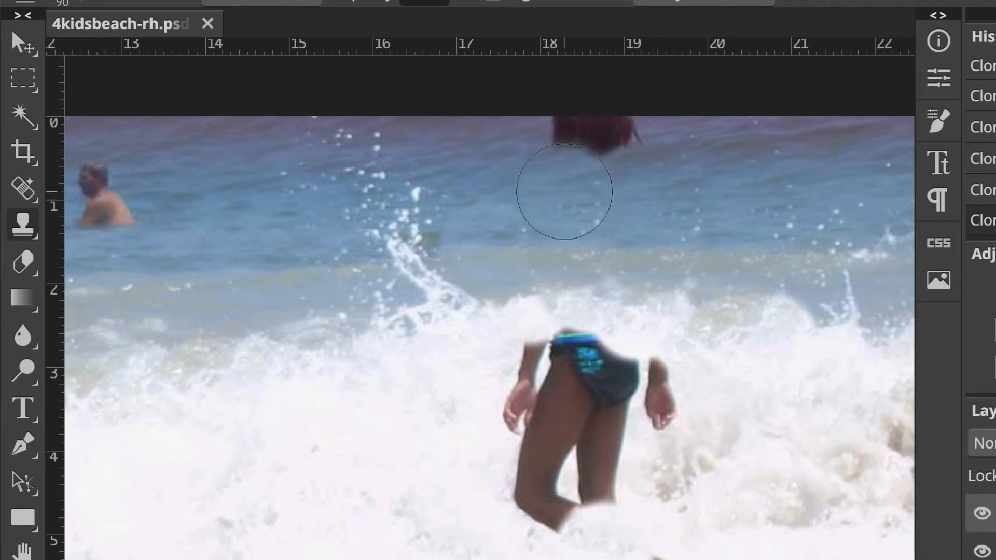
{"action": "left_click", "coordinate": [564, 191]}
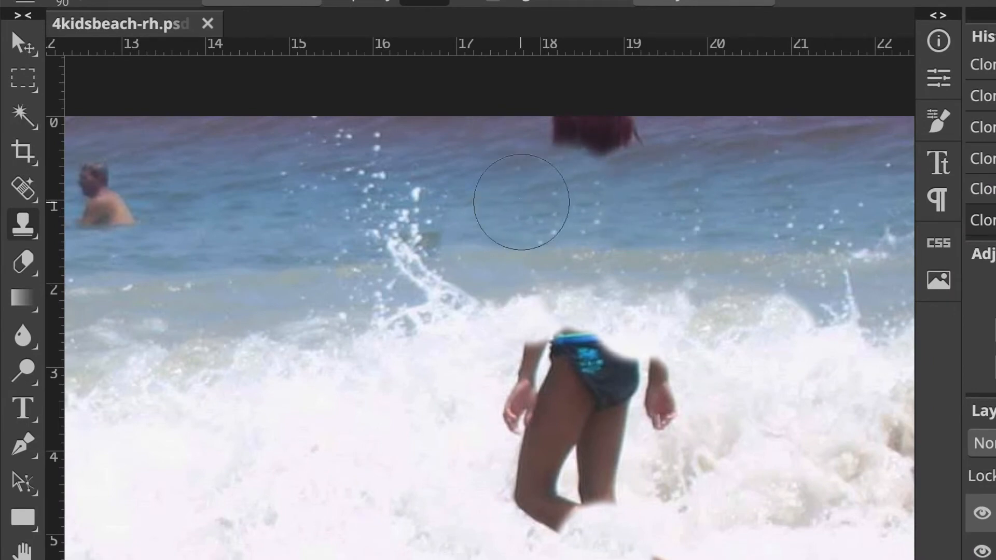
{"action": "left_click", "coordinate": [521, 202]}
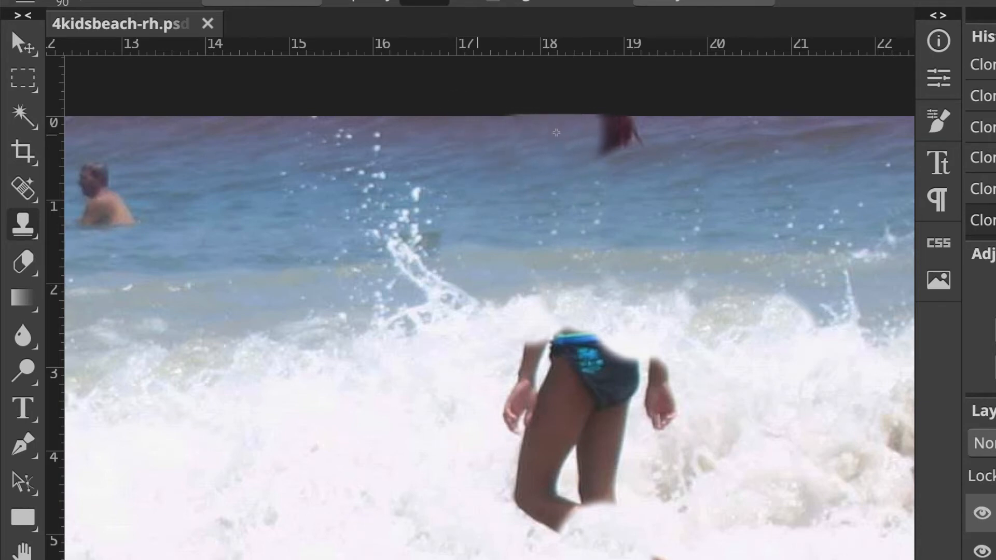
{"action": "left_click", "coordinate": [556, 132]}
{"action": "left_click", "coordinate": [617, 131]}
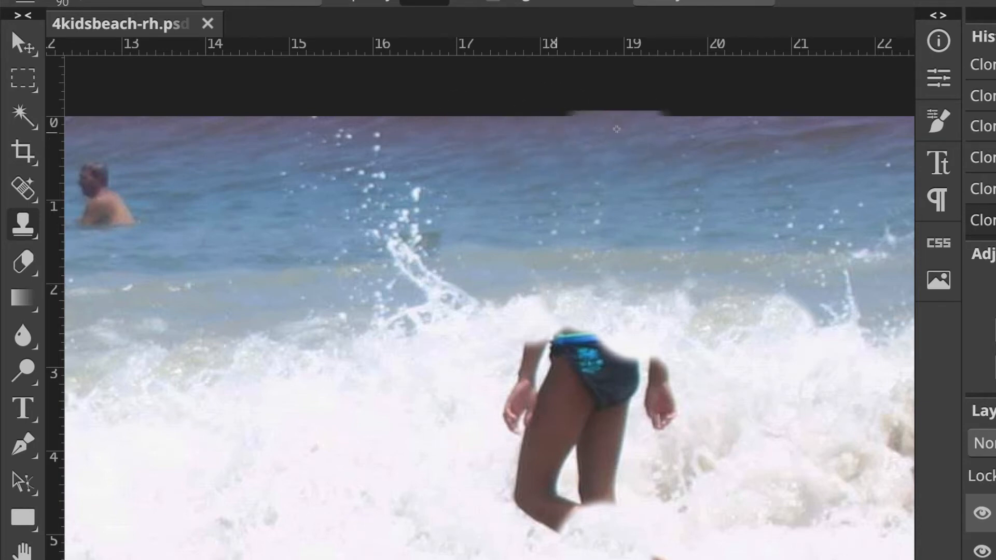
Sample white foam on both sides of the girl and clone it over her swimsuit, forearms and the hand nearest the photo's edge
{"action": "left_click", "coordinate": [436, 390], "text": "alt"}
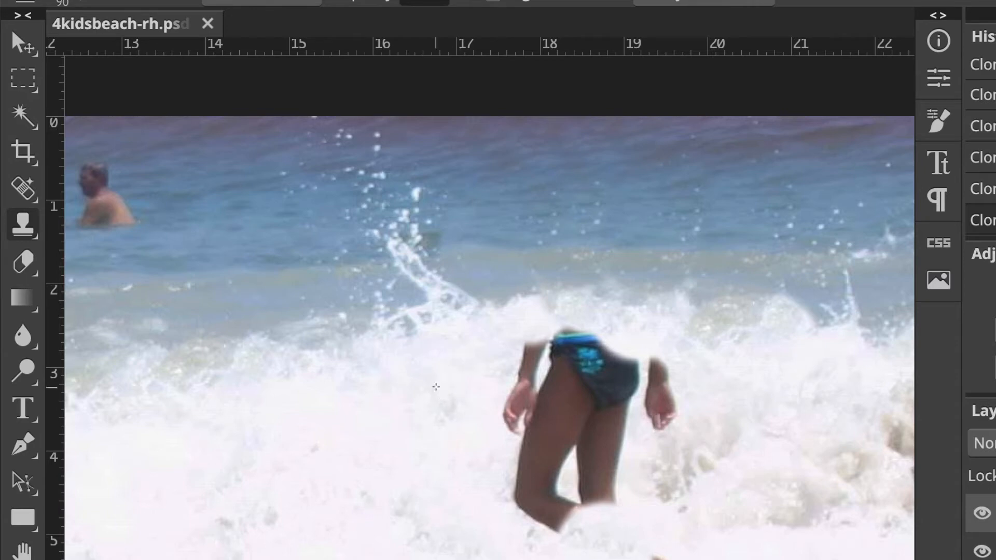
{"action": "left_click", "coordinate": [517, 359]}
{"action": "mouse_move", "coordinate": [513, 356]}
{"action": "left_mouse_down"}
{"action": "mouse_move", "coordinate": [537, 363]}
{"action": "mouse_move", "coordinate": [572, 352]}
{"action": "mouse_move", "coordinate": [617, 394]}
{"action": "left_mouse_up"}
{"action": "left_click_drag", "start_coordinate": [627, 356], "coordinate": [653, 378]}
{"action": "left_click", "coordinate": [718, 407], "text": "alt"}
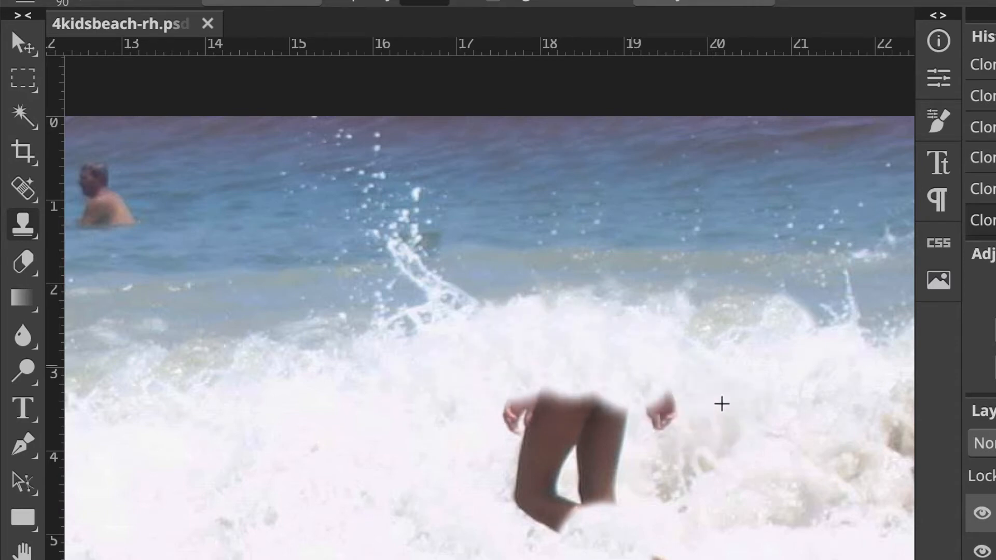
{"action": "left_click_drag", "start_coordinate": [659, 412], "coordinate": [622, 414]}
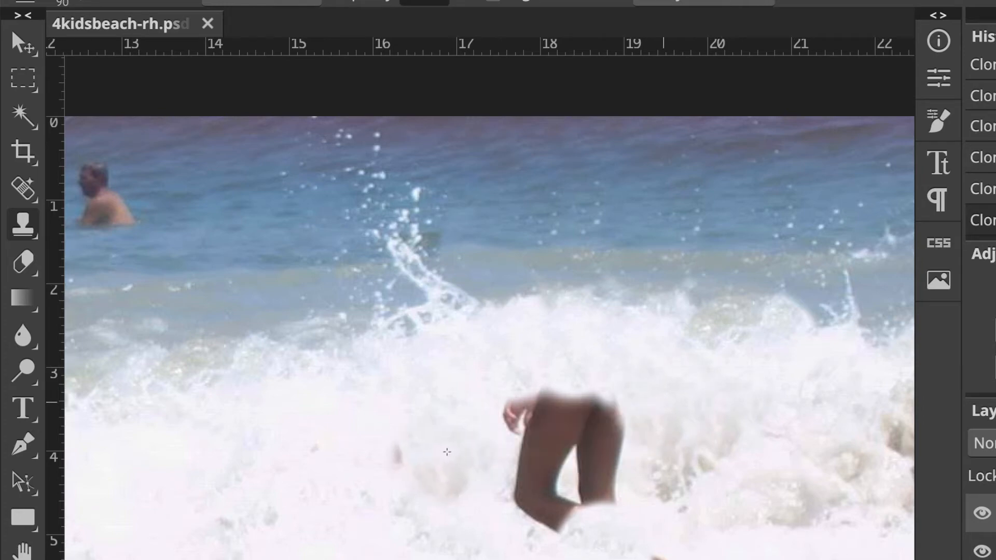
Resample the foam away from the girl and clone it over her remaining hand, both legs and the last bit of foot
{"action": "left_click", "coordinate": [444, 453], "text": "alt"}
{"action": "left_click", "coordinate": [516, 415]}
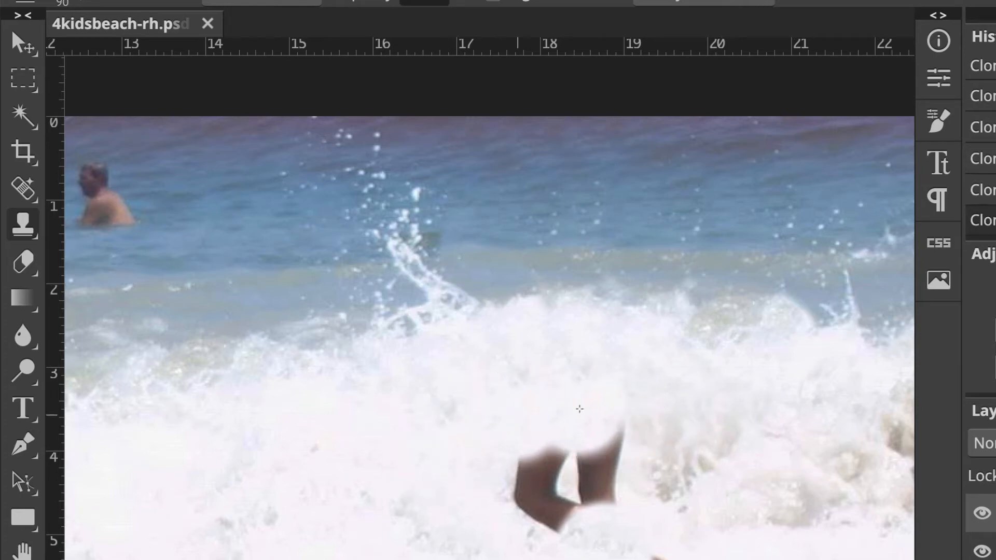
{"action": "left_click", "coordinate": [586, 408]}
{"action": "left_click", "coordinate": [436, 483], "text": "alt"}
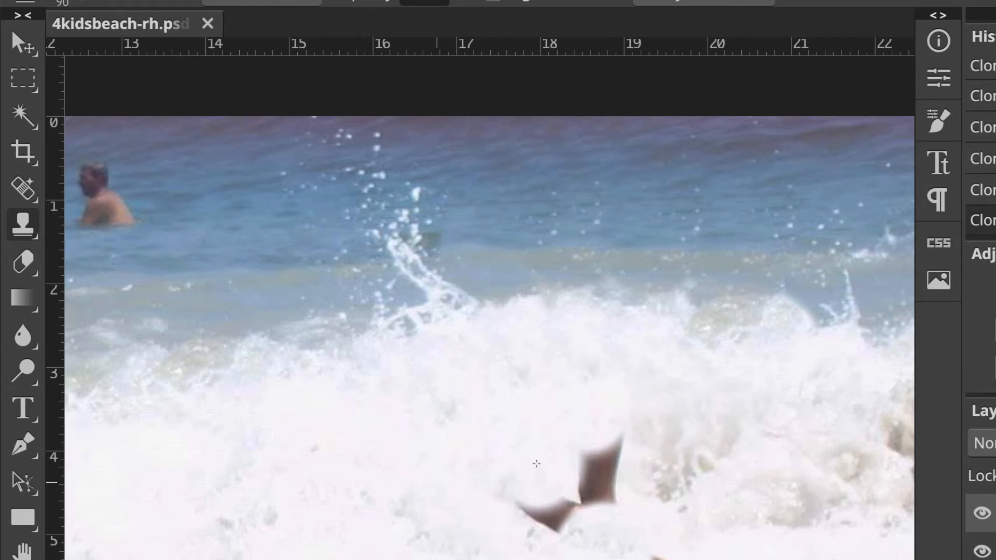
{"action": "left_click", "coordinate": [538, 463]}
{"action": "left_click", "coordinate": [617, 454]}
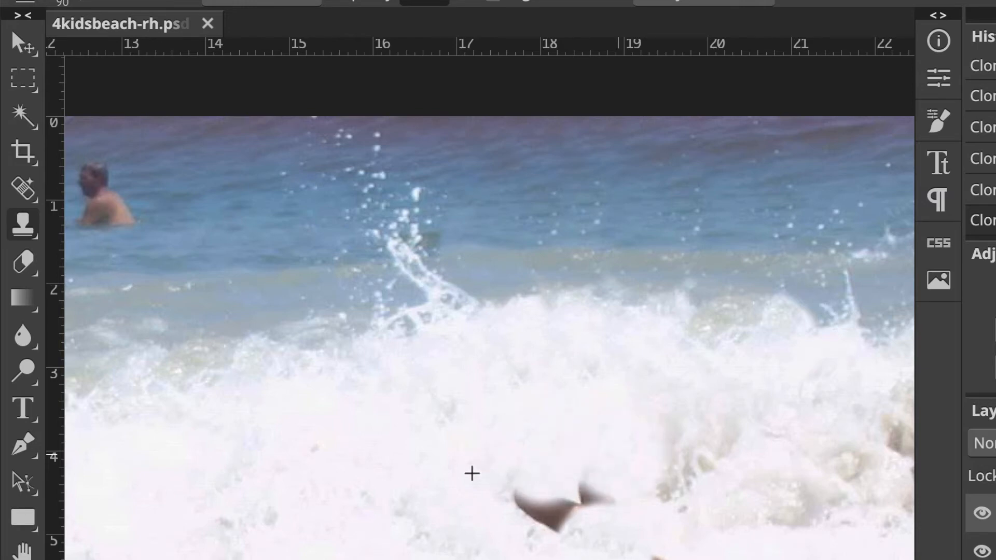
{"action": "mouse_move", "coordinate": [460, 482]}
{"action": "left_mouse_down"}
{"action": "mouse_move", "coordinate": [516, 504]}
{"action": "mouse_move", "coordinate": [585, 493]}
{"action": "left_mouse_up"}
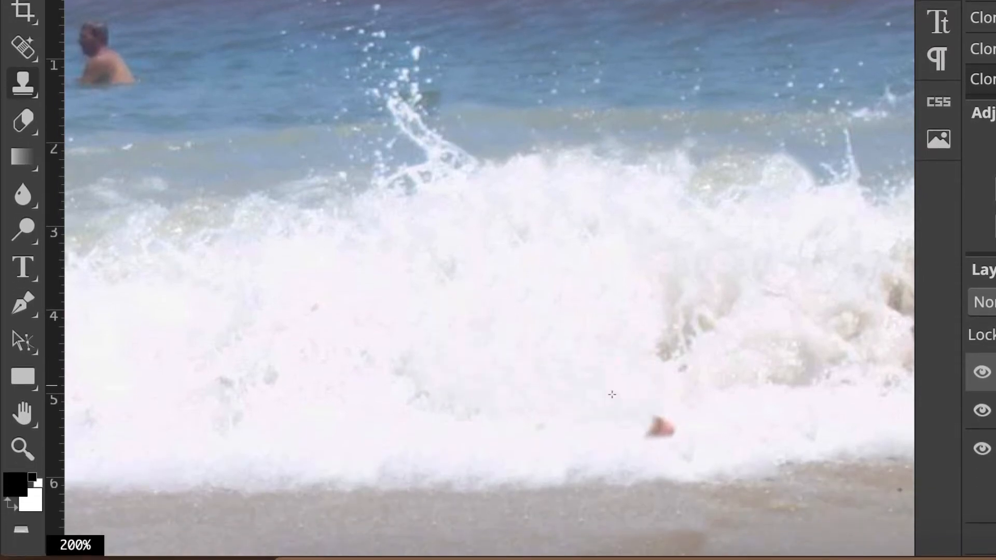
{"action": "left_click", "coordinate": [655, 429]}
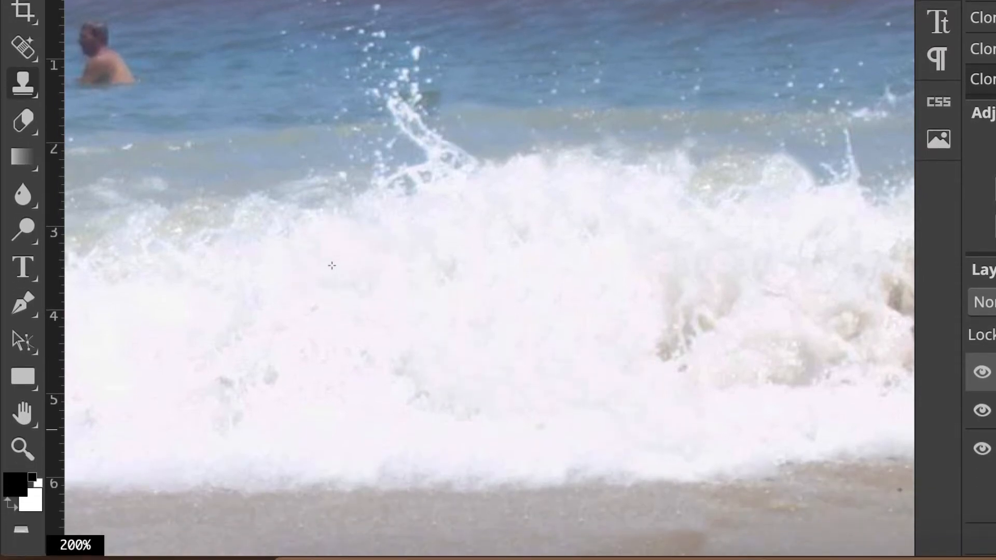
Review the whole photo at 100%, temporarily hiding the kidsbeach layer to examine what was painted on the cloning layer
{"action": "key", "text": "ctrl+minus"}
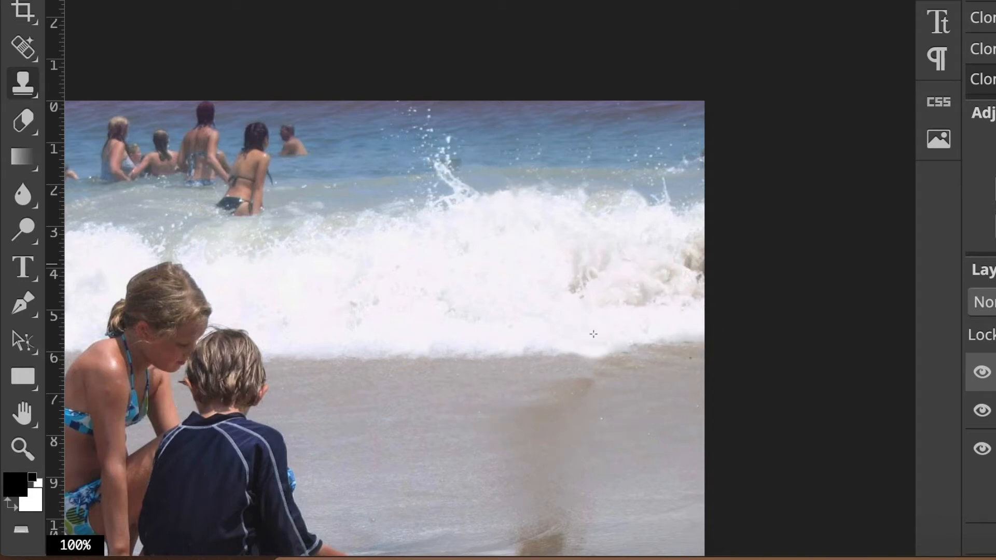
{"action": "scroll", "coordinate": [592, 334], "scroll_direction": "down", "scroll_amount": 5}
{"action": "scroll", "coordinate": [593, 334], "scroll_direction": "left", "scroll_amount": 4}
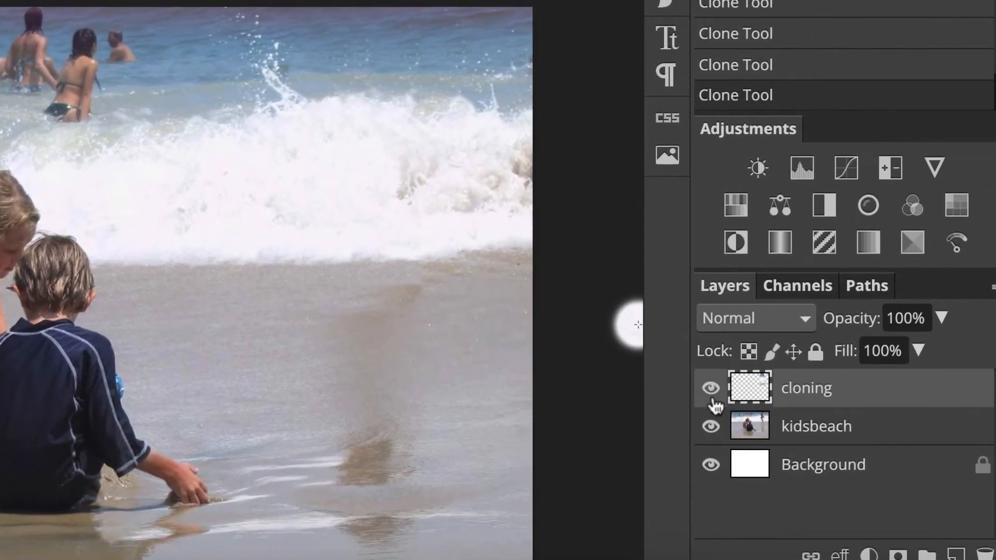
{"action": "left_click", "coordinate": [711, 428]}
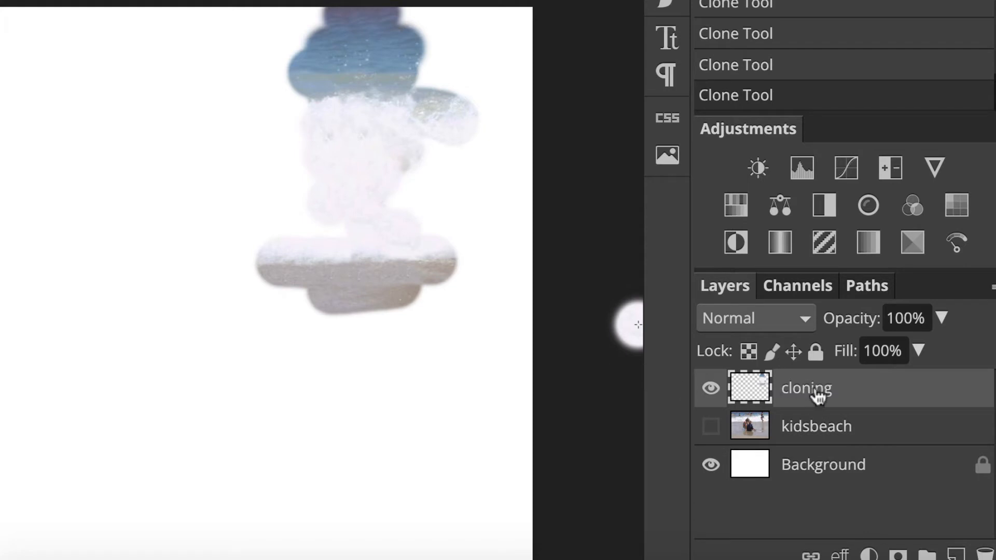
{"action": "left_click", "coordinate": [710, 428]}
{"action": "scroll", "coordinate": [630, 327], "scroll_direction": "up", "scroll_amount": 2}
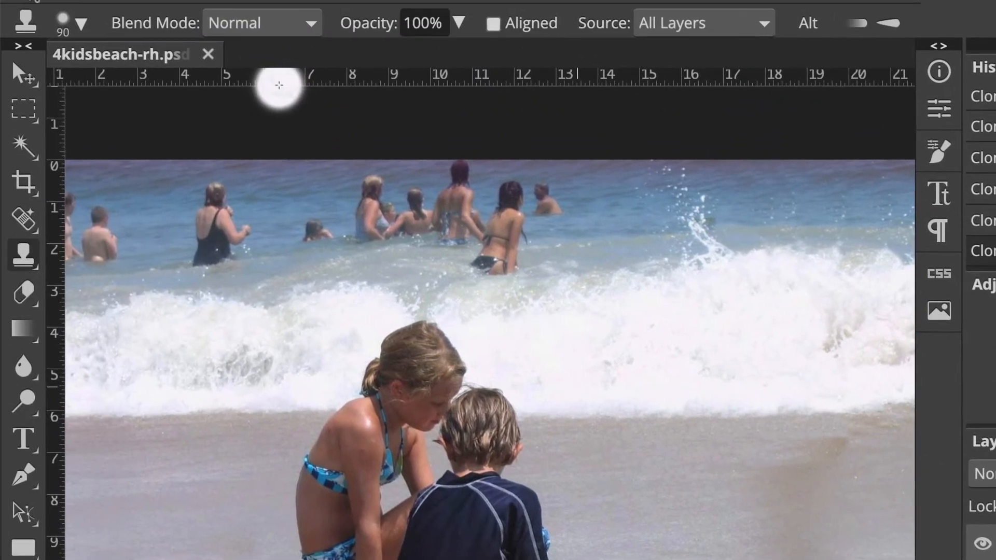
Look through the export formats, the tools grouped with the Clone Tool, and its Aligned option
{"action": "left_click", "coordinate": [28, 1]}
{"action": "mouse_move", "coordinate": [76, 321]}
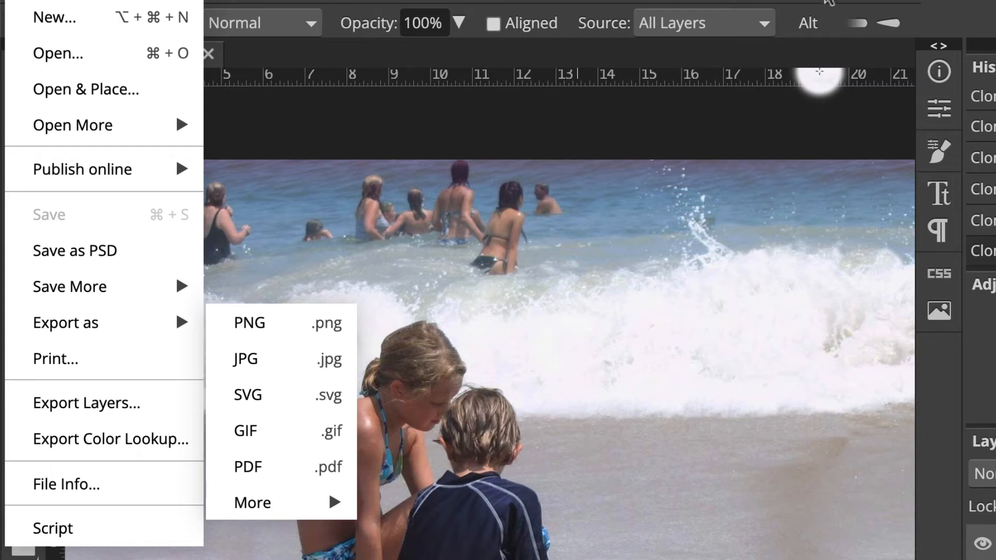
{"action": "left_click", "coordinate": [827, 1]}
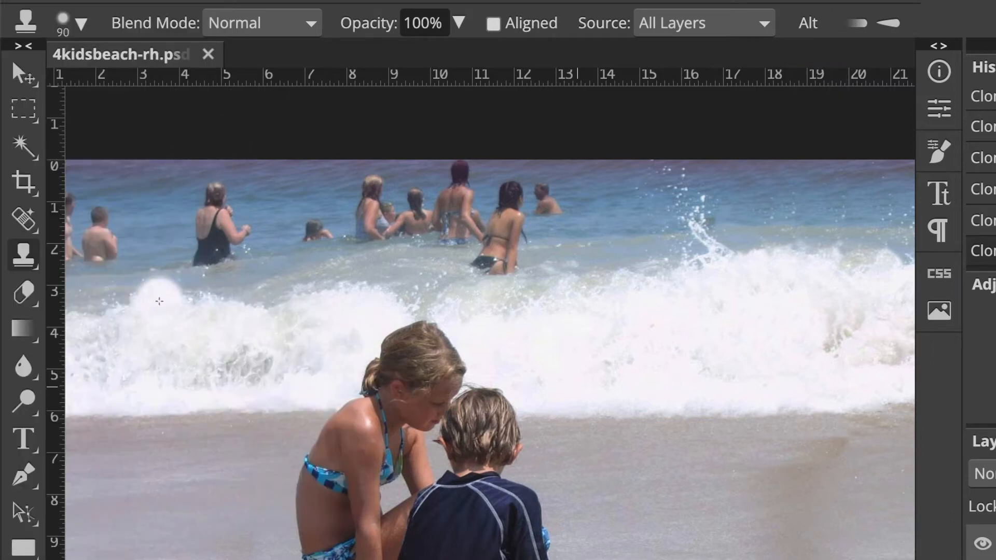
{"action": "right_click", "coordinate": [32, 261]}
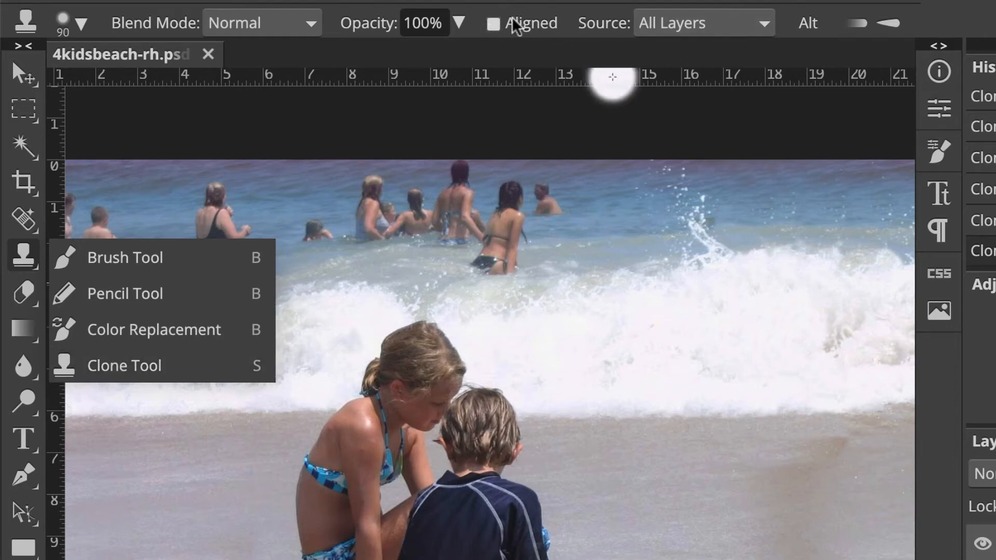
{"action": "left_click", "coordinate": [493, 24]}
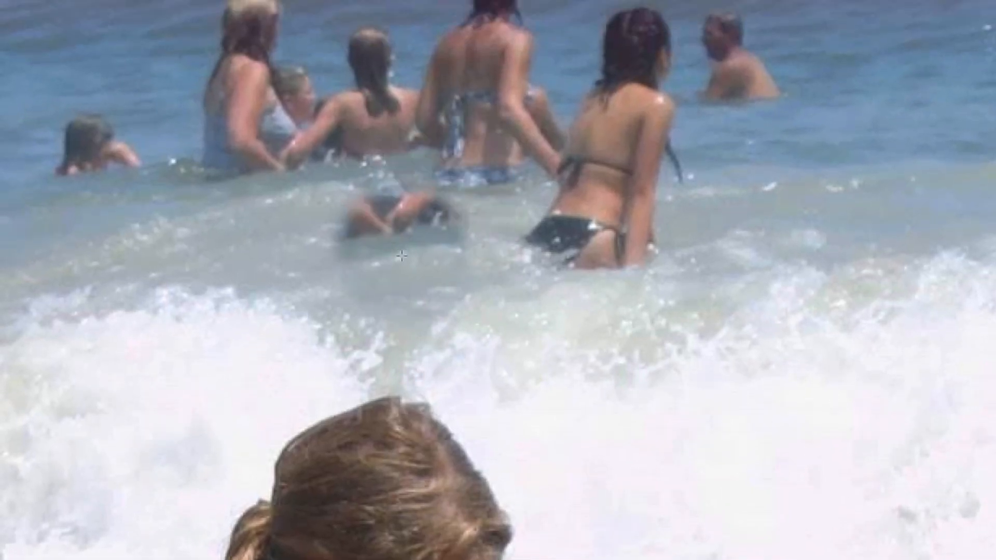
Clone sampled water over the dark-haired bather's lower body and arm and over the man swimming behind her
{"action": "left_click", "coordinate": [399, 265], "text": "alt"}
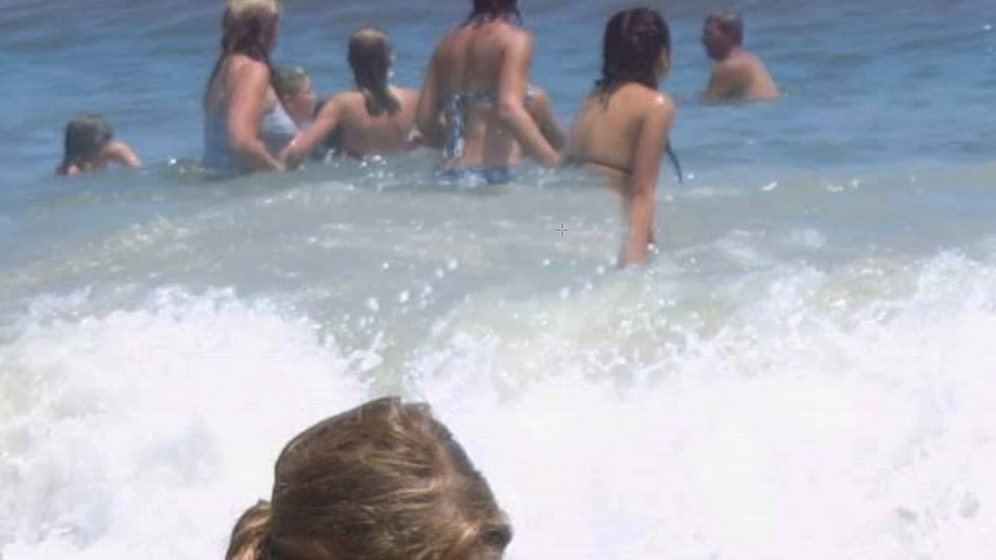
{"action": "left_click", "coordinate": [838, 226], "text": "alt"}
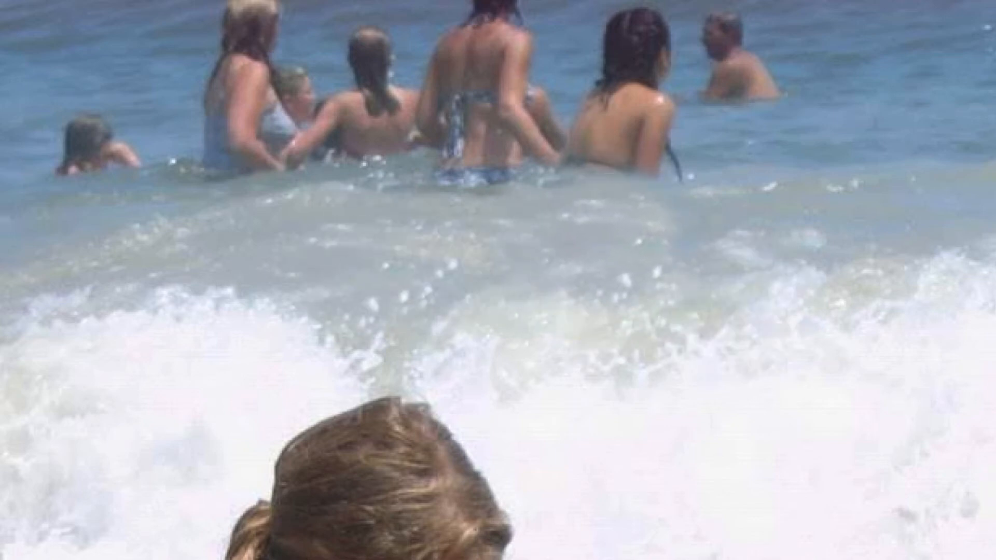
{"action": "left_click", "coordinate": [742, 56]}
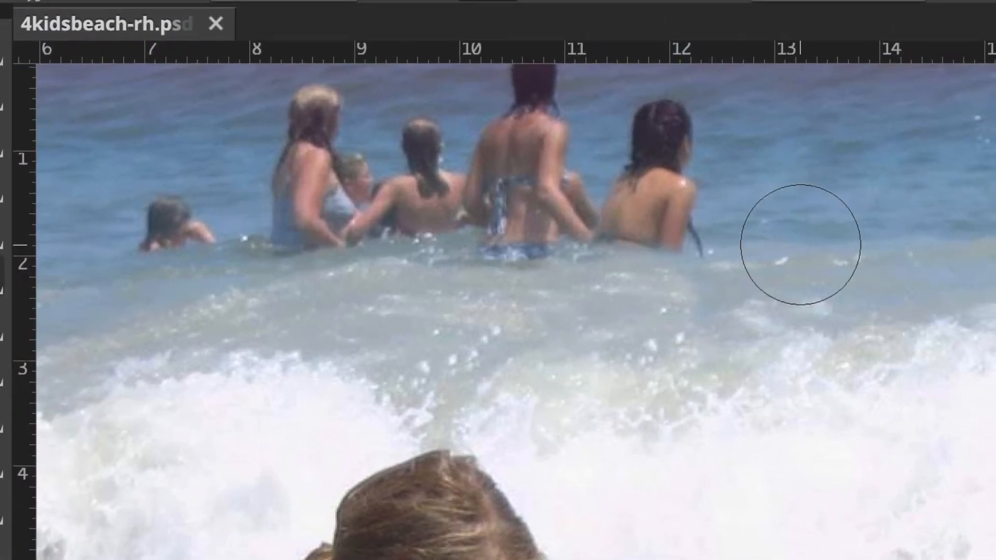
Sample the waterline beside the dark-haired bather and clone it over her back up to the shoulders
{"action": "left_click", "coordinate": [794, 245], "text": "alt"}
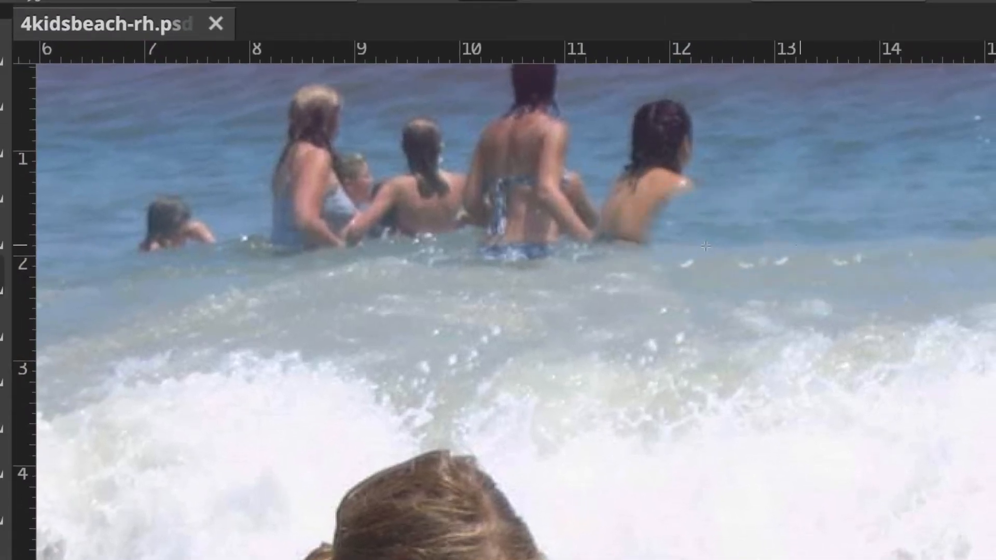
{"action": "mouse_move", "coordinate": [800, 266]}
{"action": "left_mouse_down"}
{"action": "mouse_move", "coordinate": [876, 241]}
{"action": "mouse_move", "coordinate": [736, 228]}
{"action": "mouse_move", "coordinate": [648, 245]}
{"action": "left_mouse_up"}
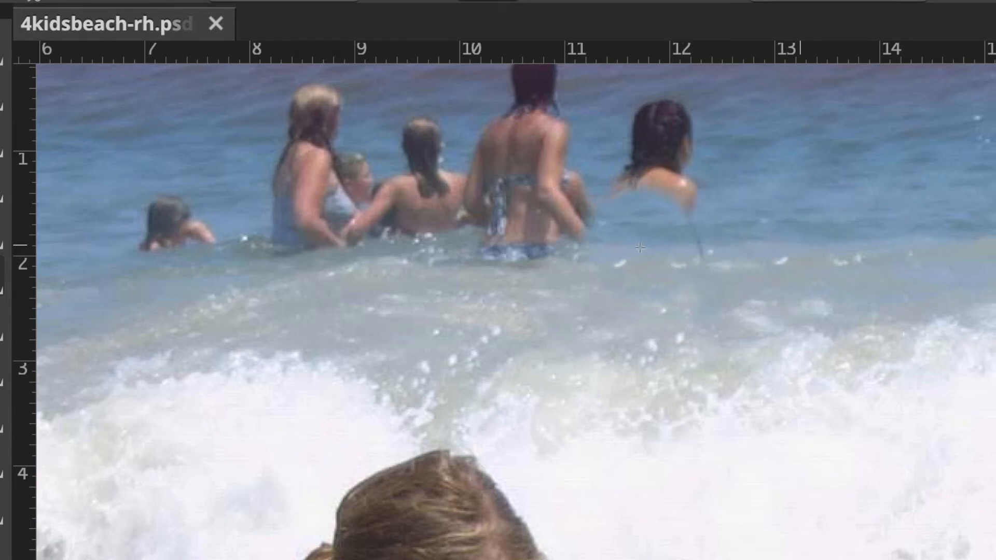
{"action": "left_click_drag", "start_coordinate": [639, 246], "coordinate": [703, 243]}
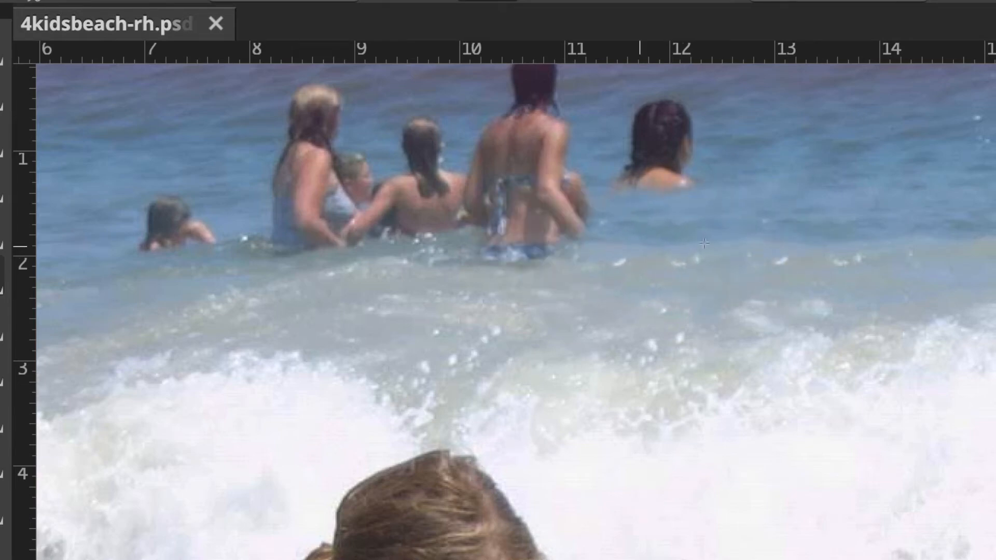
Undo the last clone stroke on the dark-haired bather, and clone sampled water over the tall woman's lower back
{"action": "key", "text": "ctrl+z"}
{"action": "left_click", "coordinate": [935, 241], "text": "alt"}
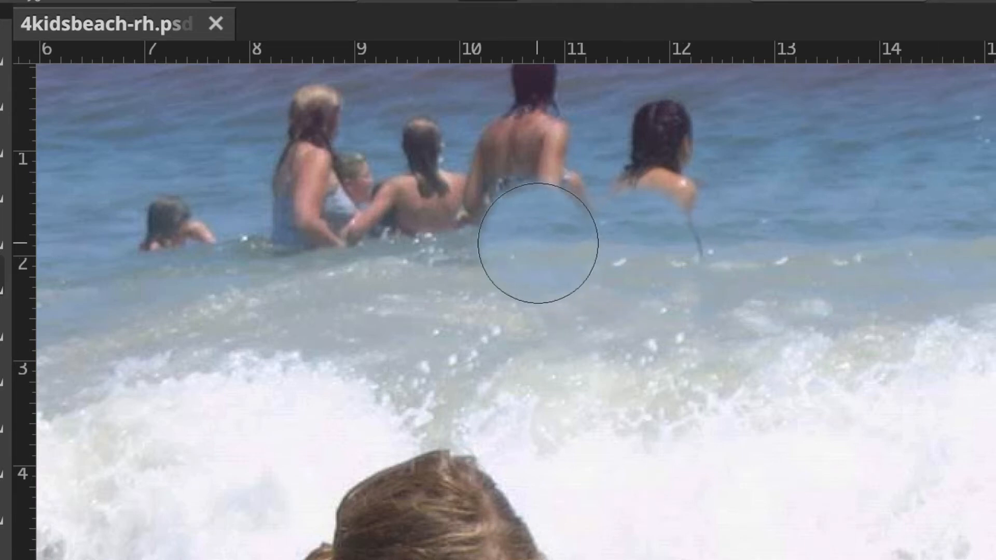
Clone sampled water over the small child swimming alone and over the lower body of the blonde woman
{"action": "scroll", "coordinate": [103, 256], "scroll_direction": "left", "scroll_amount": 5}
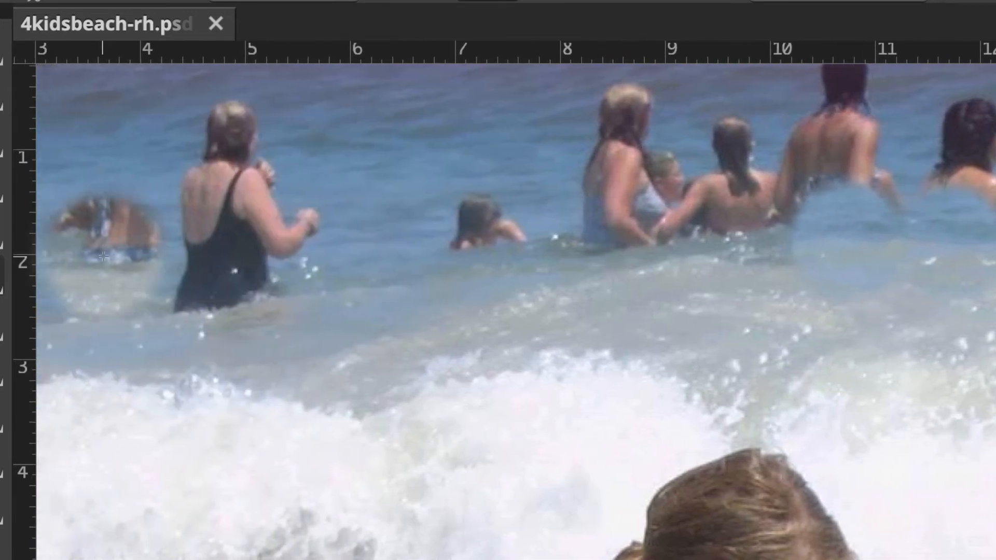
{"action": "left_click", "coordinate": [381, 250], "text": "alt"}
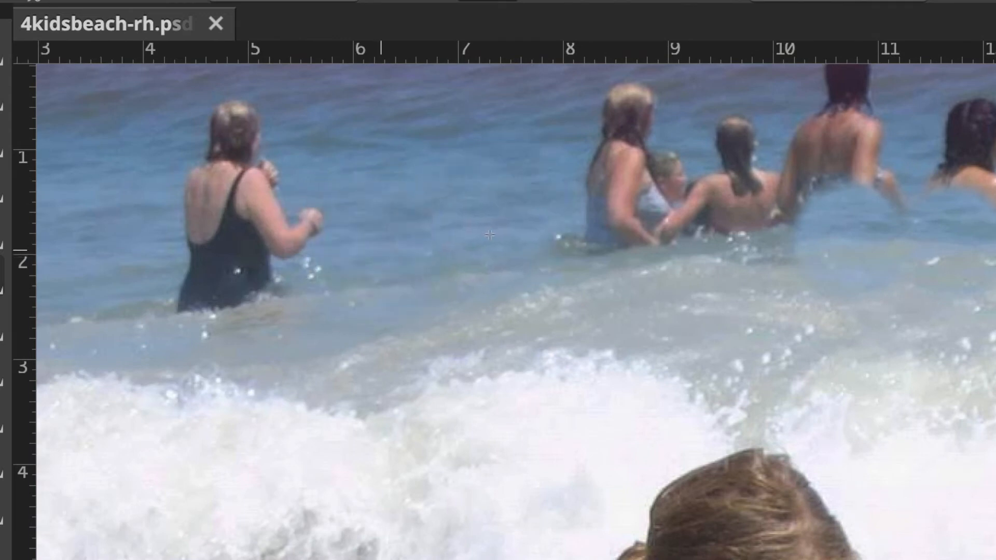
{"action": "left_click", "coordinate": [483, 237]}
{"action": "left_click", "coordinate": [501, 258], "text": "alt"}
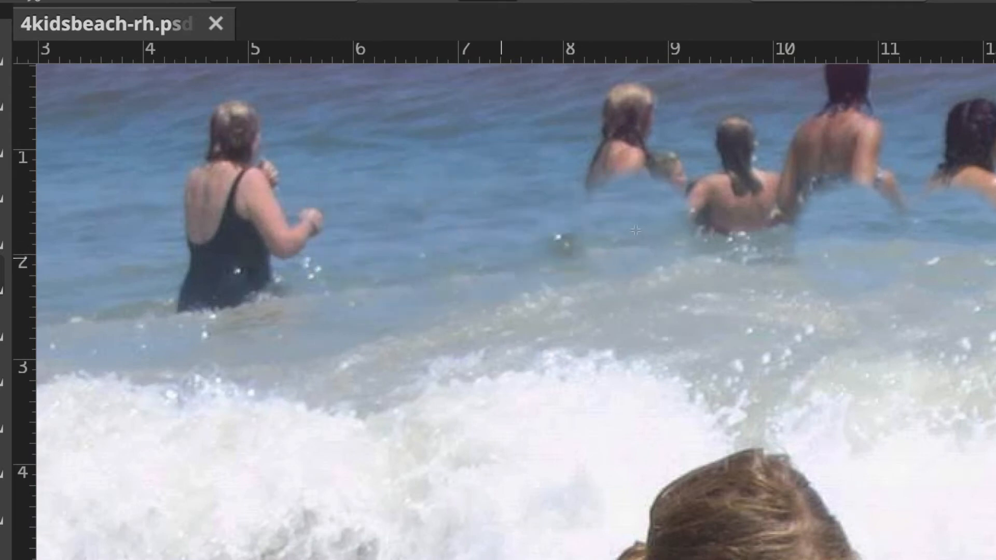
Try cloning more water over the boy and the ponytailed girl beside the blonde woman, and undo those strokes
{"action": "left_click", "coordinate": [611, 235]}
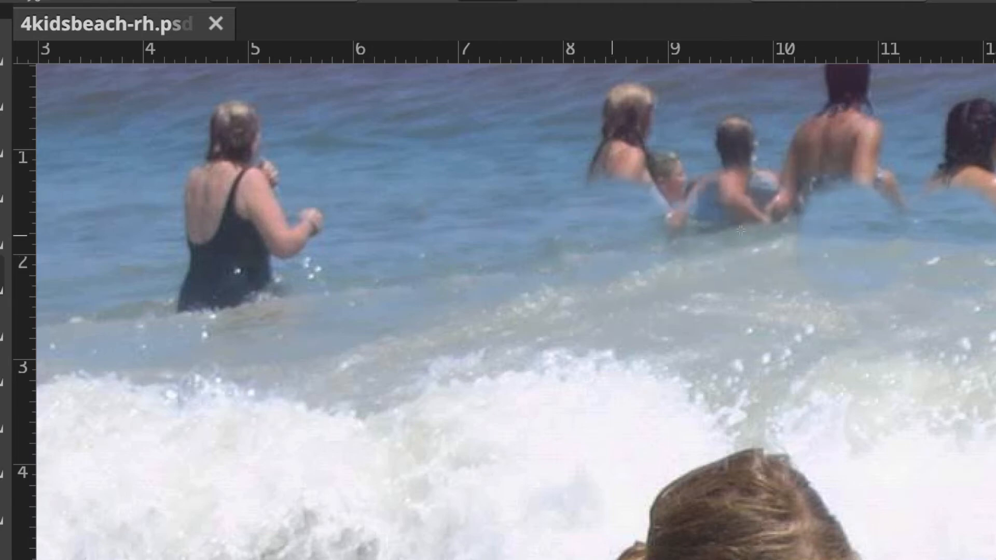
{"action": "left_click", "coordinate": [452, 274], "text": "alt"}
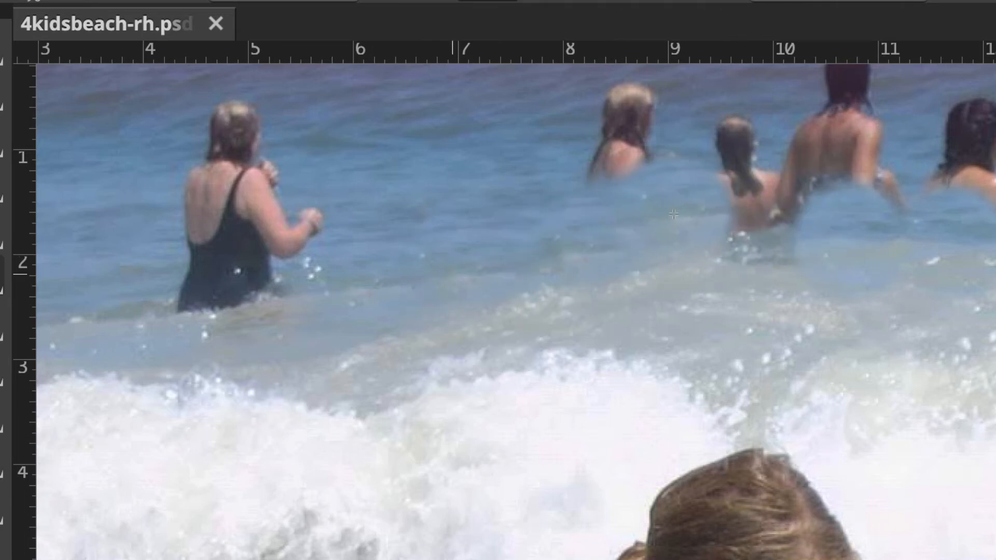
{"action": "key", "text": "ctrl+alt+z"}
{"action": "key", "text": "ctrl+alt+z"}
{"action": "key", "text": "ctrl+alt+z"}
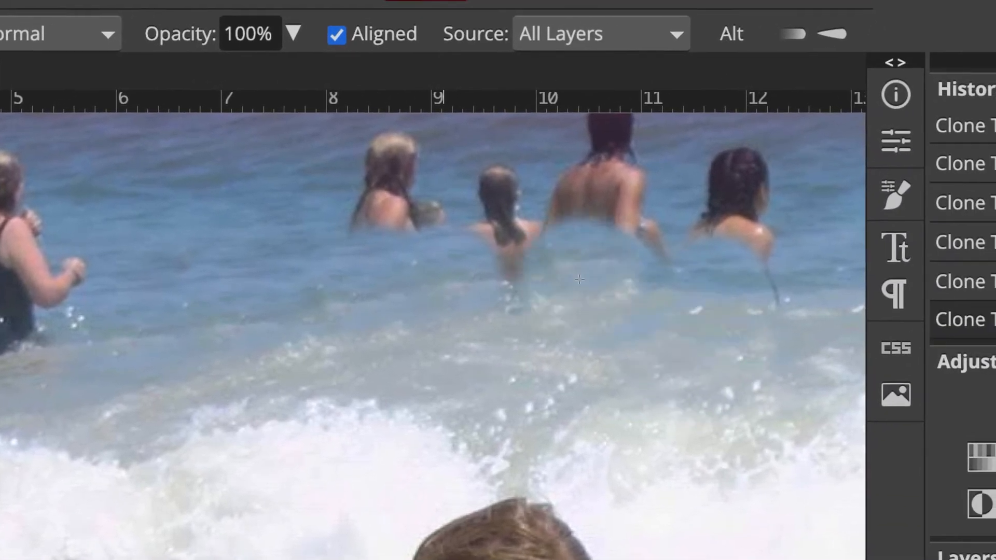
Clone open water over the dark-haired bather's head, shoulders and trailing strap
{"action": "scroll", "coordinate": [629, 327], "scroll_direction": "right", "scroll_amount": 5}
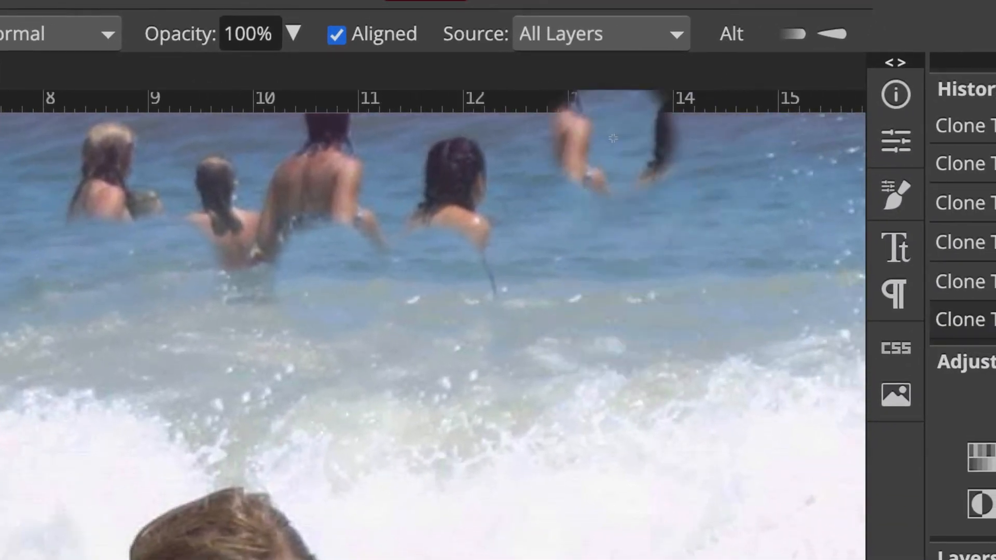
{"action": "scroll", "coordinate": [518, 311], "scroll_direction": "up", "scroll_amount": 3}
{"action": "scroll", "coordinate": [518, 311], "scroll_direction": "left", "scroll_amount": 1}
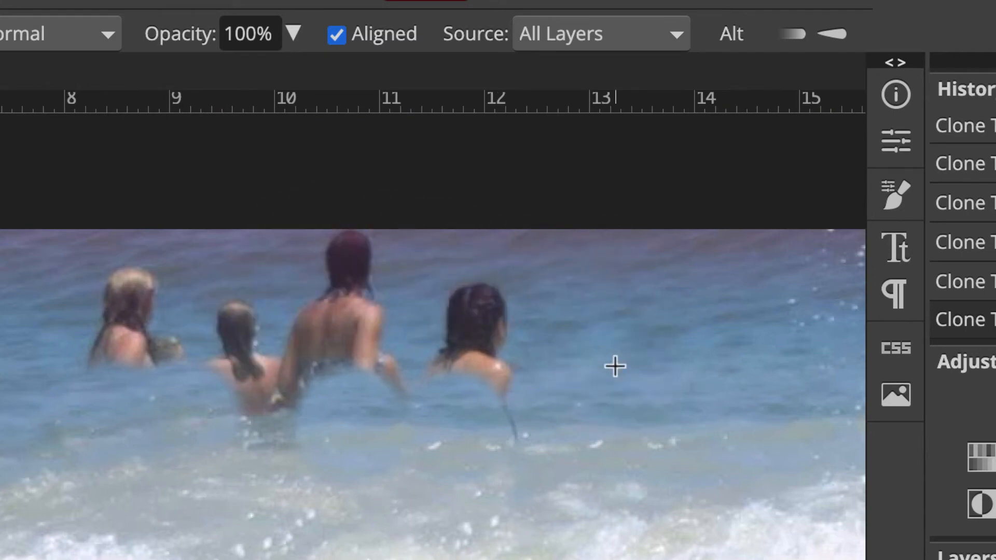
{"action": "left_click_drag", "start_coordinate": [529, 378], "coordinate": [514, 383]}
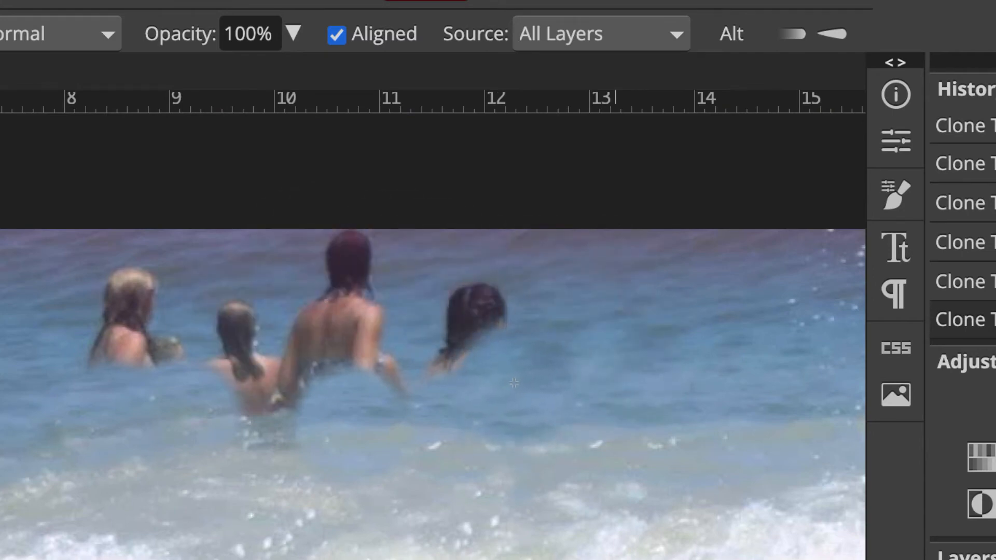
{"action": "left_click", "coordinate": [462, 320]}
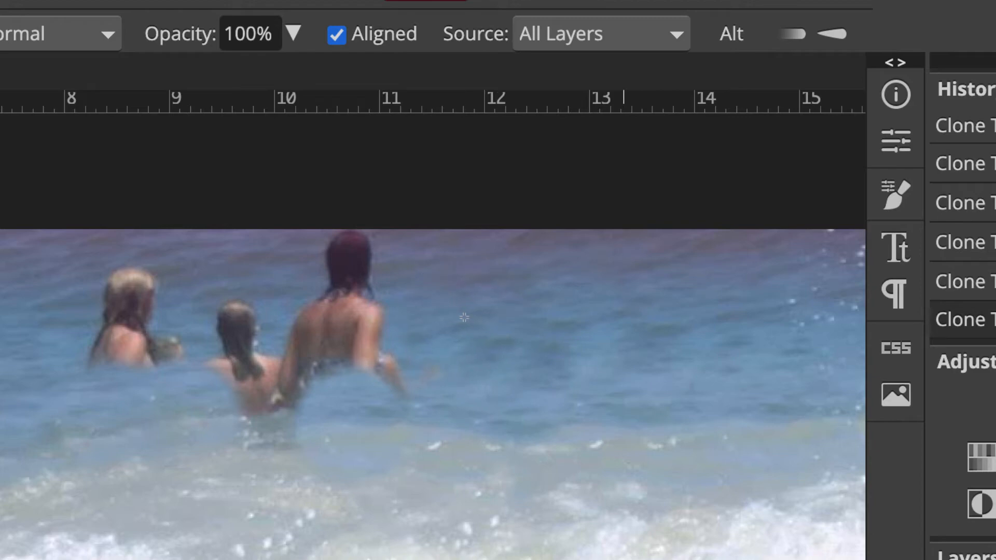
Sample blue water and clone it over the remains of the blonde woman, the boy and the ponytailed girl
{"action": "left_click", "coordinate": [20, 294], "text": "alt"}
{"action": "left_click", "coordinate": [113, 301]}
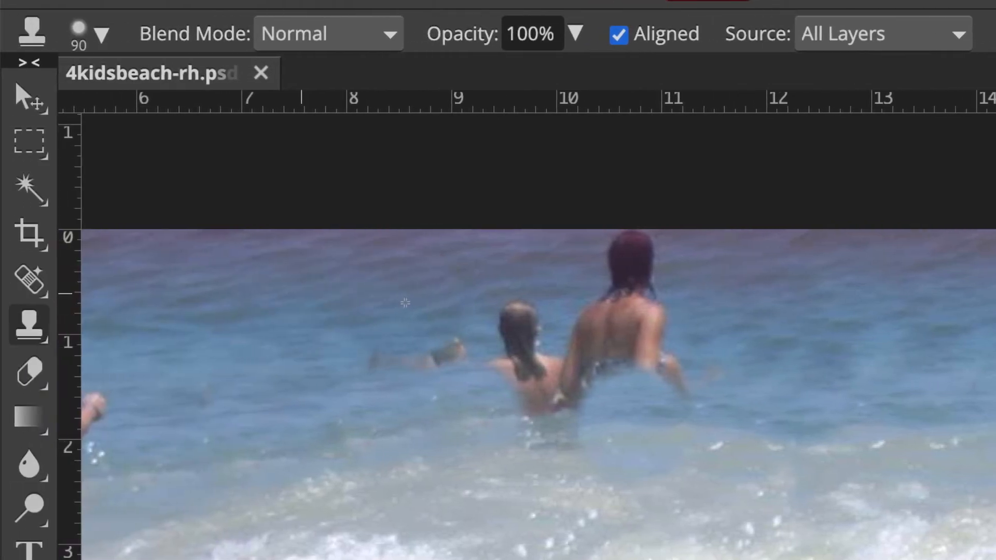
{"action": "left_click", "coordinate": [421, 358]}
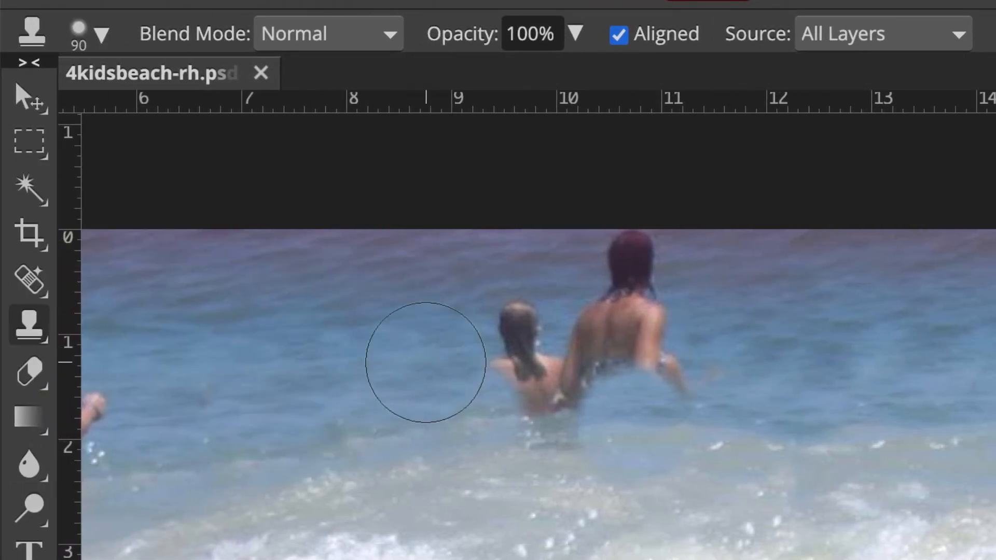
{"action": "left_click", "coordinate": [536, 346]}
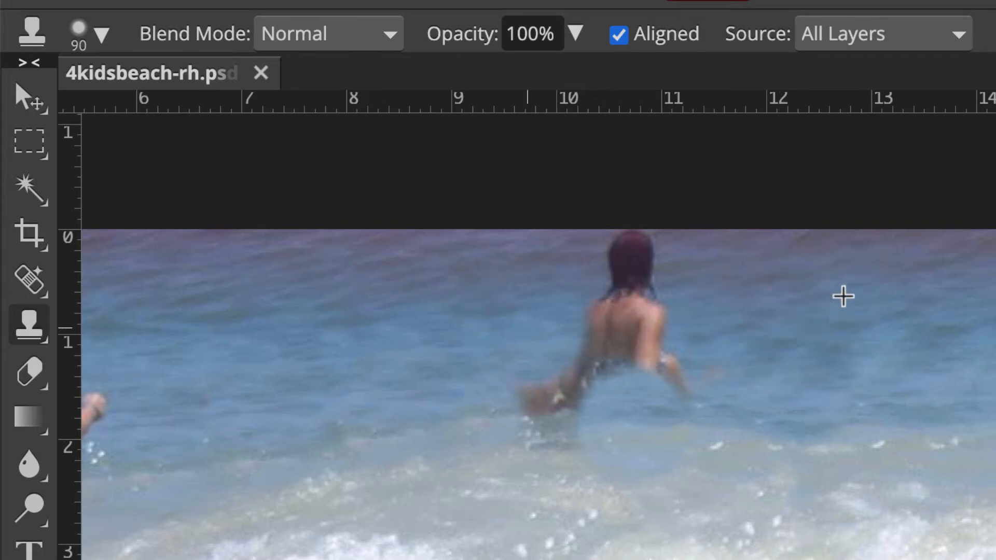
Clone sampled water over the tall woman's head, back and arm, and blend the leftover patches along the waterline
{"action": "left_click", "coordinate": [861, 257], "text": "alt"}
{"action": "left_click", "coordinate": [632, 252]}
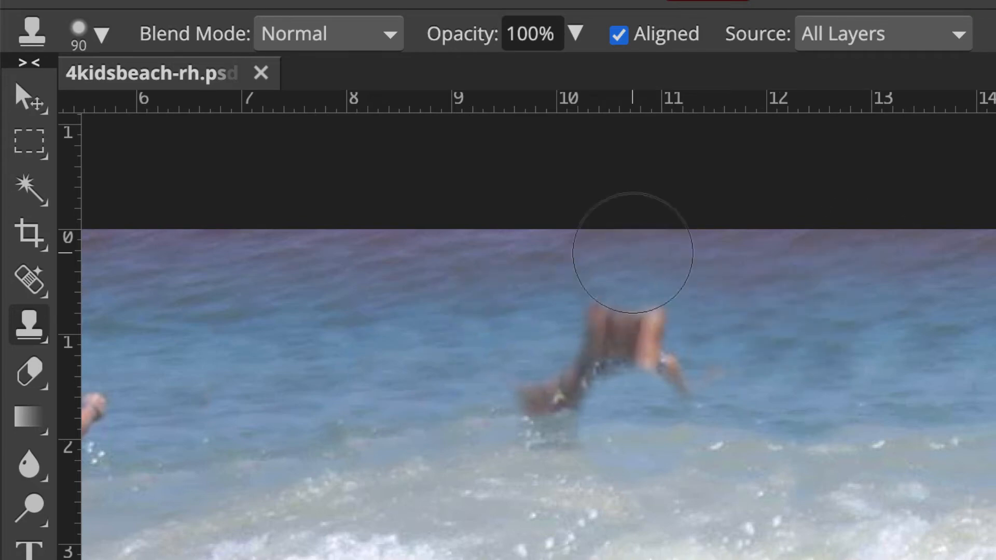
{"action": "left_click", "coordinate": [748, 315], "text": "alt"}
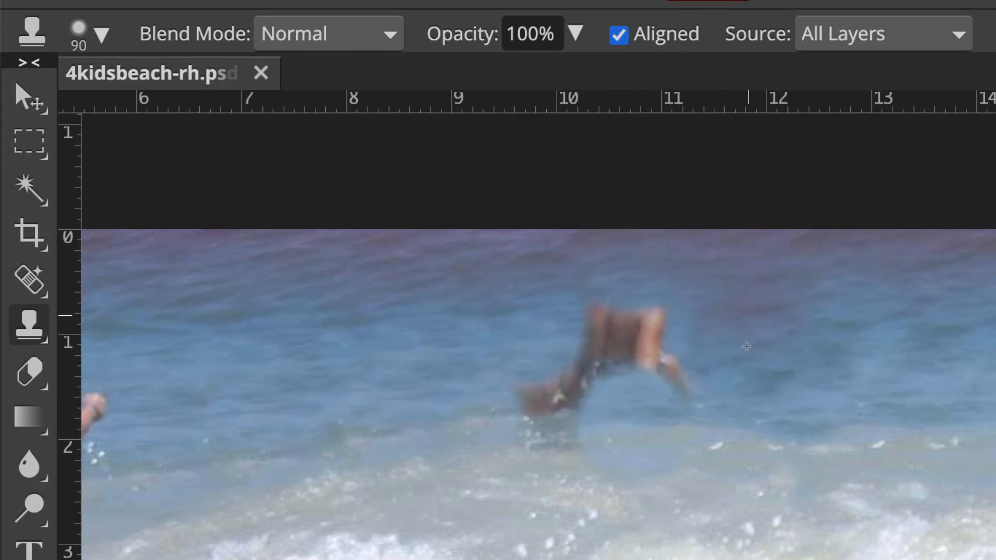
{"action": "mouse_move", "coordinate": [746, 346]}
{"action": "left_mouse_down"}
{"action": "mouse_move", "coordinate": [558, 340]}
{"action": "mouse_move", "coordinate": [542, 353]}
{"action": "left_mouse_up"}
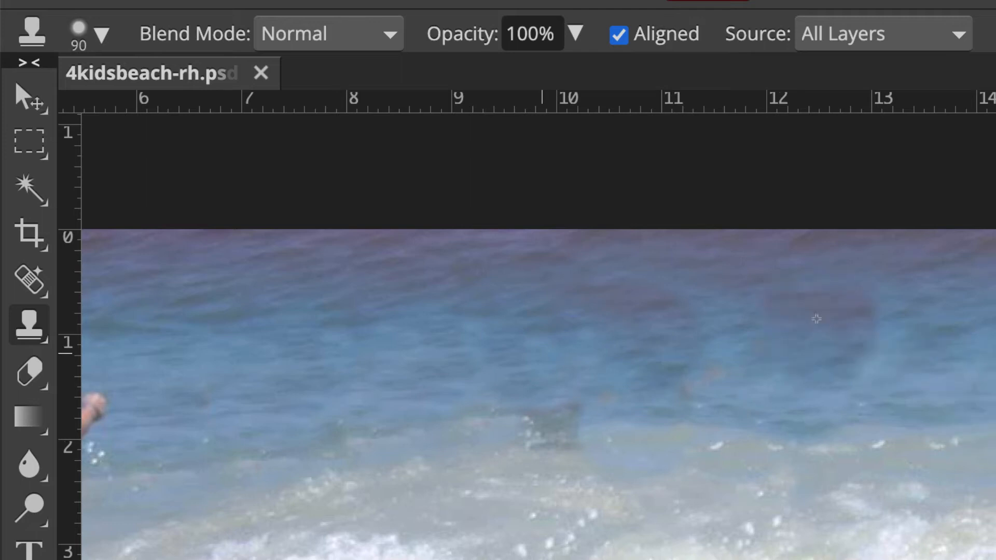
{"action": "left_click", "coordinate": [689, 426], "text": "alt"}
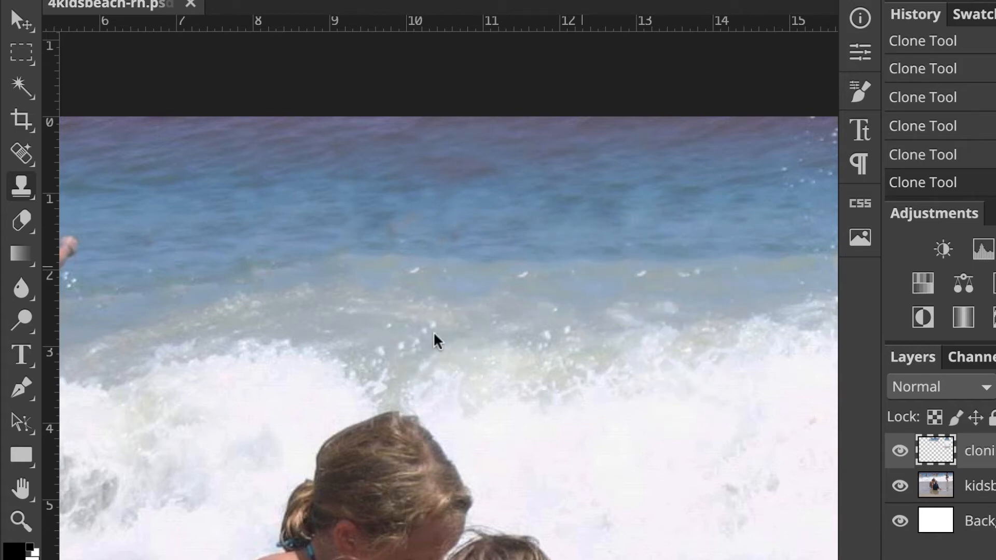
Examine the cleared stretch of water in a wider view of the photo and sample the surf below it
{"action": "scroll", "coordinate": [434, 338], "scroll_direction": "down", "scroll_amount": 2}
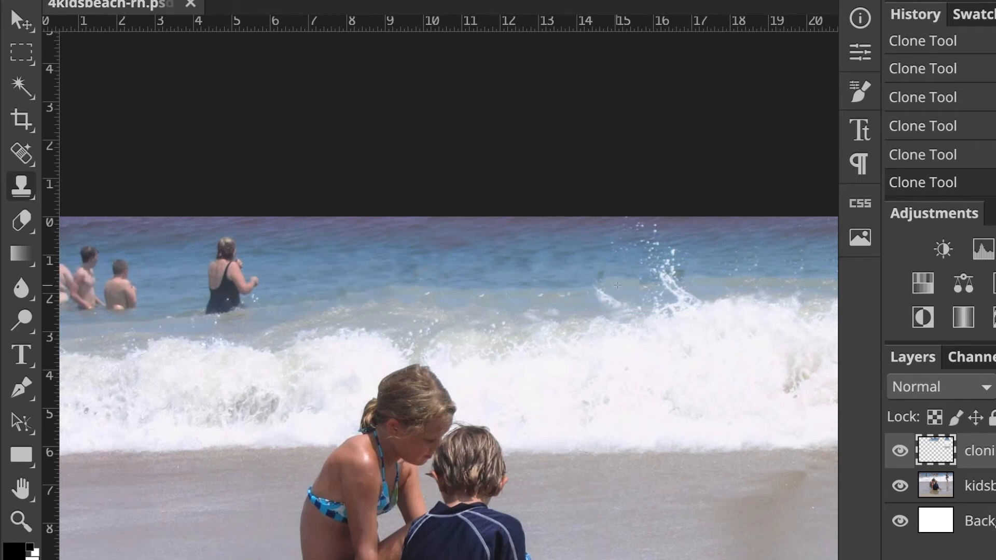
{"action": "scroll", "coordinate": [617, 283], "scroll_direction": "down", "scroll_amount": 3}
{"action": "scroll", "coordinate": [617, 284], "scroll_direction": "left", "scroll_amount": 3}
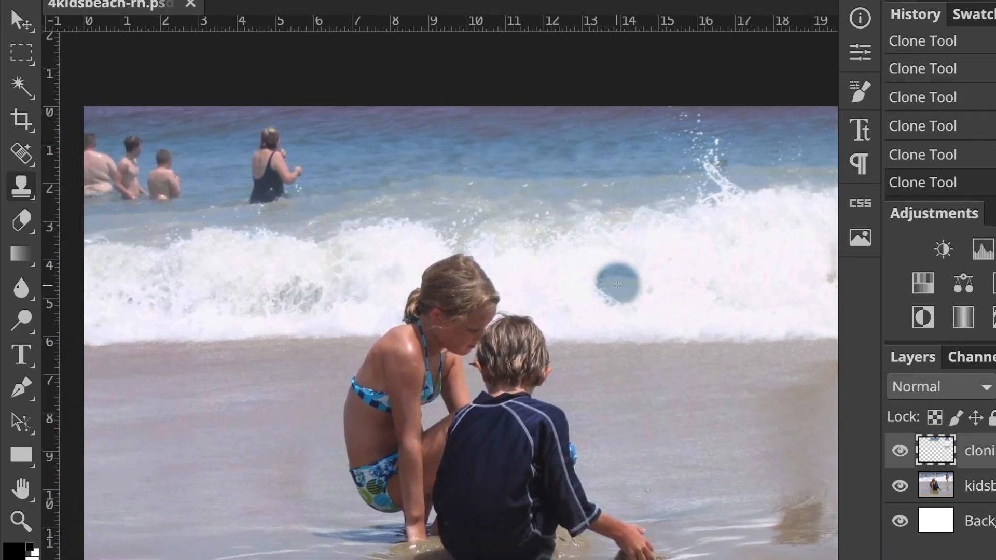
{"action": "left_click", "coordinate": [617, 284], "text": "alt"}
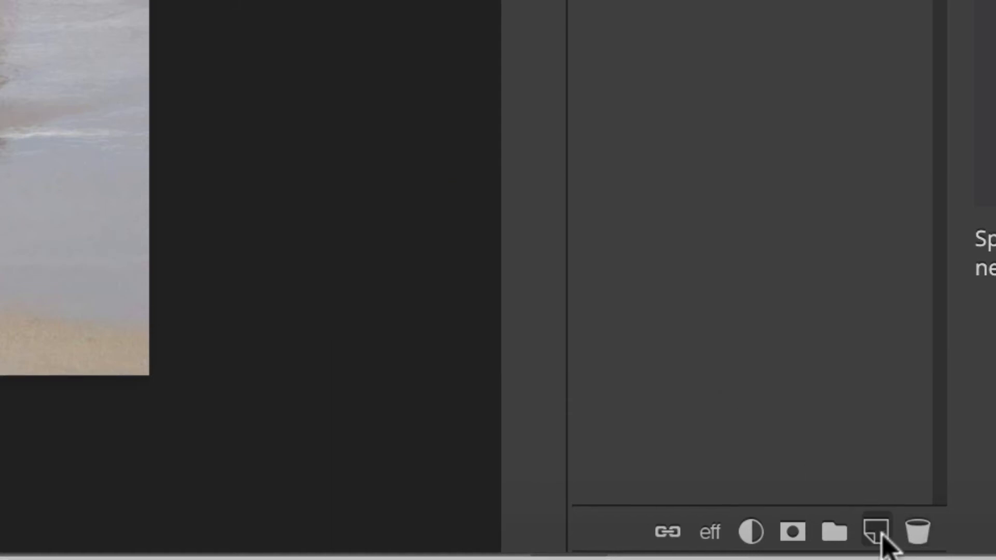
In 5kidsBeach_homa.psd, add a new layer above Background and name it "cloning"
{"action": "left_click", "coordinate": [876, 531]}
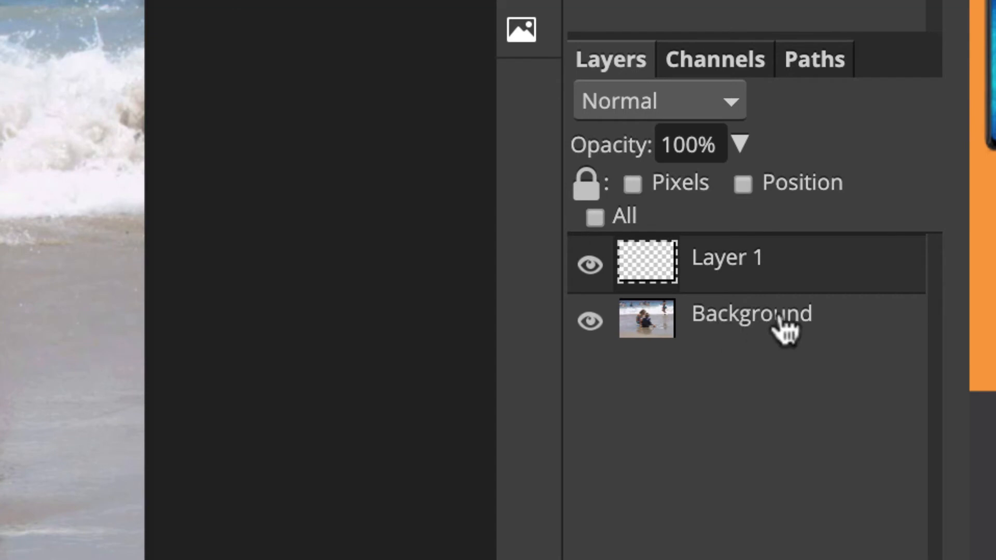
{"action": "double_click", "coordinate": [734, 270]}
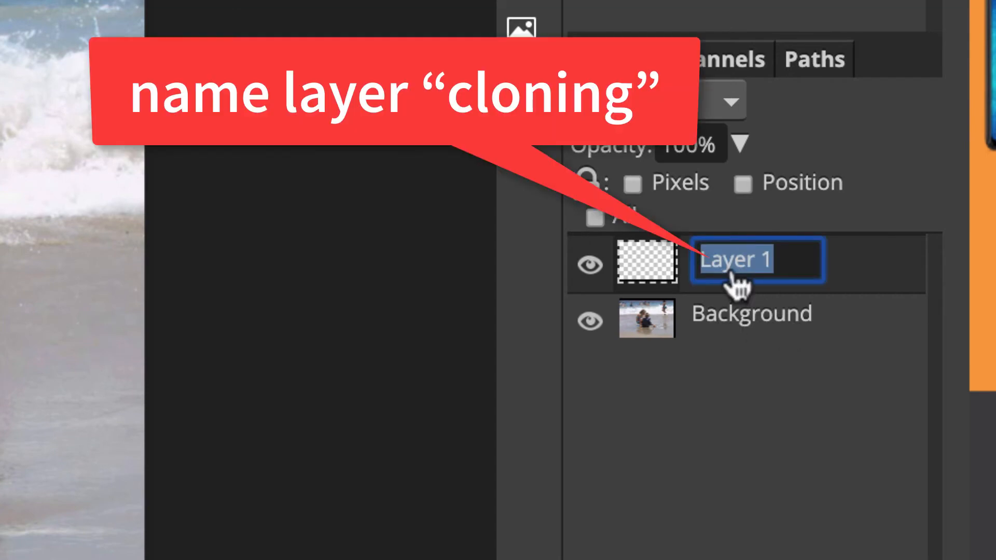
{"action": "type", "text": "cloning"}
{"action": "key", "text": "Return"}
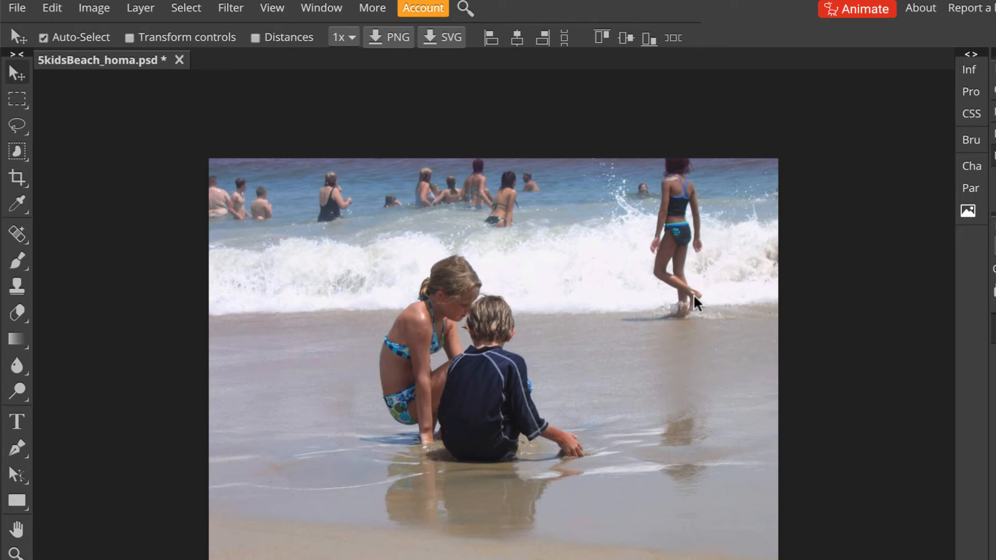
Try smaller and larger Clone Tool brush sizes over the surf beside the walking girl, ending at 125 px
{"action": "key", "text": "ctrl+plus"}
{"action": "key", "text": "ctrl+plus"}
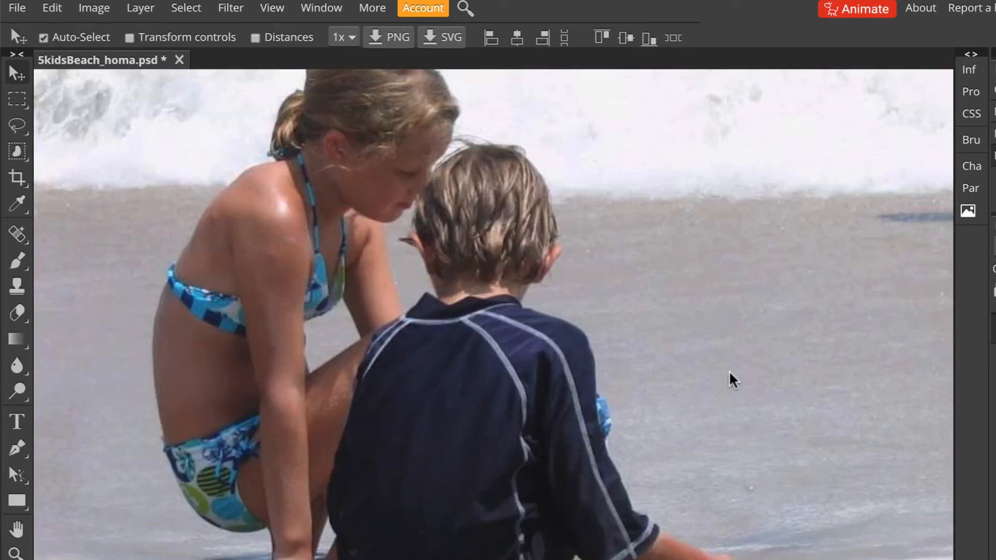
{"action": "left_click_drag", "start_coordinate": [746, 349], "coordinate": [242, 456]}
{"action": "left_click_drag", "start_coordinate": [648, 324], "coordinate": [669, 495]}
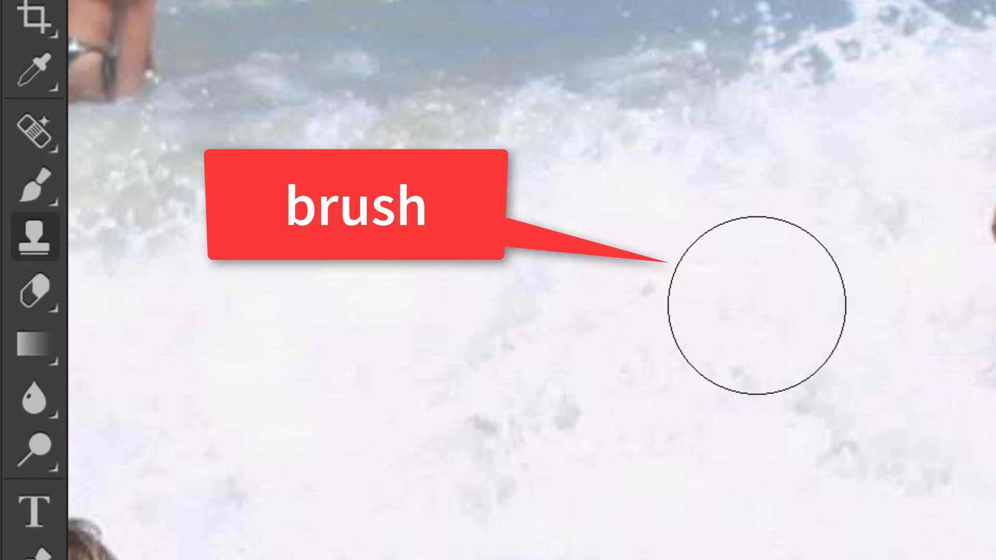
{"action": "key", "text": "bracketleft"}
{"action": "key", "text": "bracketleft"}
{"action": "key", "text": "bracketleft"}
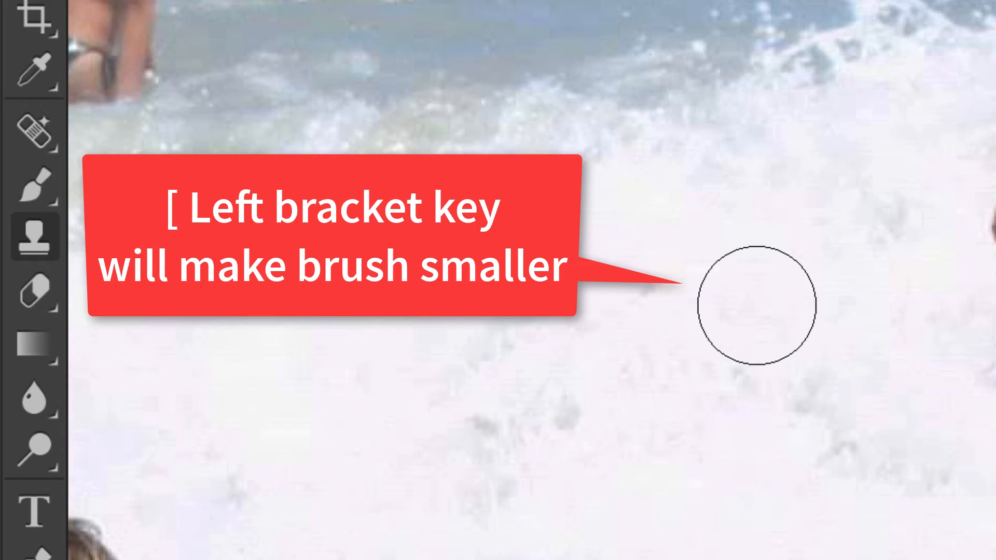
{"action": "key", "text": "bracketleft"}
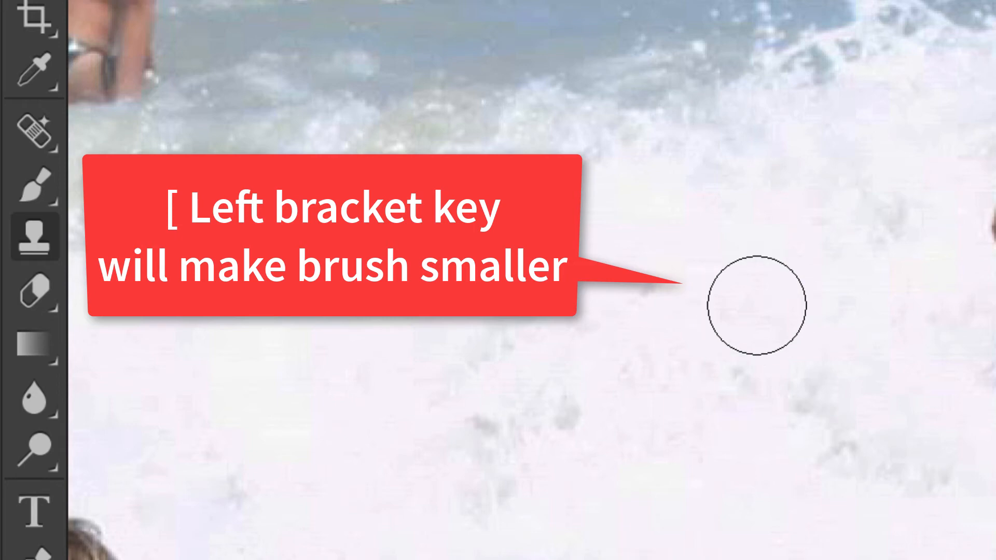
{"action": "key", "text": "bracketright"}
{"action": "key", "text": "bracketright"}
{"action": "key", "text": "bracketright"}
{"action": "key", "text": "bracketright"}
{"action": "key", "text": "bracketright"}
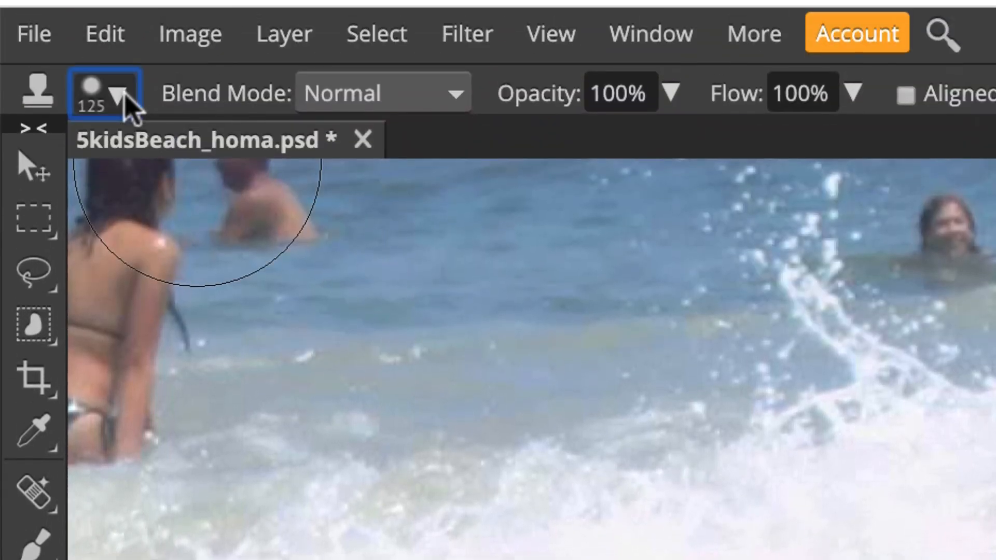
Set the Clone Tool brush's hardness to 70%
{"action": "left_click", "coordinate": [118, 93]}
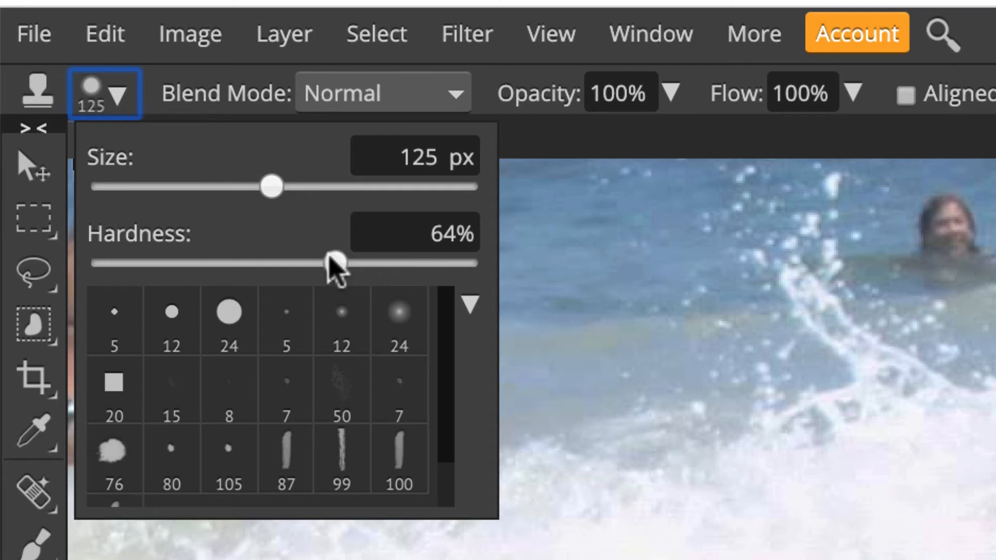
{"action": "left_click_drag", "start_coordinate": [328, 256], "coordinate": [354, 244]}
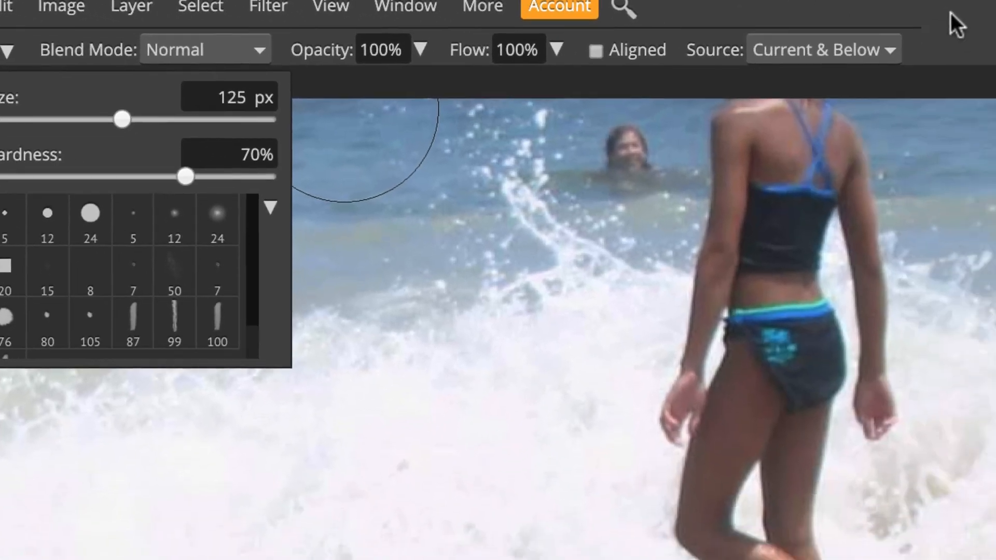
{"action": "left_click", "coordinate": [912, 18]}
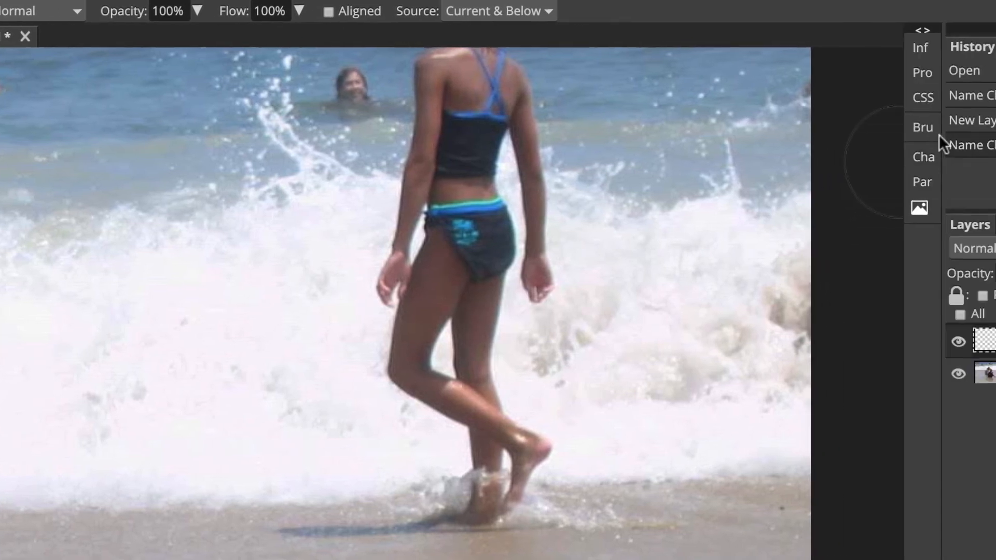
Review the brush settings and check that the Clone Tool's source is Current & Below
{"action": "left_click", "coordinate": [923, 126]}
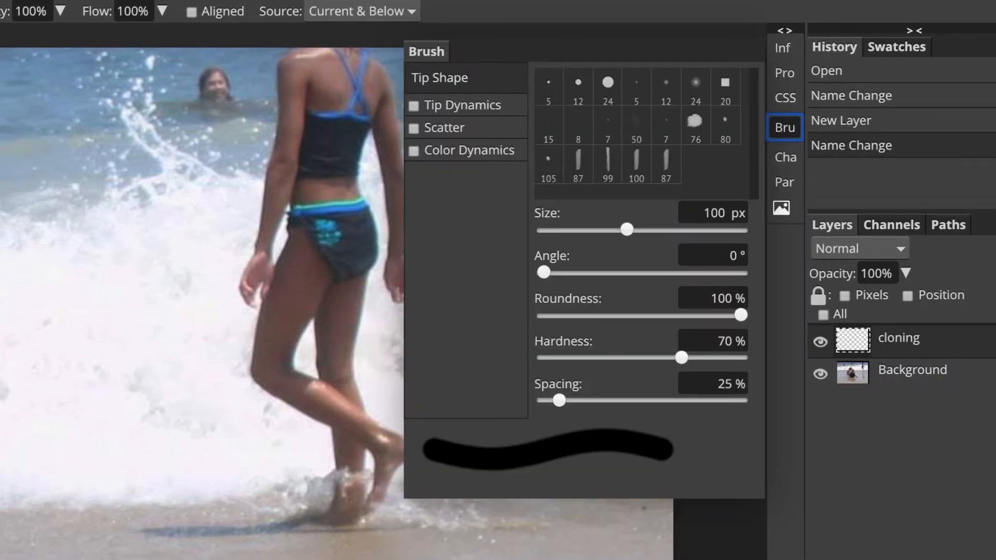
{"action": "left_click", "coordinate": [786, 128]}
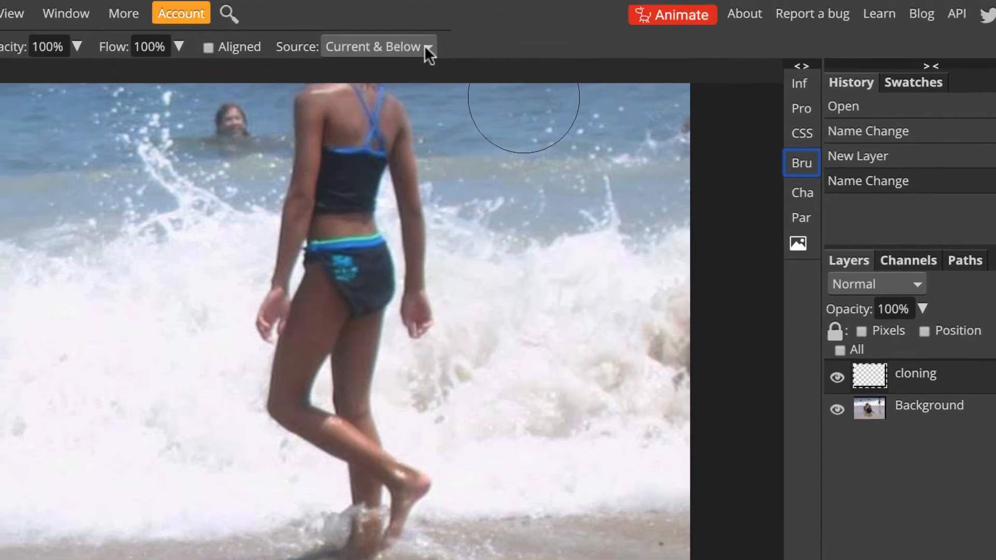
{"action": "left_click", "coordinate": [410, 11]}
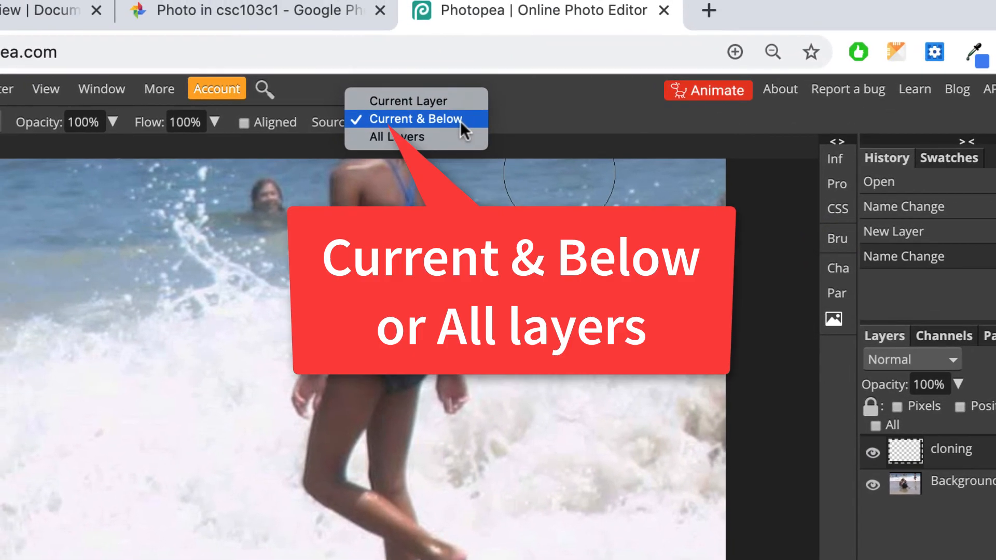
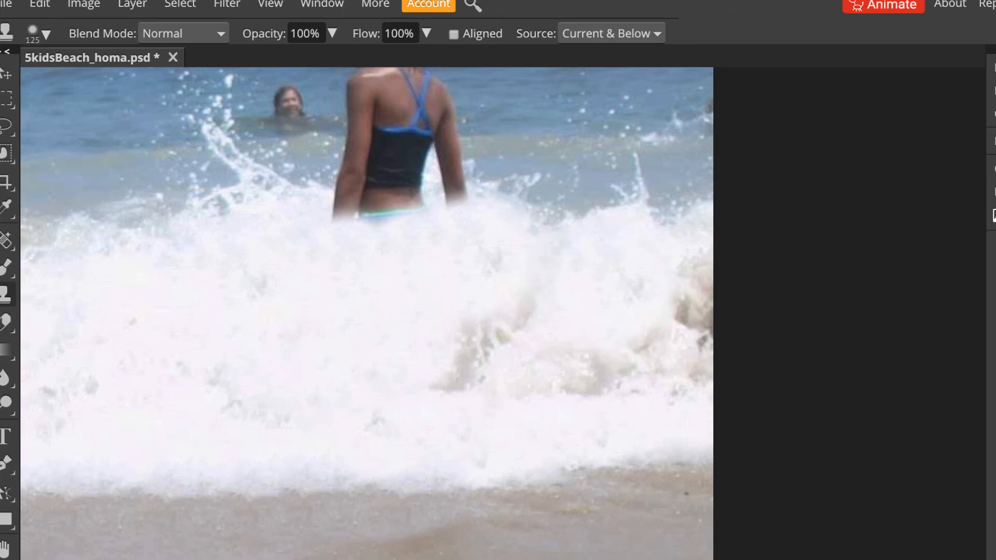
Sample the wave crest beside the walking girl and clone it over her lower back and right arm
{"action": "scroll", "coordinate": [367, 314], "scroll_direction": "up", "scroll_amount": 1}
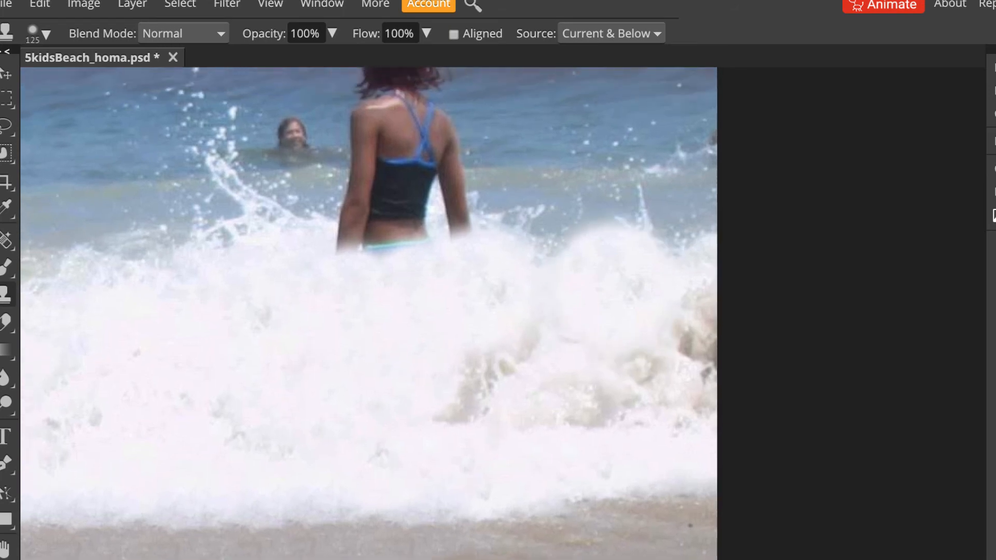
{"action": "scroll", "coordinate": [612, 280], "scroll_direction": "up", "scroll_amount": 4}
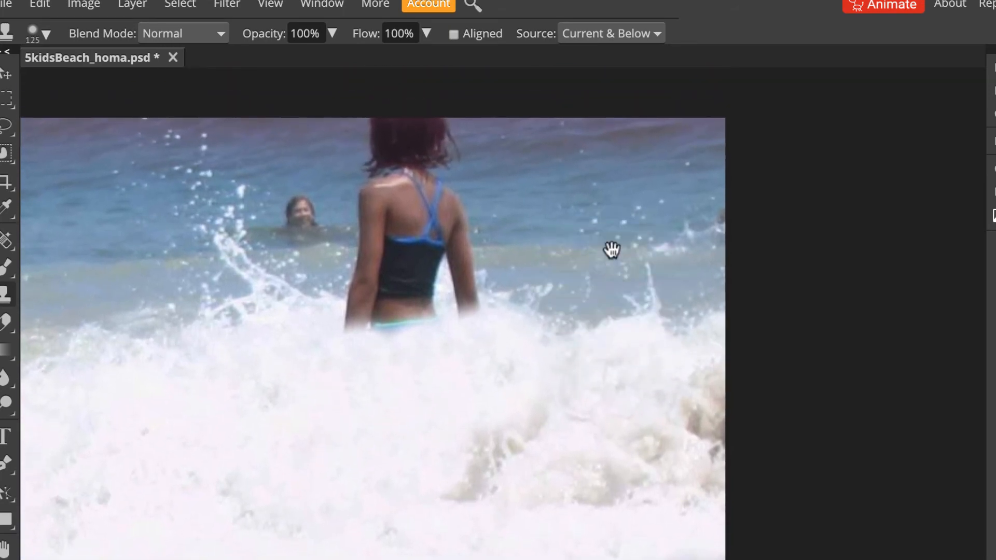
{"action": "scroll", "coordinate": [611, 249], "scroll_direction": "up", "scroll_amount": 3}
{"action": "left_click_drag", "start_coordinate": [627, 231], "coordinate": [711, 173]}
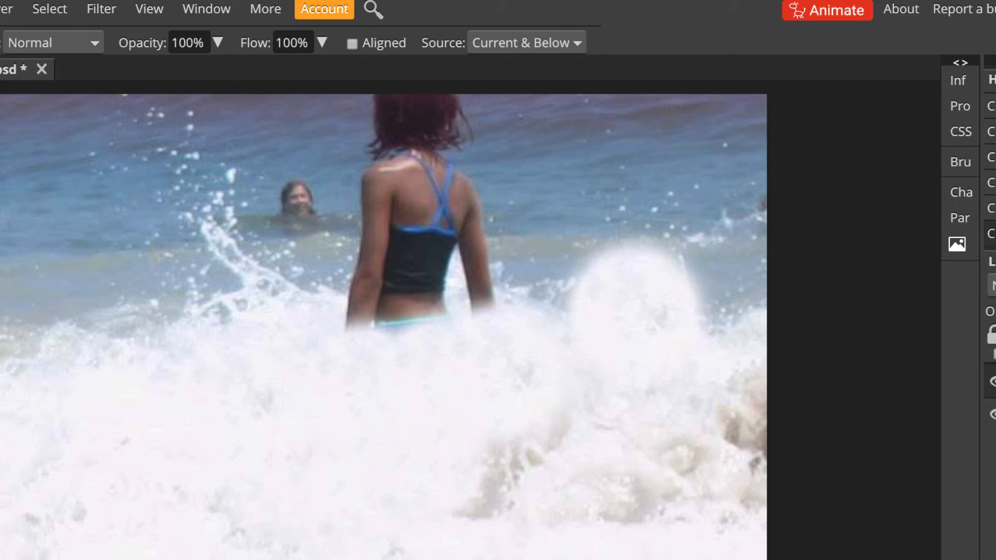
{"action": "key", "text": "alt"}
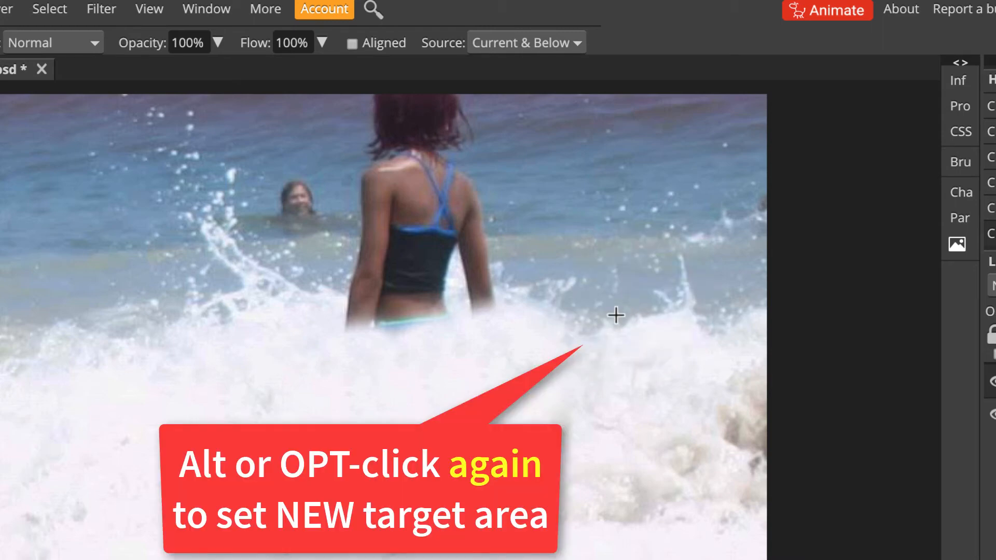
{"action": "left_click", "coordinate": [615, 315], "text": "alt"}
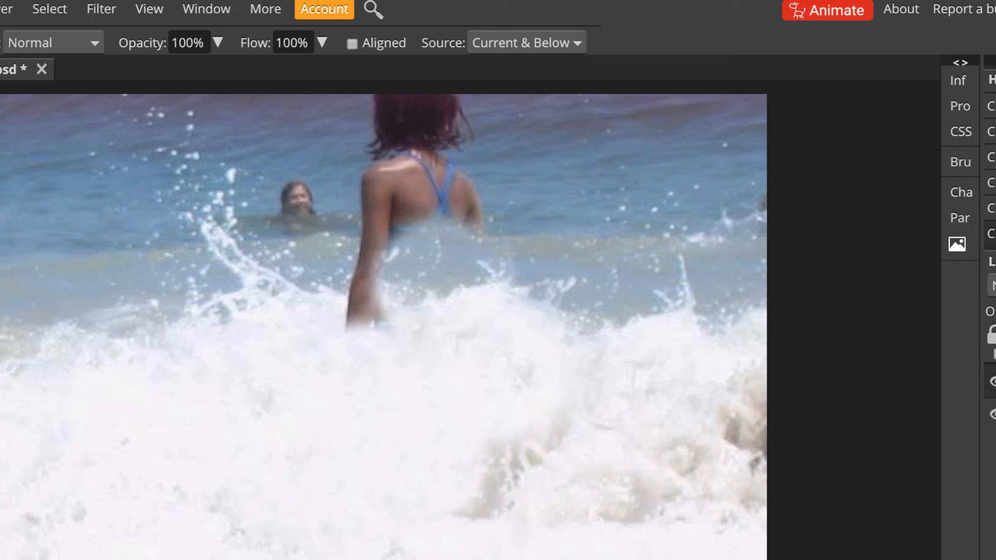
Try cloning the sampled wave crest over the surf and splash left of the girl, undoing the strokes
{"action": "mouse_move", "coordinate": [441, 283]}
{"action": "left_mouse_down"}
{"action": "mouse_move", "coordinate": [301, 353]}
{"action": "mouse_move", "coordinate": [212, 363]}
{"action": "left_mouse_up"}
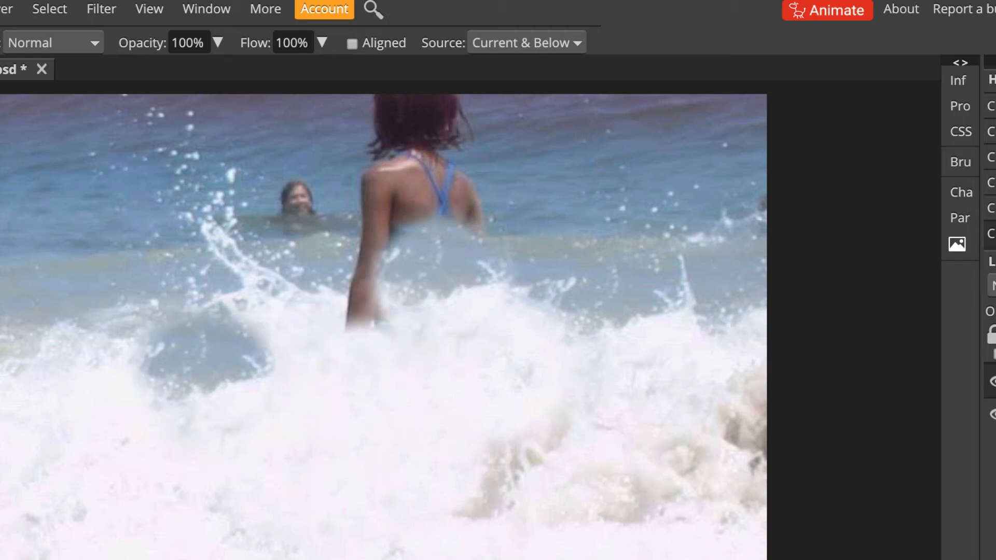
{"action": "key", "text": "ctrl+z"}
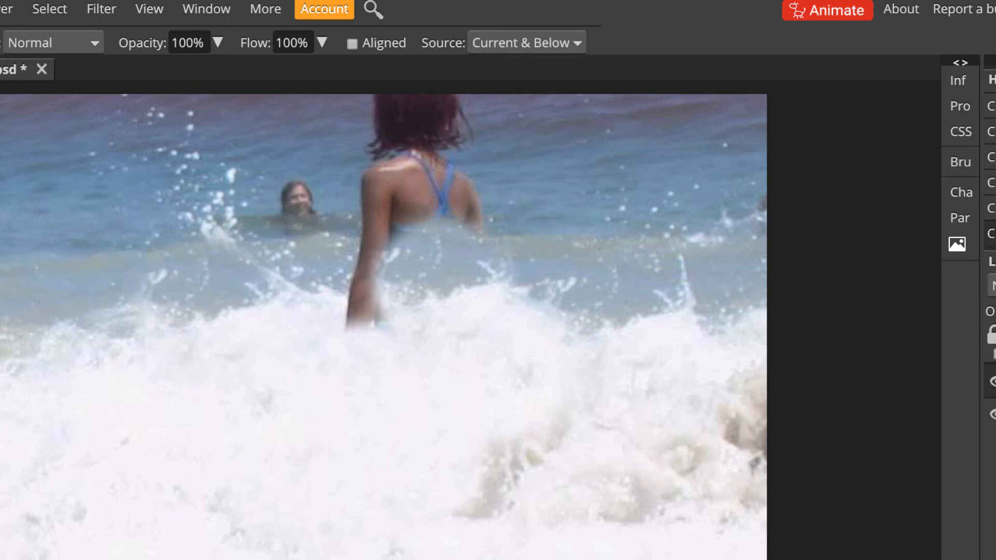
{"action": "mouse_move", "coordinate": [206, 309]}
{"action": "left_mouse_down"}
{"action": "mouse_move", "coordinate": [394, 280]}
{"action": "mouse_move", "coordinate": [363, 306]}
{"action": "mouse_move", "coordinate": [400, 249]}
{"action": "left_mouse_up"}
{"action": "key", "text": "ctrl+z"}
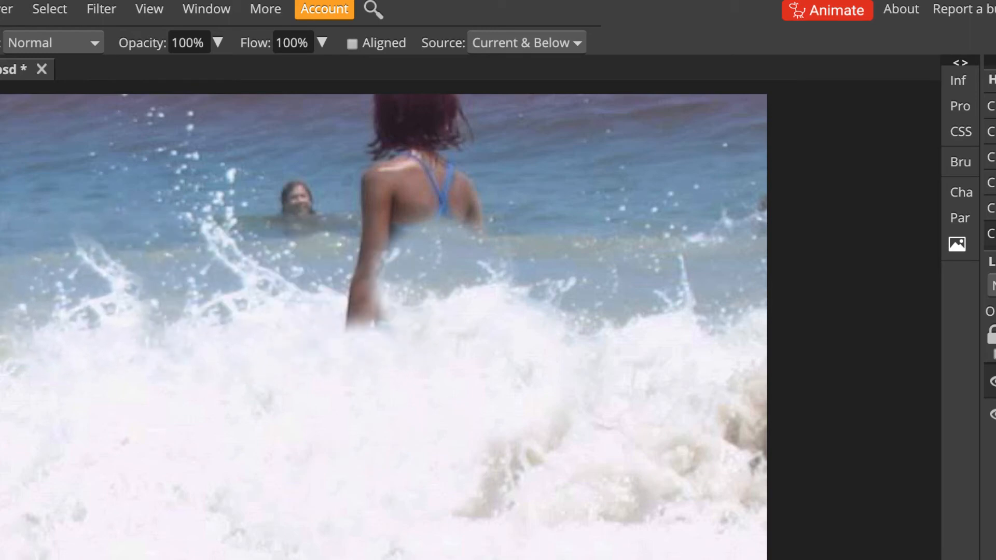
Sample the calmer wave edge left of the splash and clone it over the girl's remaining arm and lower back
{"action": "left_click", "coordinate": [77, 326], "text": "alt"}
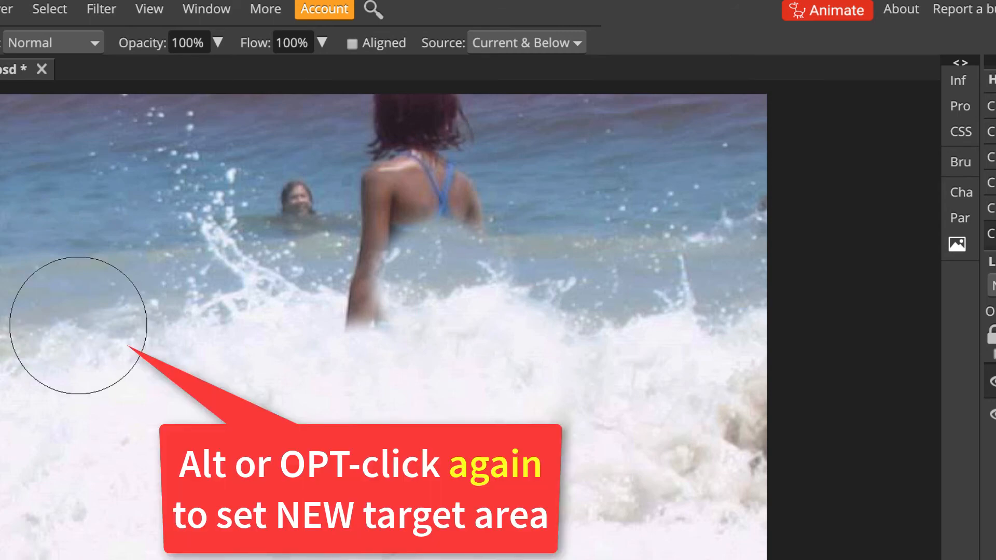
{"action": "key", "text": "ctrl+shift+z"}
{"action": "key", "text": "ctrl+shift+z"}
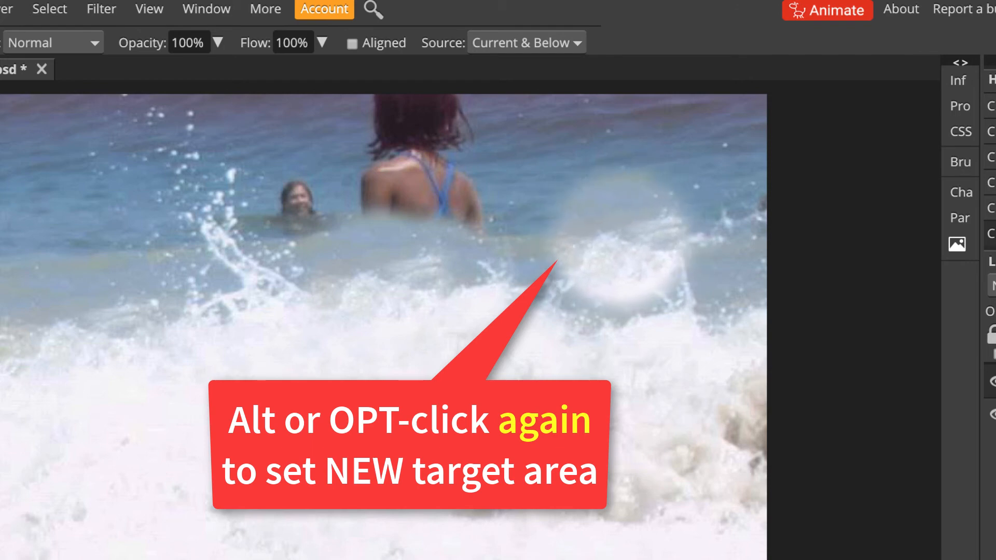
Try cloning the speckled water from right of the girl over the edge of her shoulder, undoing the strokes
{"action": "left_click", "coordinate": [620, 240], "text": "alt"}
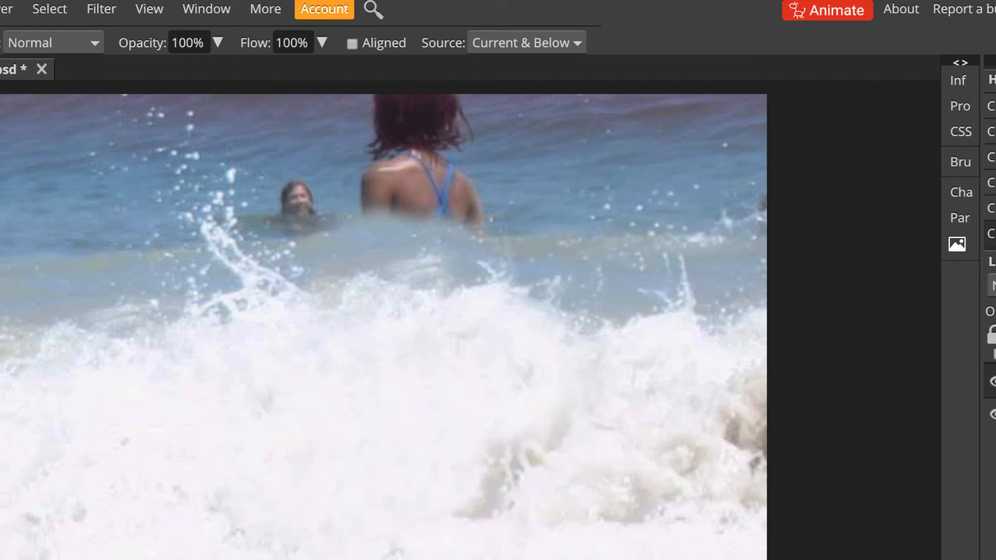
{"action": "key", "text": "ctrl+z"}
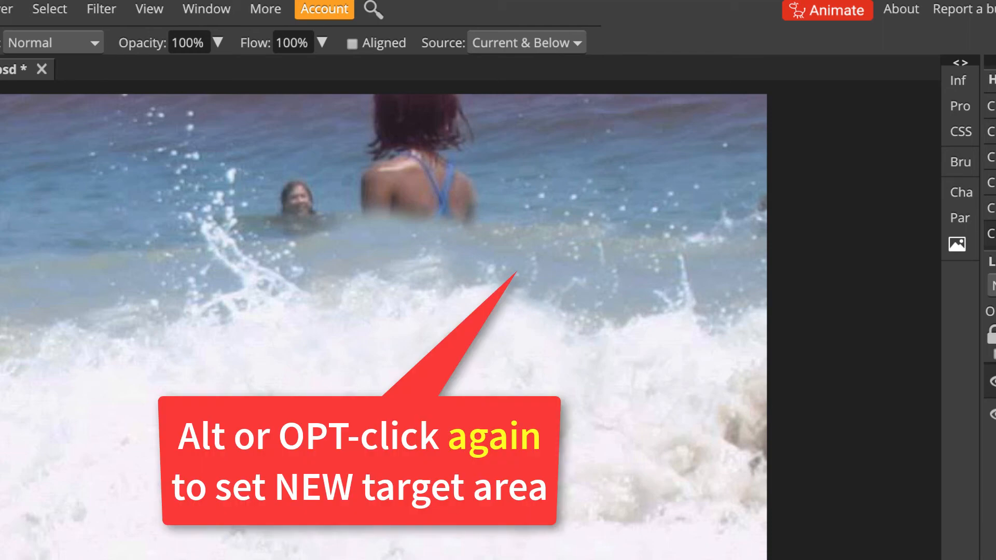
{"action": "key", "text": "ctrl+z"}
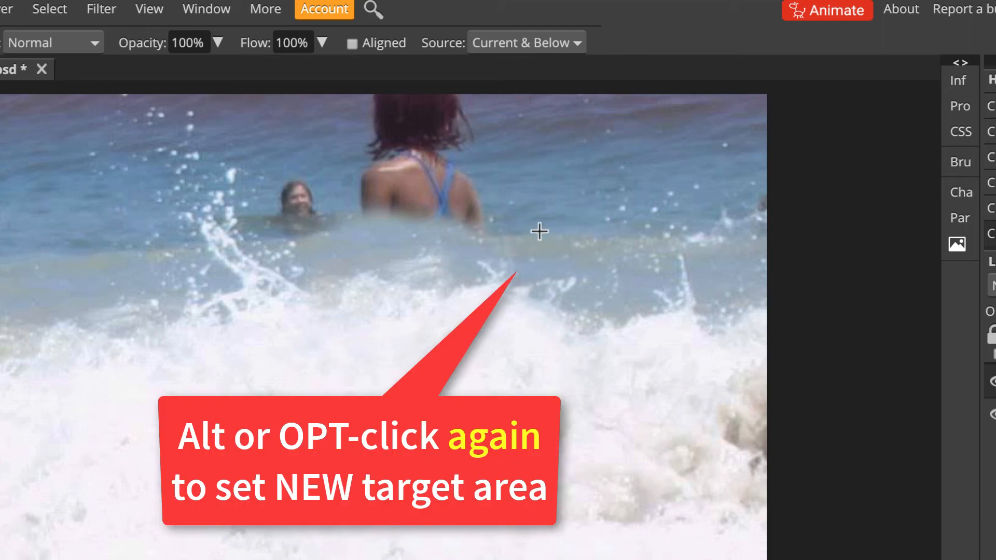
Sample open water beside the girl's shoulder and clone it over the nearby swimmer and her back, shoulders and hair
{"action": "left_click", "coordinate": [539, 231], "text": "alt"}
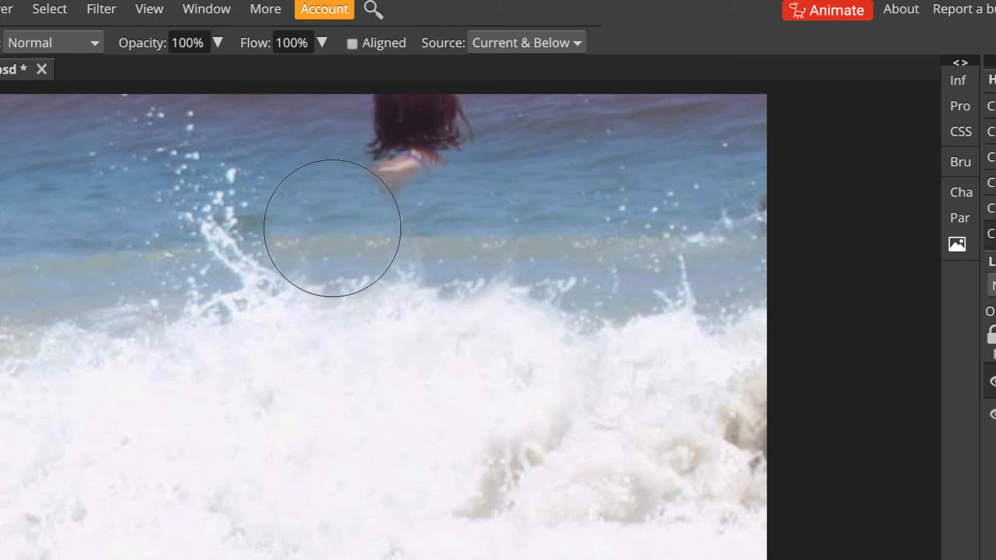
{"action": "left_click", "coordinate": [506, 162]}
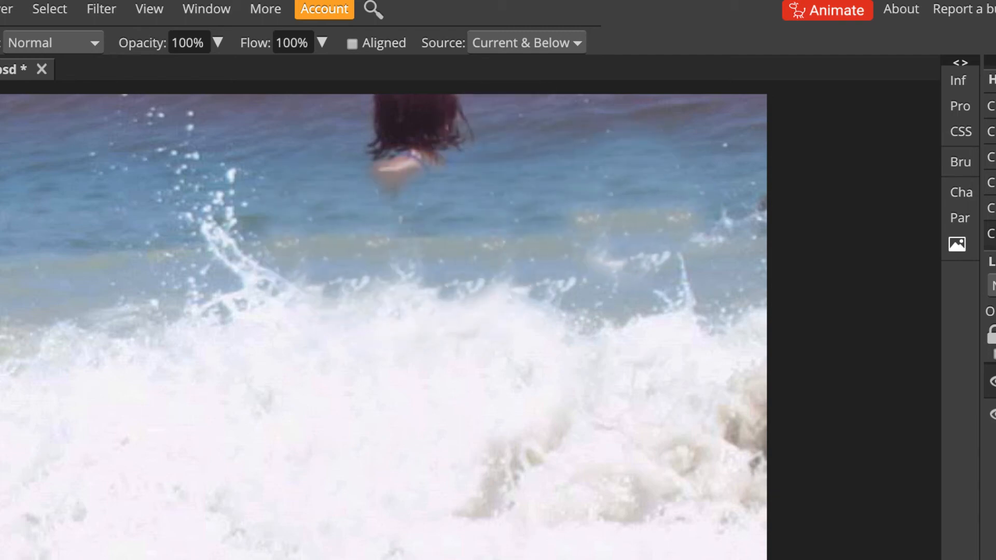
{"action": "scroll", "coordinate": [634, 208], "scroll_direction": "up", "scroll_amount": 1}
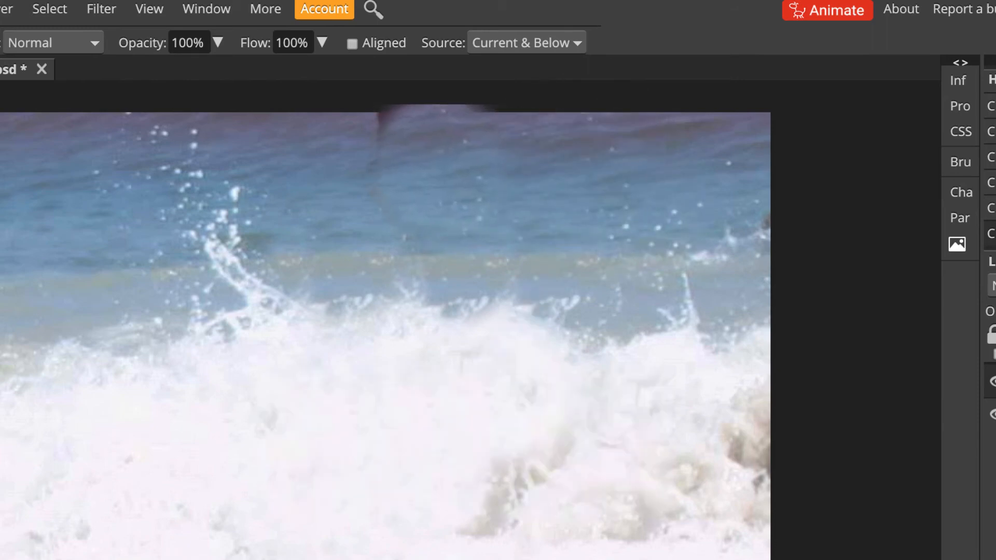
{"action": "left_click", "coordinate": [438, 163]}
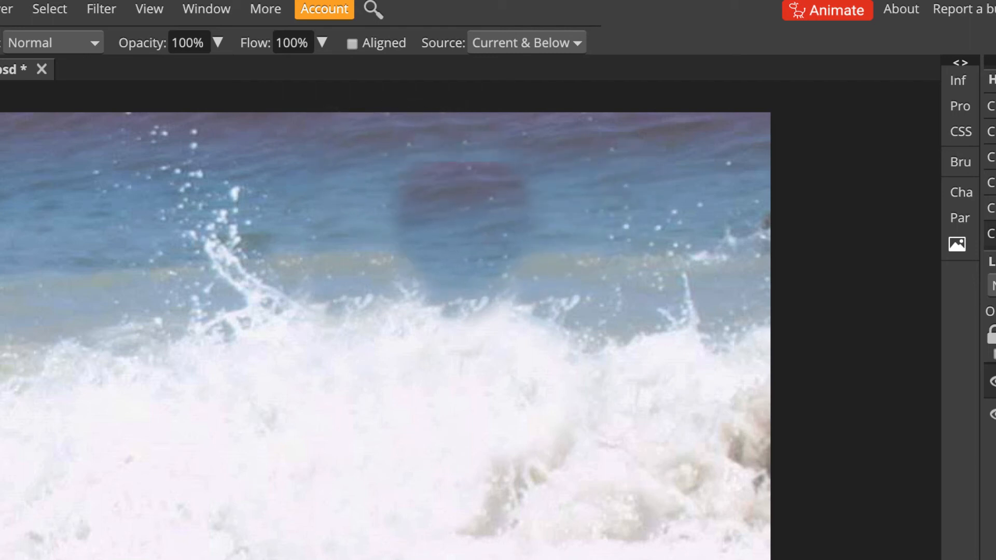
{"action": "left_click", "coordinate": [391, 195], "text": "alt"}
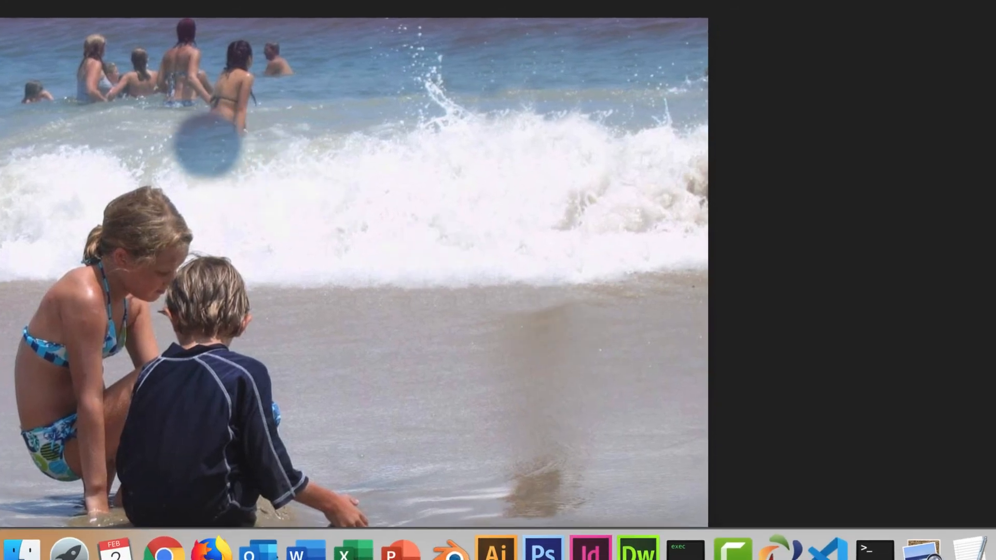
Clone water from right of the background bathers over the dark-haired woman's body and the red-haired woman's lower body
{"action": "key", "text": "super+plus"}
{"action": "left_click_drag", "start_coordinate": [860, 134], "coordinate": [929, 137]}
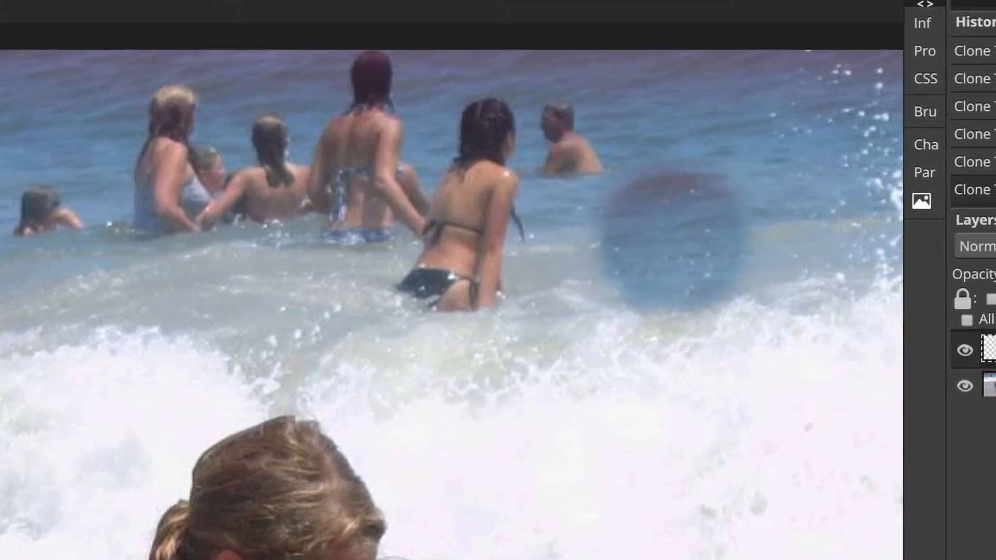
{"action": "left_click", "coordinate": [653, 239], "text": "alt"}
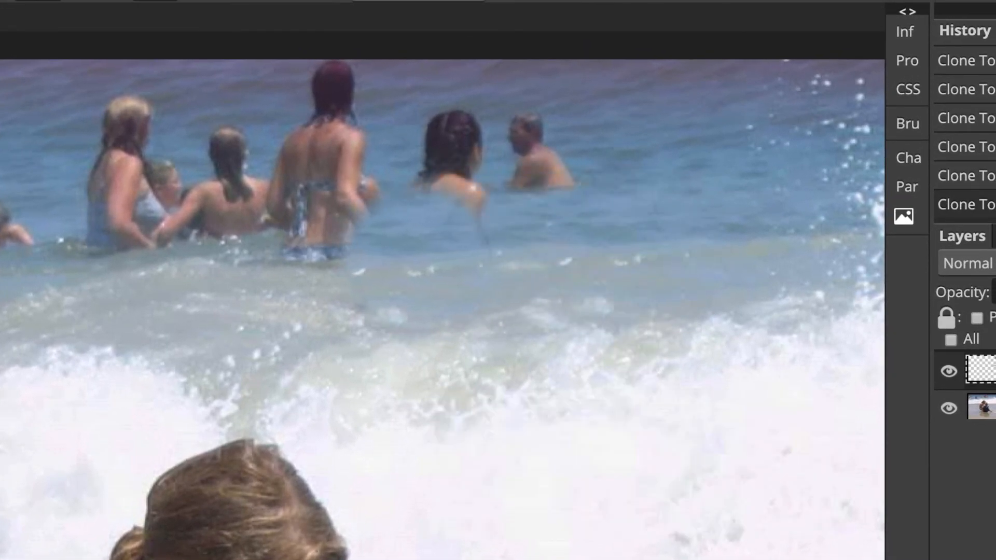
{"action": "left_click", "coordinate": [442, 261]}
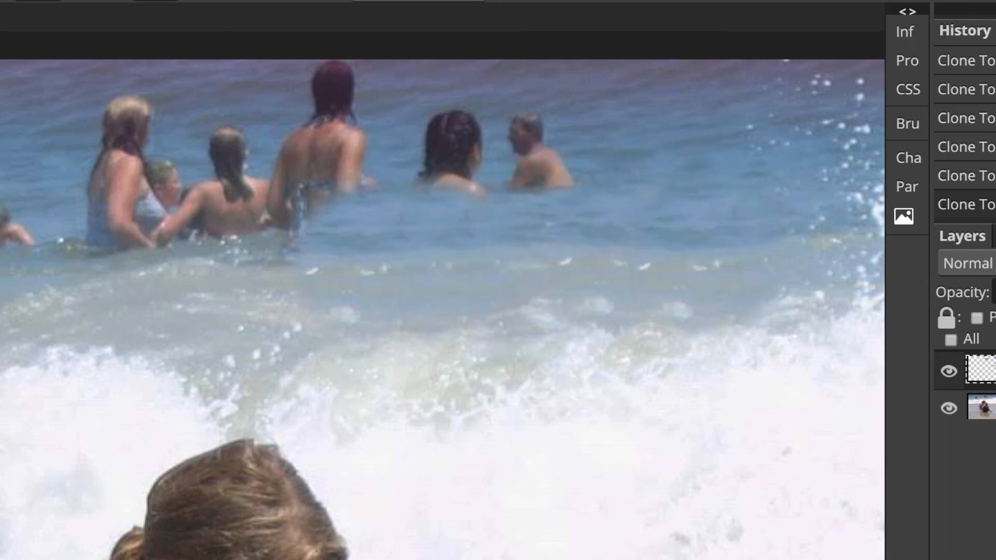
Sample the upper open water and clone it over the dark-haired woman's head and the man beside her
{"action": "left_click", "coordinate": [685, 151], "text": "alt"}
{"action": "mouse_move", "coordinate": [459, 171]}
{"action": "left_mouse_down"}
{"action": "mouse_move", "coordinate": [430, 176]}
{"action": "mouse_move", "coordinate": [435, 158]}
{"action": "mouse_move", "coordinate": [415, 171]}
{"action": "mouse_move", "coordinate": [495, 151]}
{"action": "left_mouse_up"}
{"action": "key", "text": "ctrl+z"}
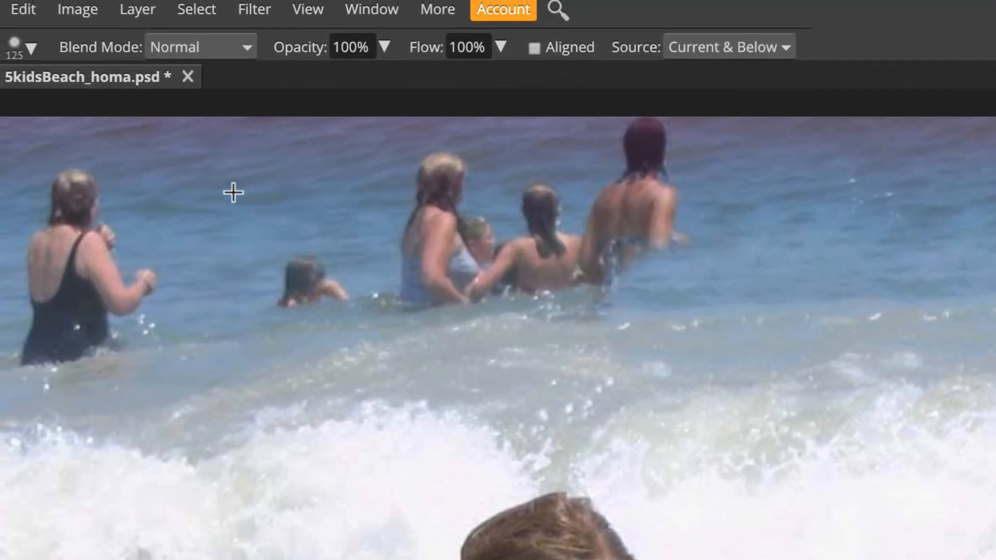
Sample open water above the small swimmer and clone it over the blonde woman, the children beside her and the red-haired woman
{"action": "left_click", "coordinate": [234, 192], "text": "alt"}
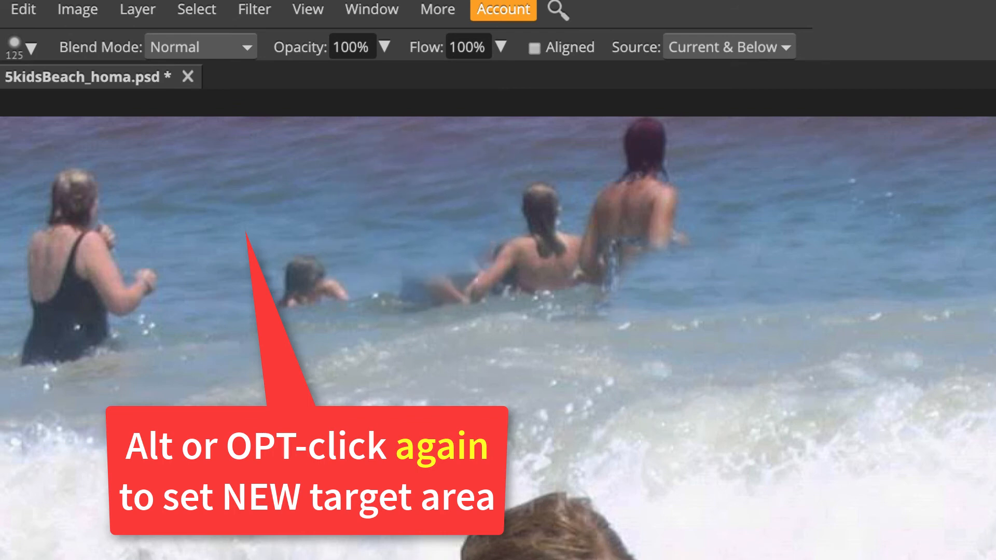
{"action": "left_click_drag", "start_coordinate": [425, 210], "coordinate": [456, 211]}
{"action": "mouse_move", "coordinate": [526, 228]}
{"action": "left_mouse_down"}
{"action": "mouse_move", "coordinate": [539, 249]}
{"action": "mouse_move", "coordinate": [529, 264]}
{"action": "left_mouse_up"}
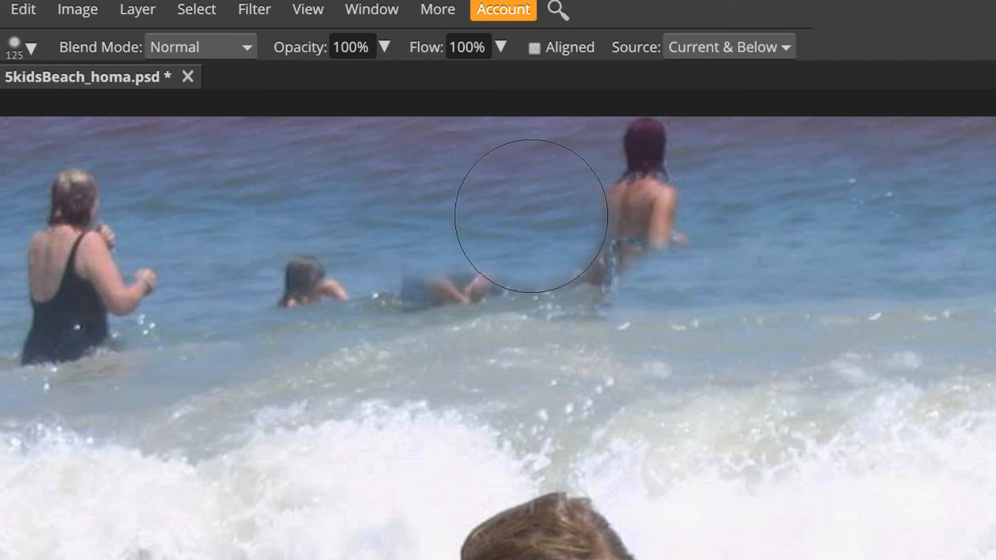
{"action": "left_click_drag", "start_coordinate": [531, 216], "coordinate": [625, 216]}
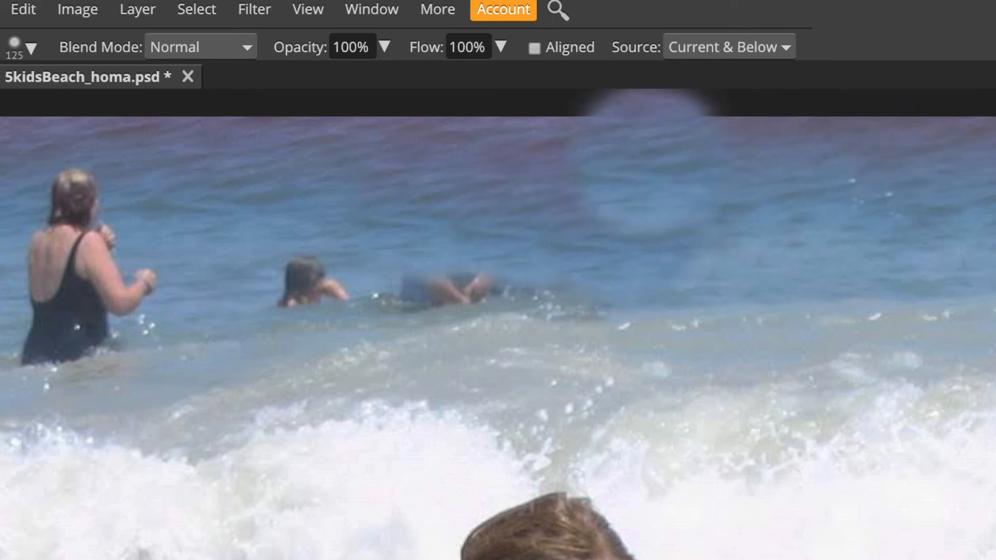
{"action": "left_click", "coordinate": [464, 157], "text": "alt"}
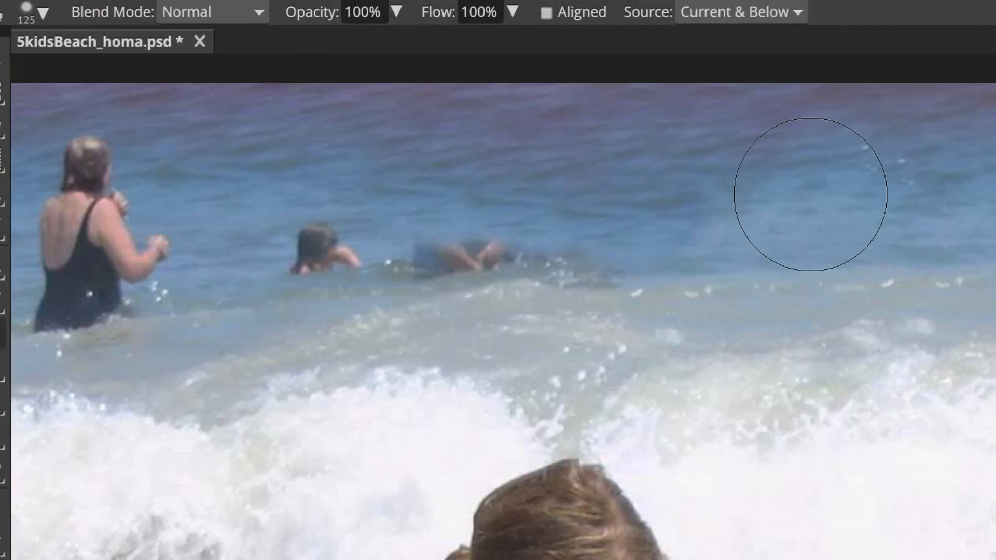
Clone the wave line from farther right over the leftover arms and shadows, undoing the strokes that spill onto the remaining bathers
{"action": "left_click", "coordinate": [725, 277], "text": "alt"}
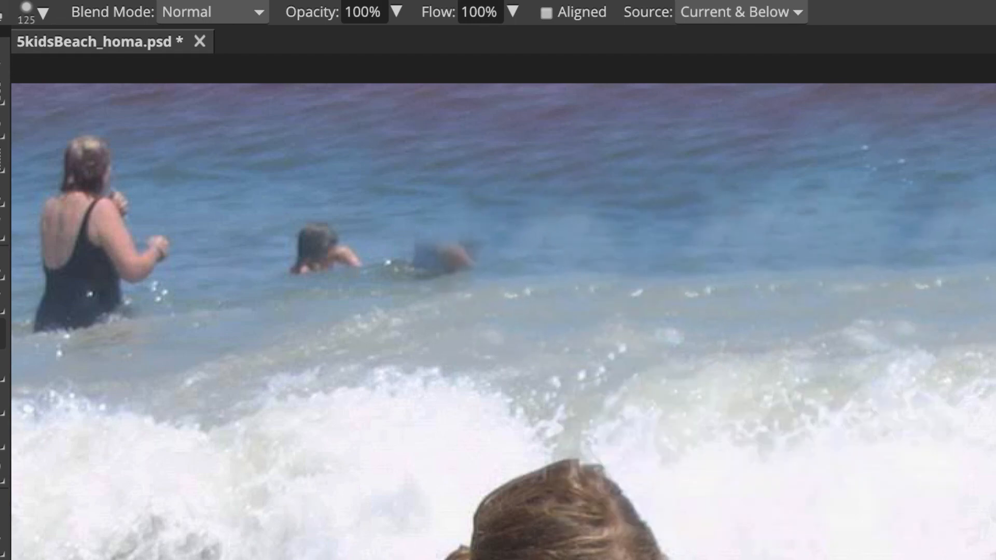
{"action": "left_click", "coordinate": [441, 256]}
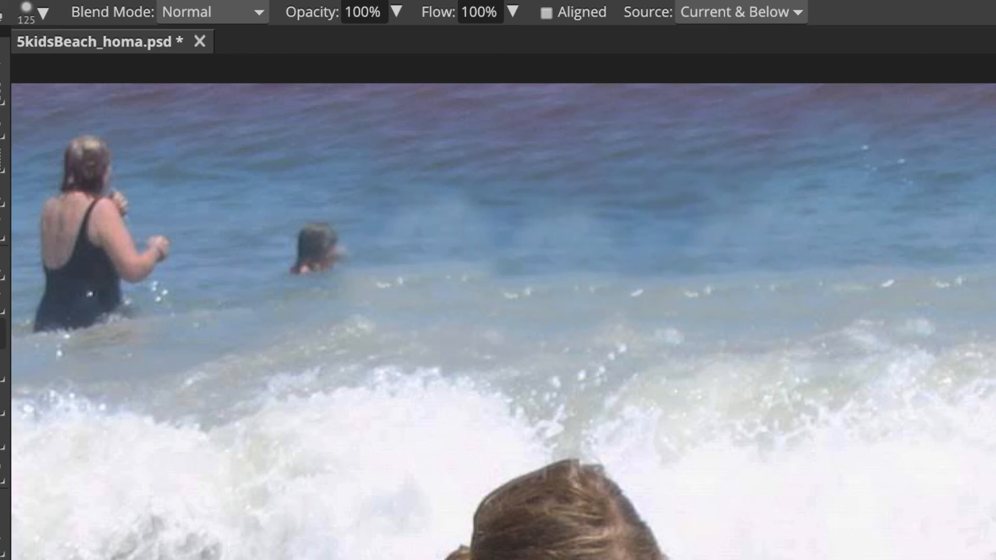
{"action": "key", "text": "ctrl+z"}
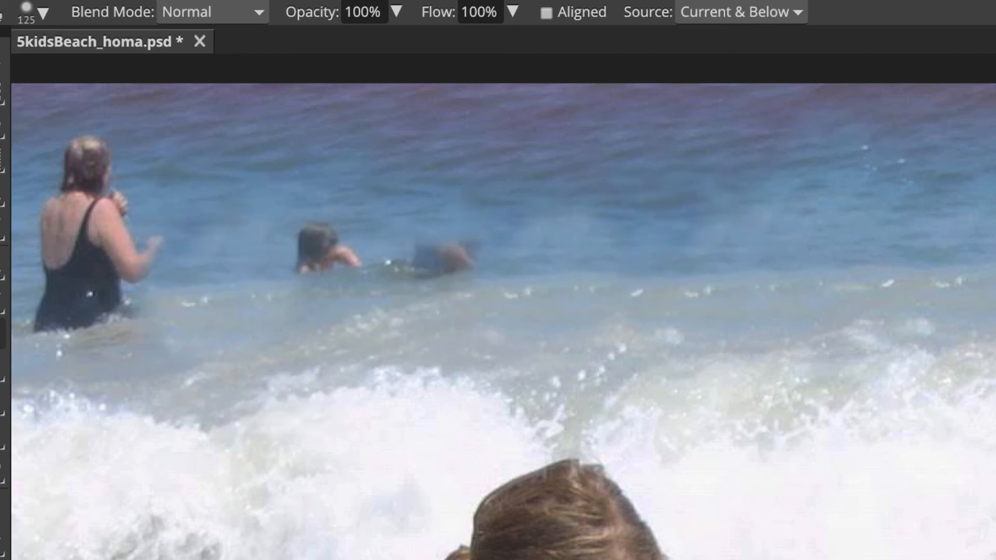
{"action": "key", "text": "ctrl+z"}
Reduce the brush to 70 px and clone water over the small swimmer and the last remnants beside her
{"action": "key", "text": "bracketleft"}
{"action": "key", "text": "bracketleft"}
{"action": "key", "text": "bracketleft"}
{"action": "key", "text": "bracketleft"}
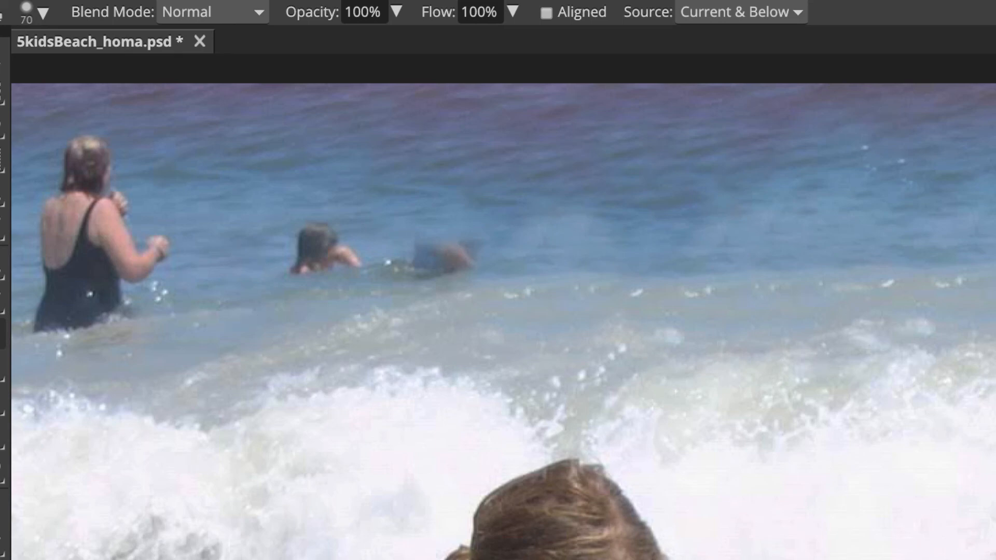
{"action": "left_click_drag", "start_coordinate": [296, 269], "coordinate": [462, 256]}
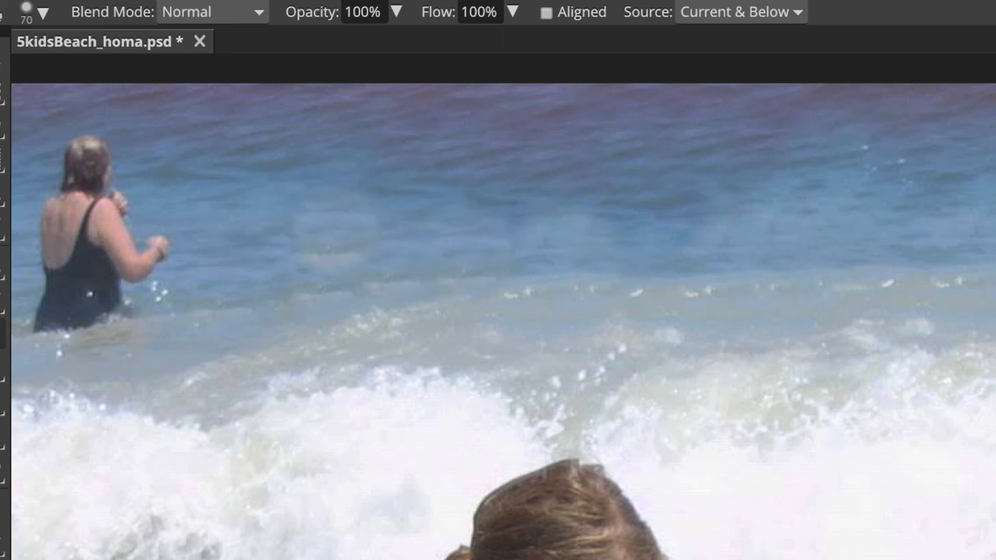
Clone water over the last speck left by the small swimmer and sample the water beside the black-swimsuit woman
{"action": "left_click", "coordinate": [310, 239]}
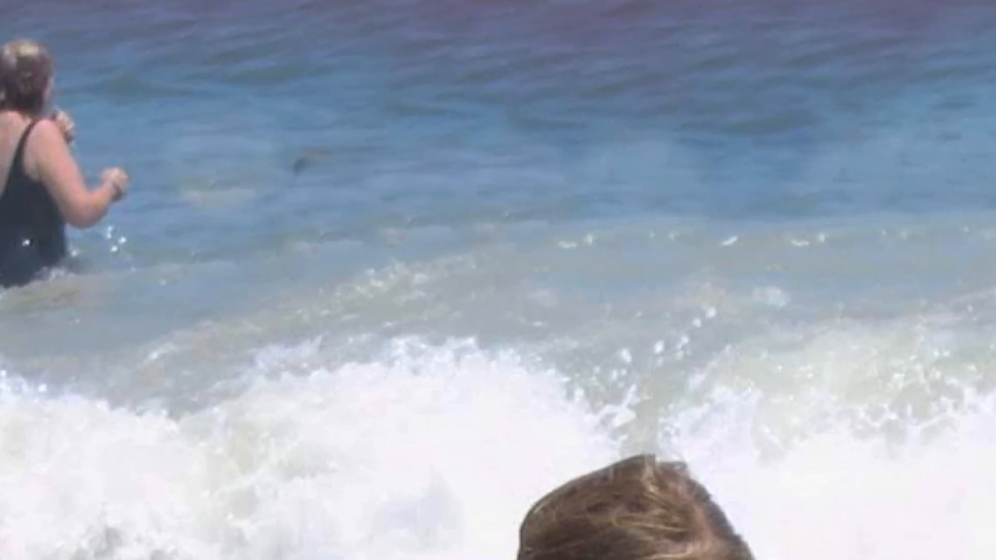
{"action": "left_click", "coordinate": [225, 152], "text": "alt"}
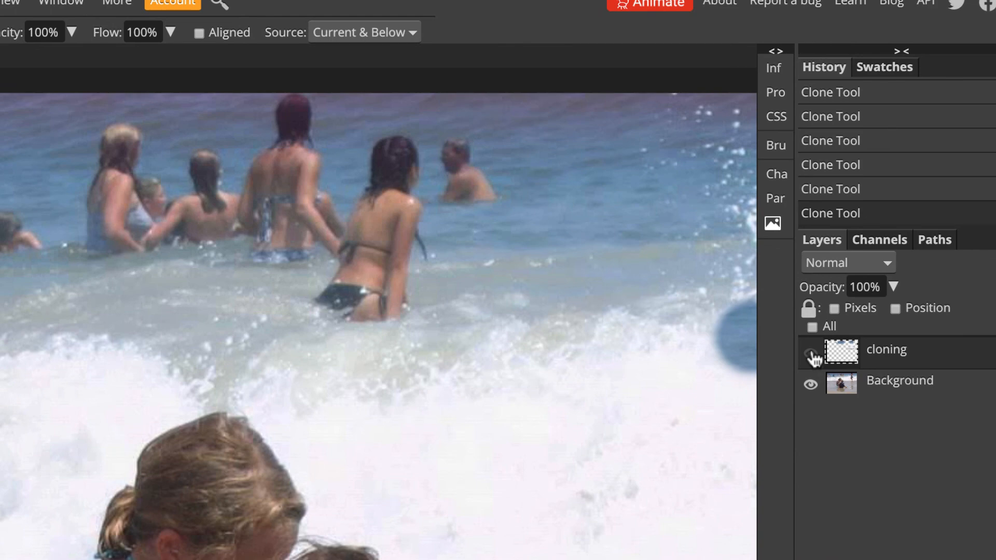
Toggle the cloning layer's visibility off and on to compare the retouched water with the original bathers
{"action": "left_click", "coordinate": [811, 354]}
{"action": "left_click", "coordinate": [811, 354]}
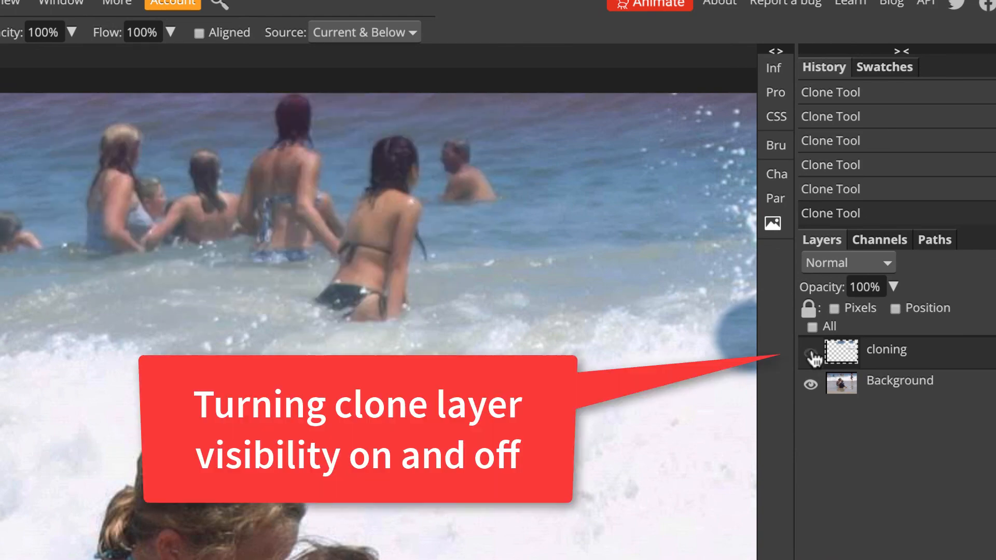
{"action": "left_click", "coordinate": [811, 354]}
{"action": "left_click", "coordinate": [811, 354]}
{"action": "left_click", "coordinate": [811, 354]}
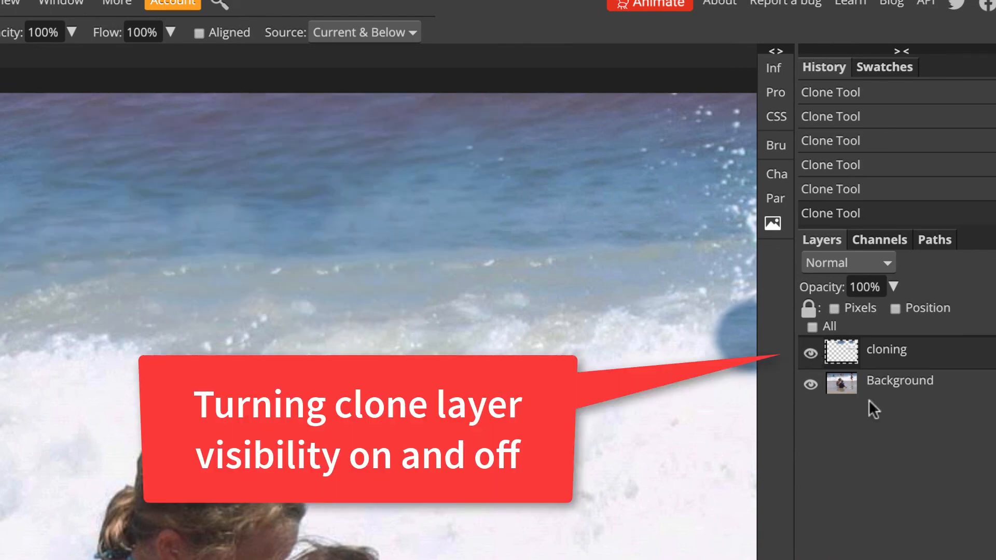
{"action": "left_click", "coordinate": [811, 354]}
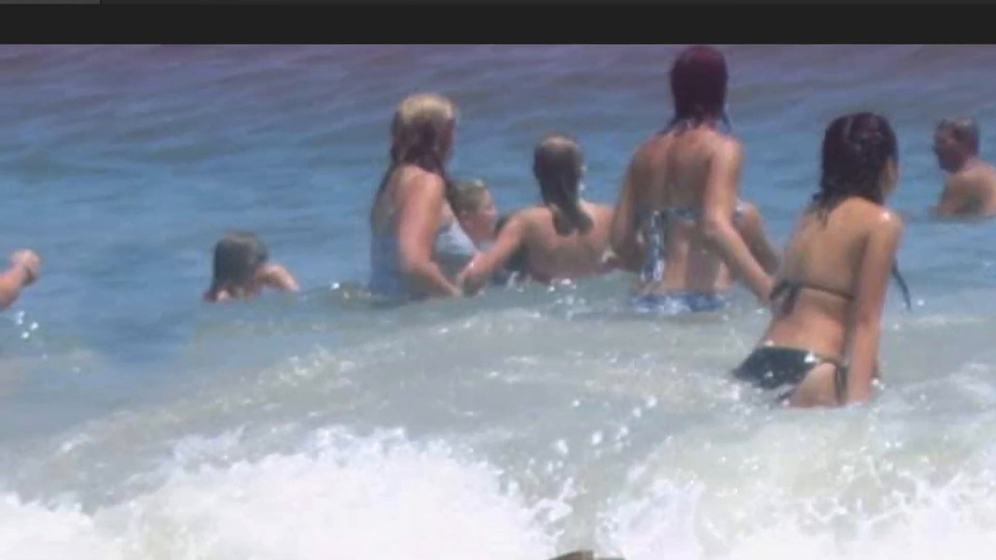
Undo the trial clone stroke over the black-swimsuit woman's waist and step through earlier and later Clone Tool states in the history
{"action": "key", "text": "space"}
{"action": "left_click_drag", "start_coordinate": [134, 312], "coordinate": [783, 304]}
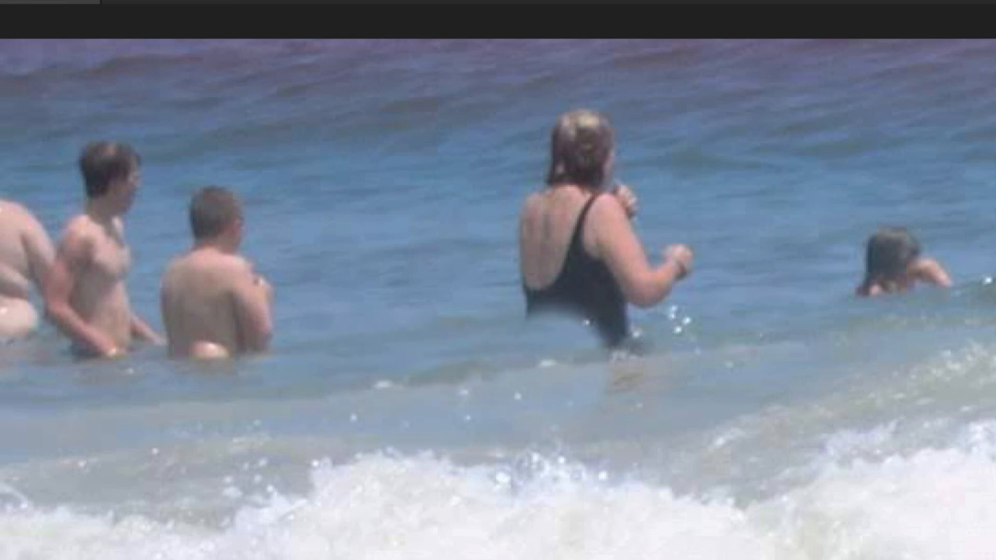
{"action": "key", "text": "ctrl+z"}
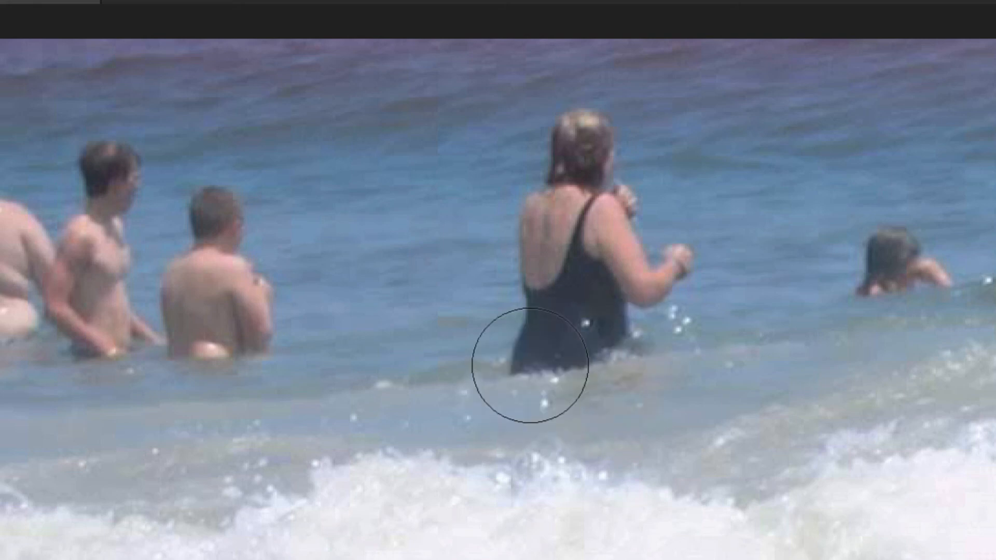
{"action": "key", "text": "ctrl+z"}
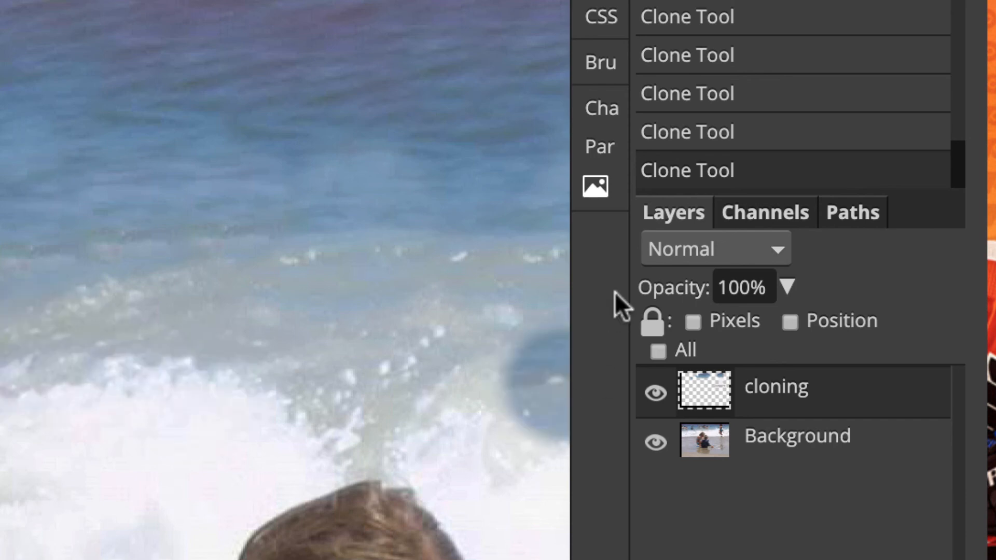
{"action": "left_click", "coordinate": [793, 26]}
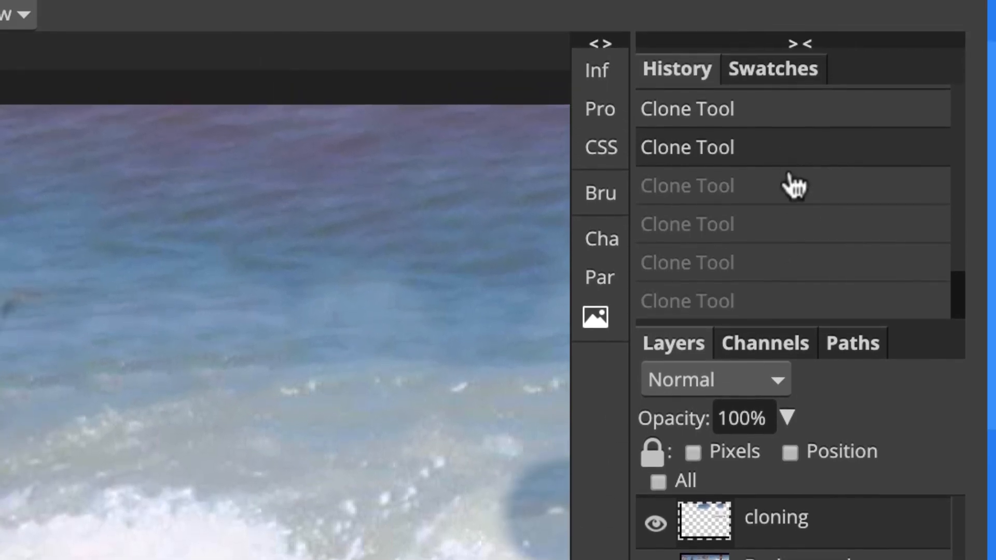
{"action": "left_click", "coordinate": [794, 192]}
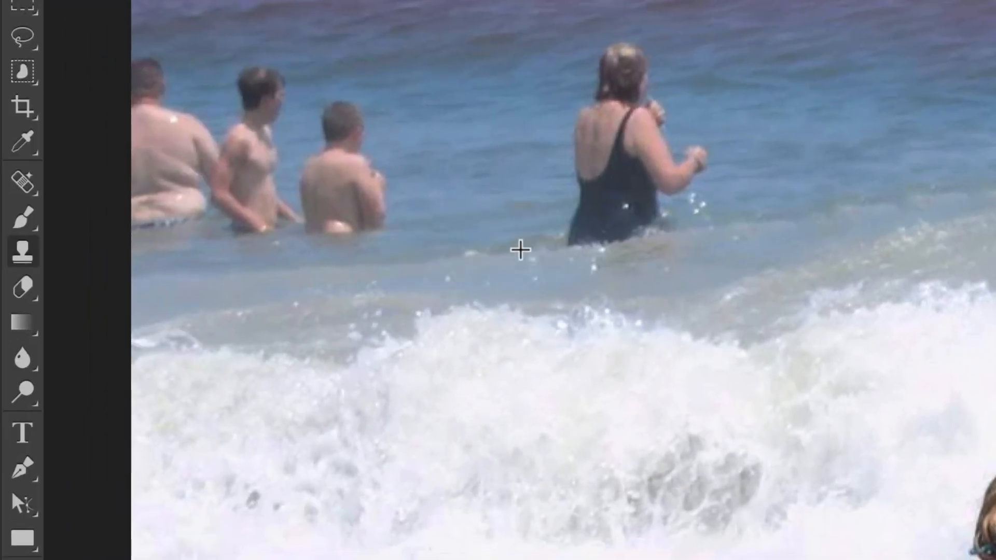
Sample the wave line beside the woman in the black swimsuit and clone it over her hips and waist
{"action": "mouse_move", "coordinate": [520, 250]}
{"action": "left_mouse_down"}
{"action": "mouse_move", "coordinate": [571, 231]}
{"action": "mouse_move", "coordinate": [630, 228]}
{"action": "left_mouse_up"}
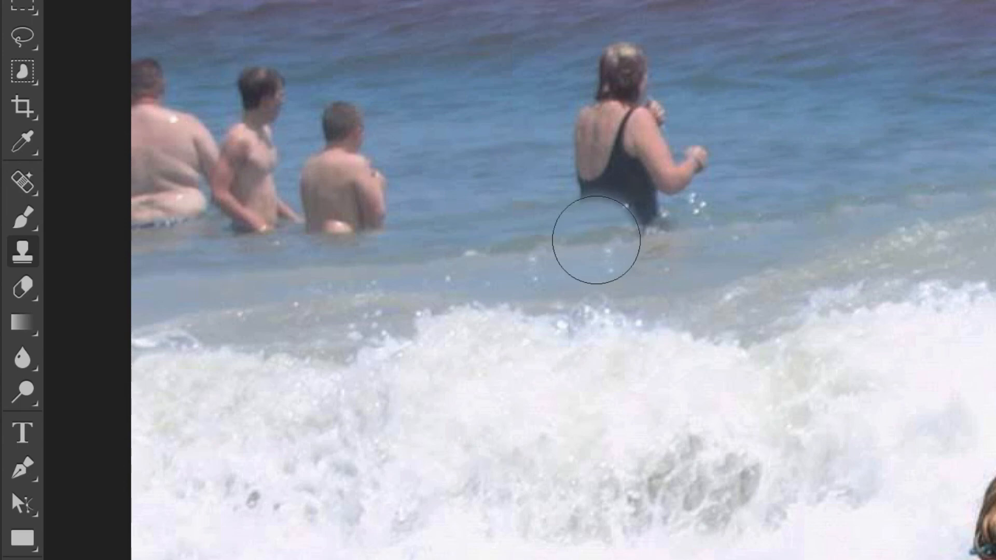
{"action": "left_click", "coordinate": [665, 229]}
{"action": "left_click", "coordinate": [666, 228], "text": "alt"}
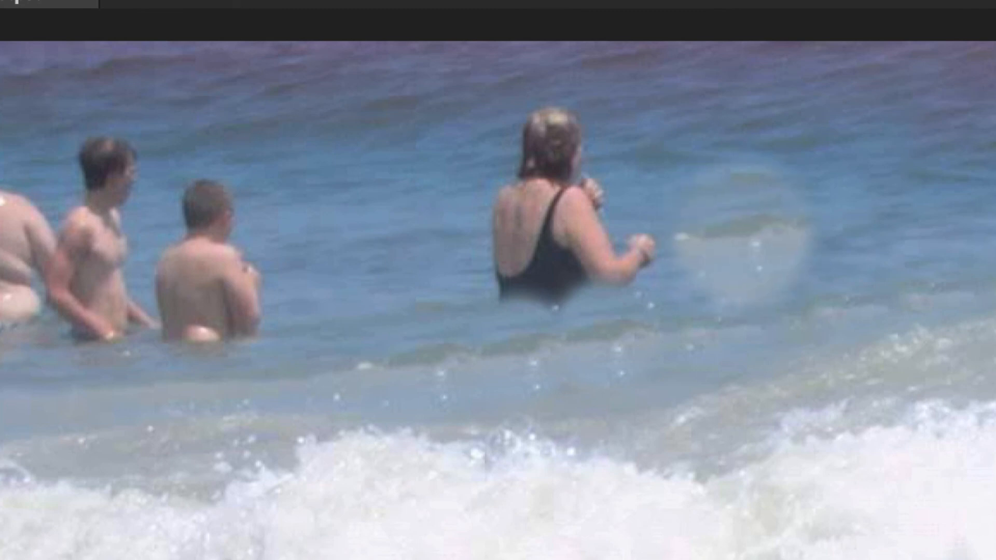
Sample open water beside the woman and clone it over her arms, back and head
{"action": "left_click", "coordinate": [744, 227], "text": "alt"}
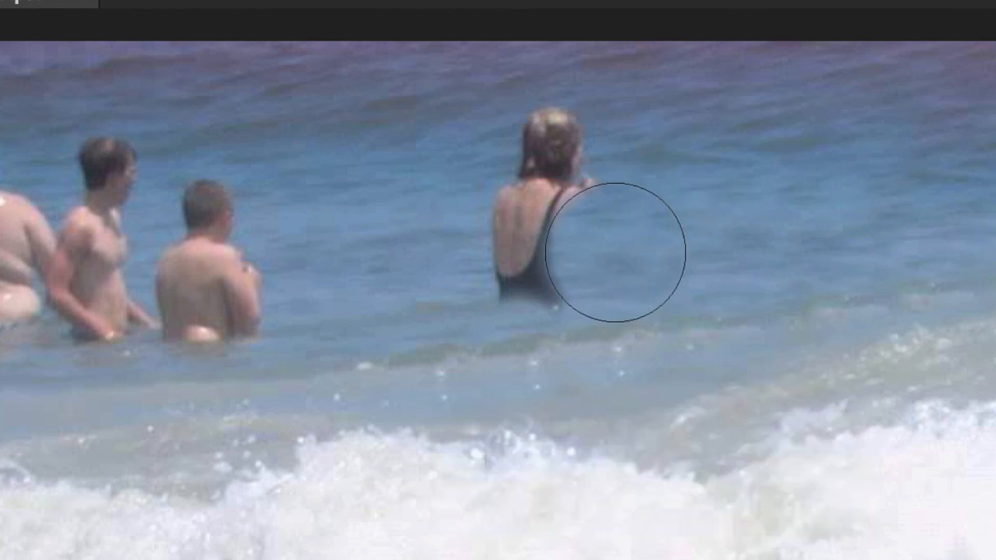
{"action": "left_click_drag", "start_coordinate": [616, 252], "coordinate": [531, 255]}
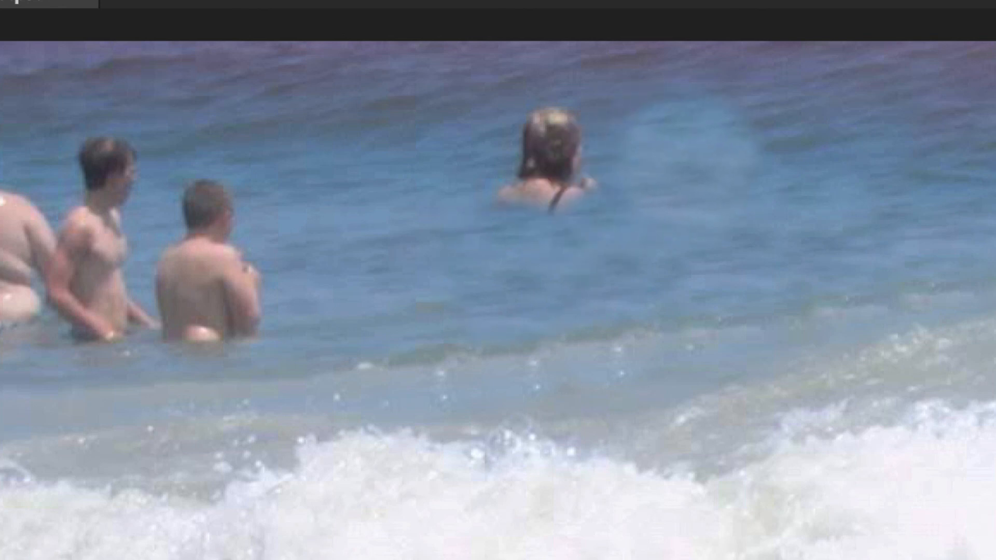
{"action": "left_click", "coordinate": [687, 162], "text": "alt"}
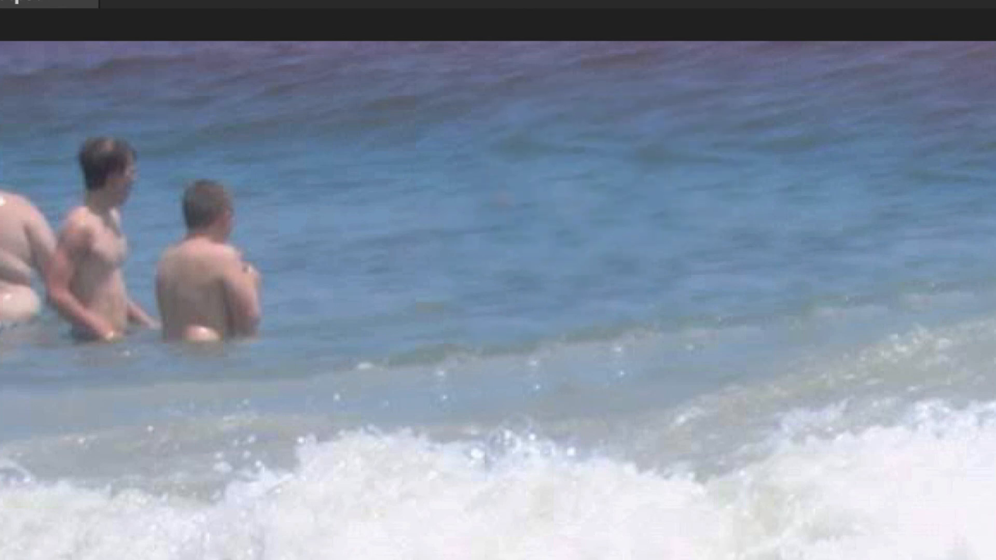
{"action": "left_click", "coordinate": [556, 146]}
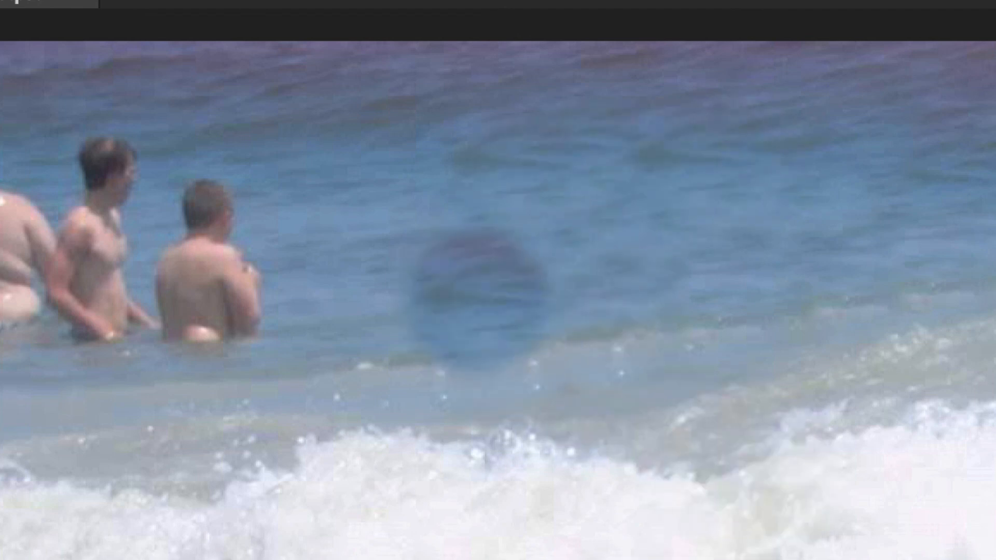
Enlarge the brush to 175 px and clone open water over the three male bathers at the photo's edge
{"action": "key", "text": "space"}
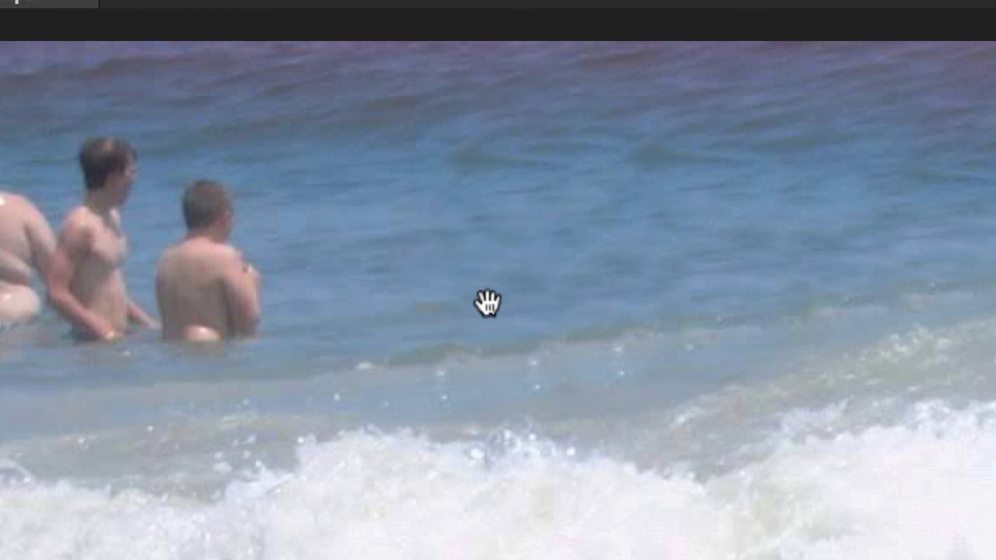
{"action": "left_click_drag", "start_coordinate": [487, 303], "coordinate": [761, 309]}
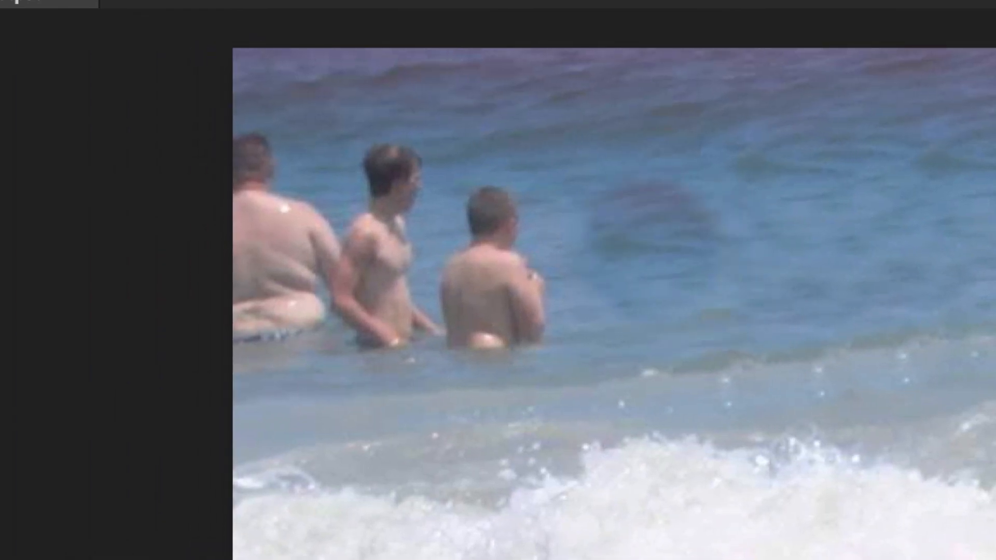
{"action": "key", "text": "bracketright"}
{"action": "key", "text": "bracketright"}
{"action": "key", "text": "bracketright"}
{"action": "key", "text": "bracketright"}
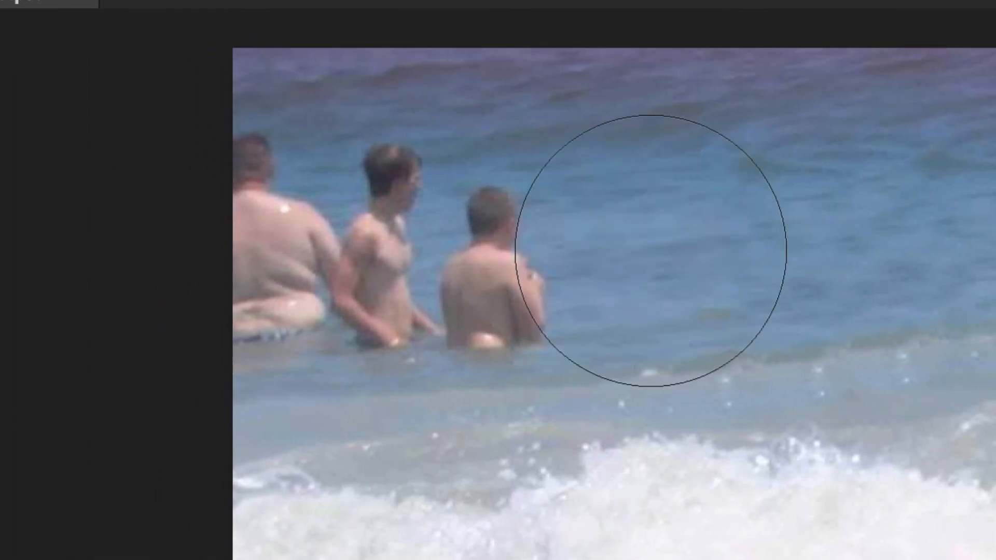
{"action": "left_click", "coordinate": [681, 236]}
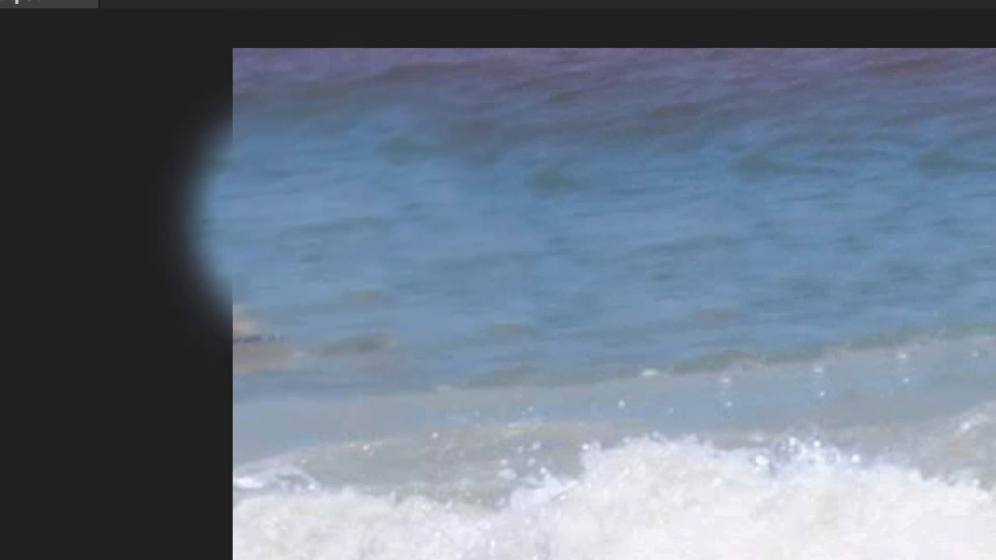
{"action": "left_click", "coordinate": [322, 221]}
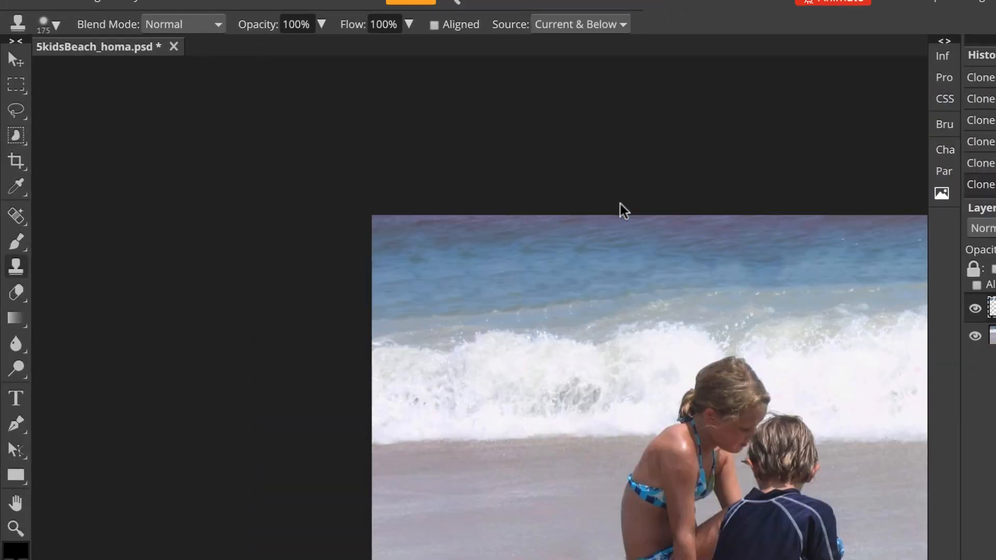
Examine the whole retouched photo for leftover traces of the removed people in the water, surf and sand
{"action": "scroll", "coordinate": [620, 203], "scroll_direction": "right", "scroll_amount": 3}
{"action": "scroll", "coordinate": [620, 204], "scroll_direction": "down", "scroll_amount": 2}
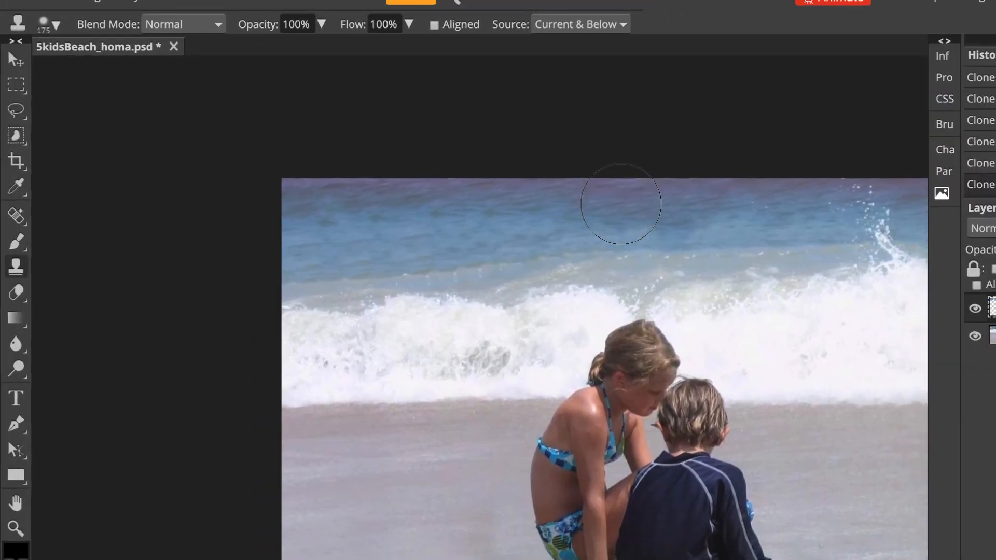
{"action": "scroll", "coordinate": [620, 204], "scroll_direction": "down", "scroll_amount": 2}
{"action": "scroll", "coordinate": [620, 204], "scroll_direction": "right", "scroll_amount": 3}
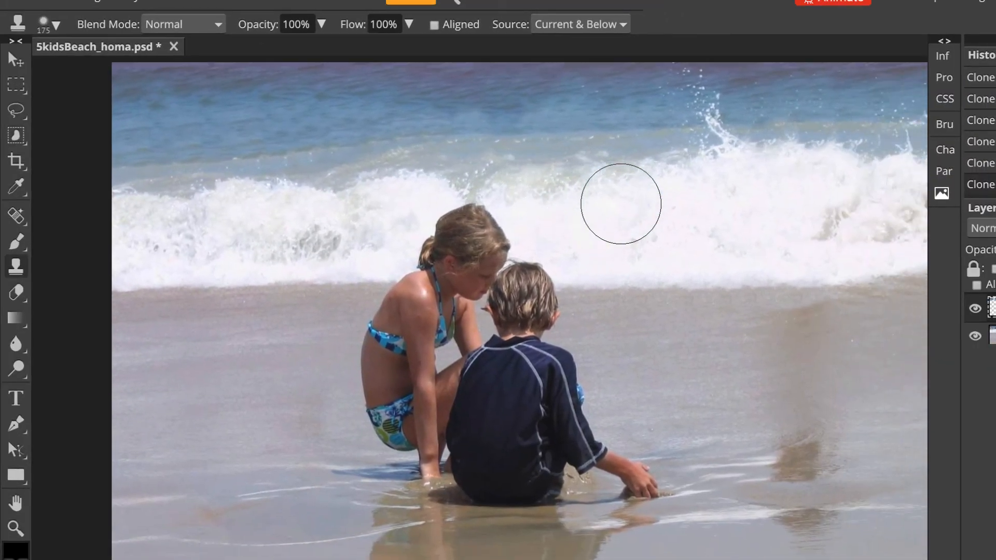
{"action": "scroll", "coordinate": [621, 204], "scroll_direction": "right", "scroll_amount": 3}
{"action": "scroll", "coordinate": [621, 204], "scroll_direction": "up", "scroll_amount": 1}
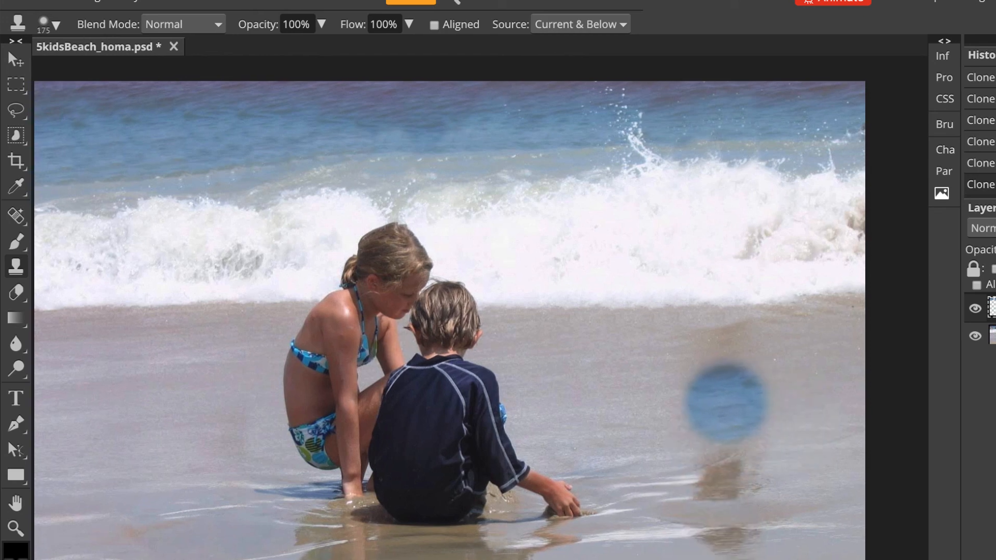
{"action": "scroll", "coordinate": [726, 402], "scroll_direction": "down", "scroll_amount": 2}
{"action": "scroll", "coordinate": [726, 402], "scroll_direction": "left", "scroll_amount": 2}
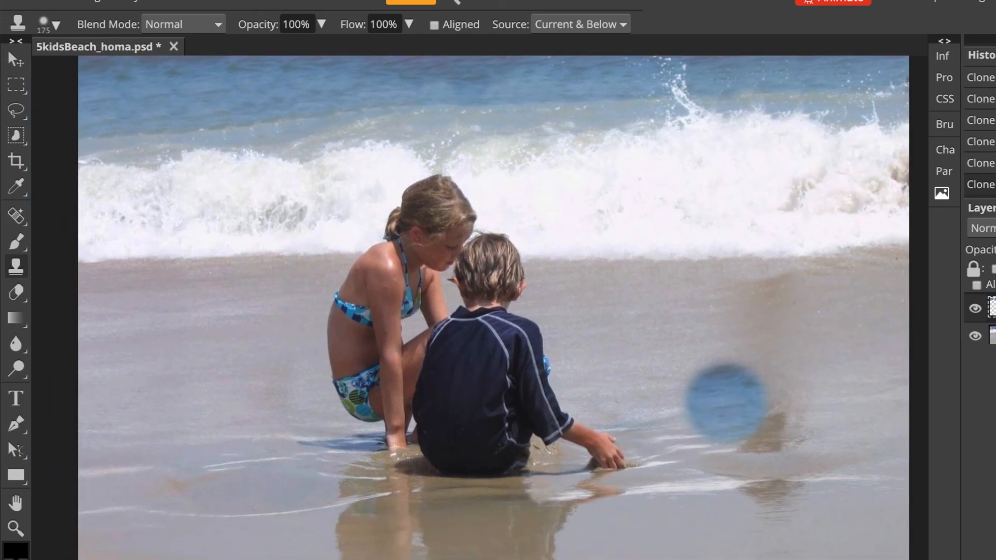
{"action": "scroll", "coordinate": [726, 402], "scroll_direction": "up", "scroll_amount": 3}
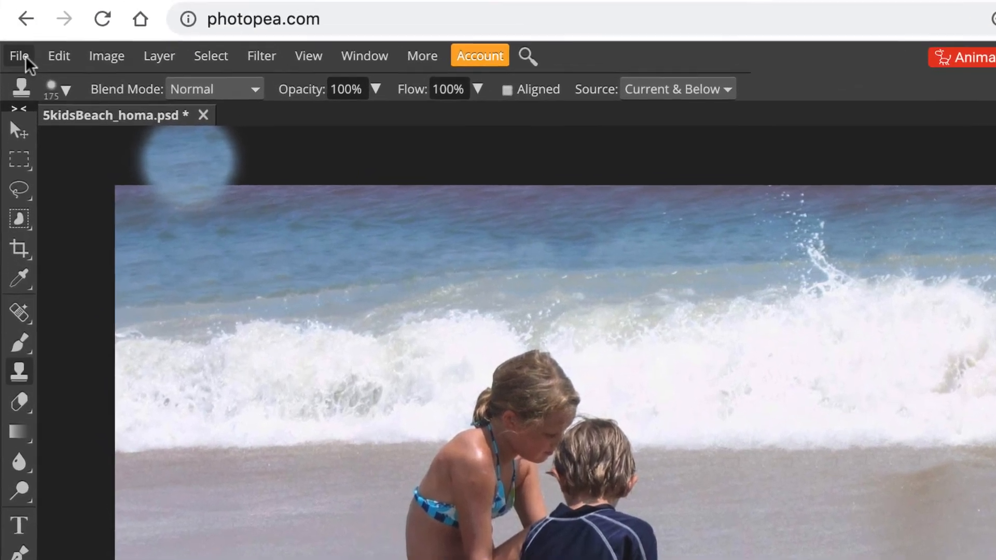
Save the layered beach photo as a PSD file
{"action": "left_click", "coordinate": [24, 57]}
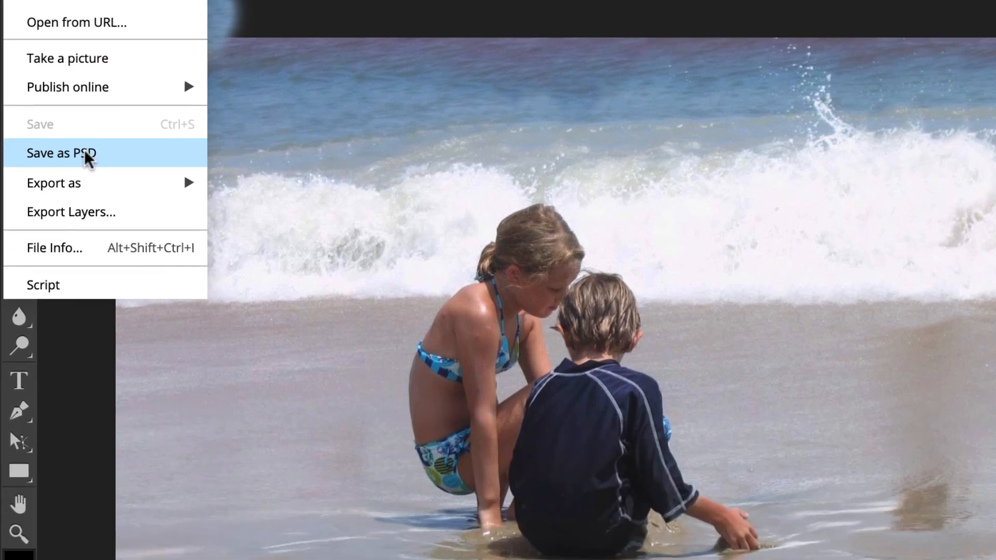
{"action": "left_click", "coordinate": [85, 305]}
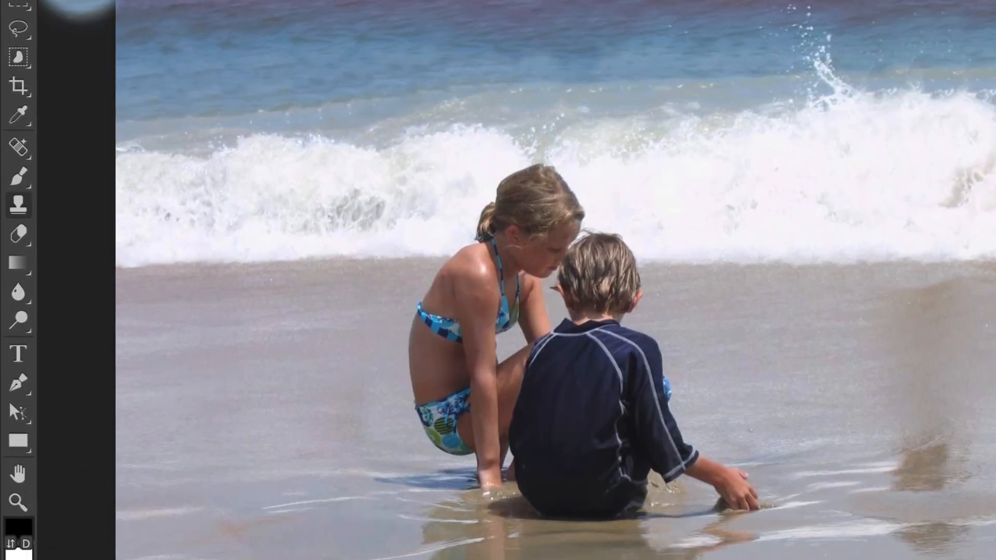
Export the photo as a JPG with the width set to 400 px and save it
{"action": "left_click", "coordinate": [23, 35]}
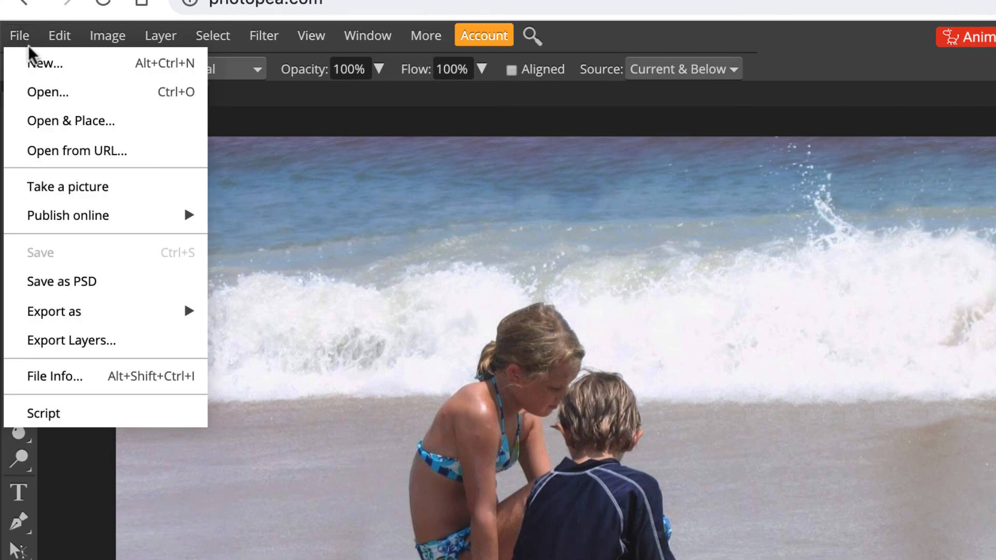
{"action": "mouse_move", "coordinate": [77, 310]}
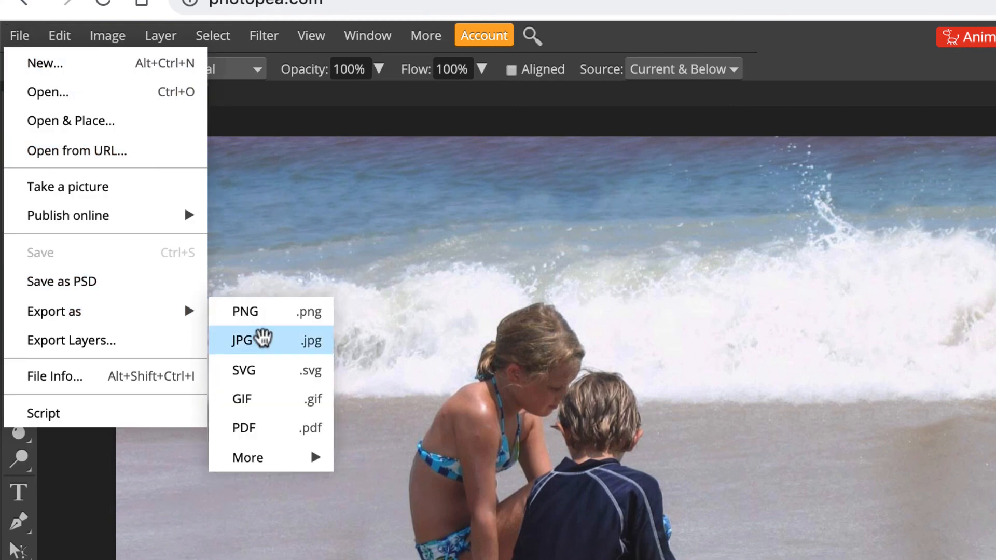
{"action": "left_click", "coordinate": [264, 344]}
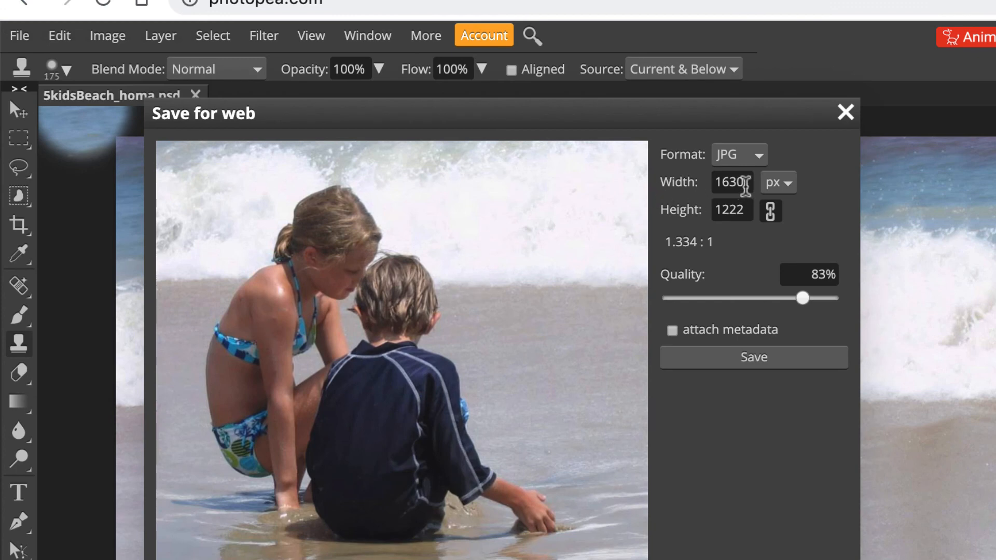
{"action": "left_click_drag", "start_coordinate": [749, 183], "coordinate": [684, 177]}
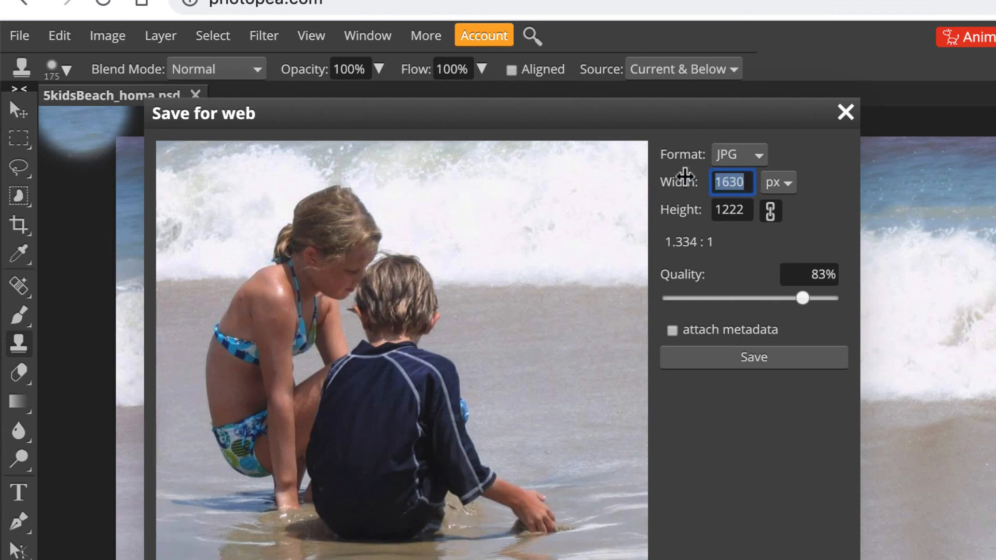
{"action": "type", "text": "4"}
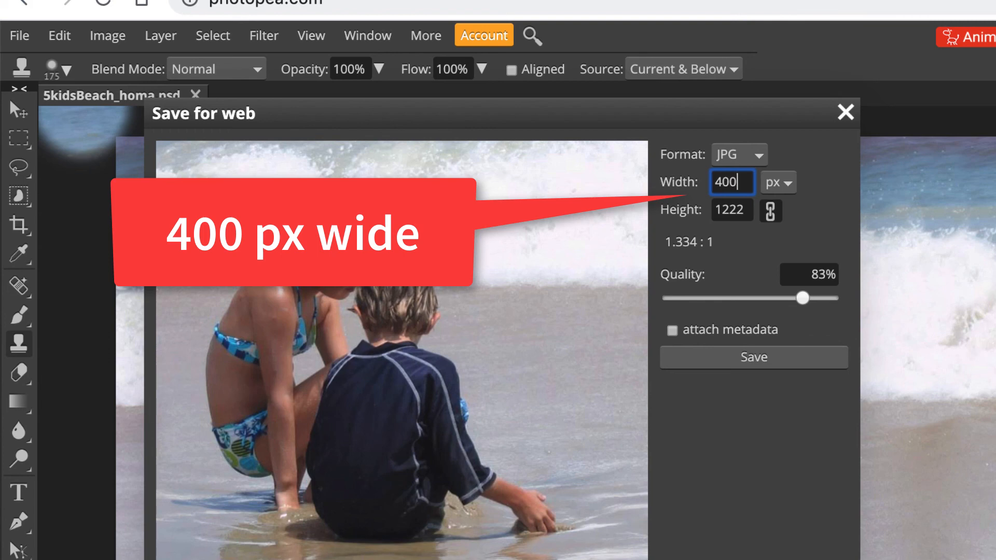
{"action": "type", "text": "00"}
{"action": "left_click", "coordinate": [736, 363]}
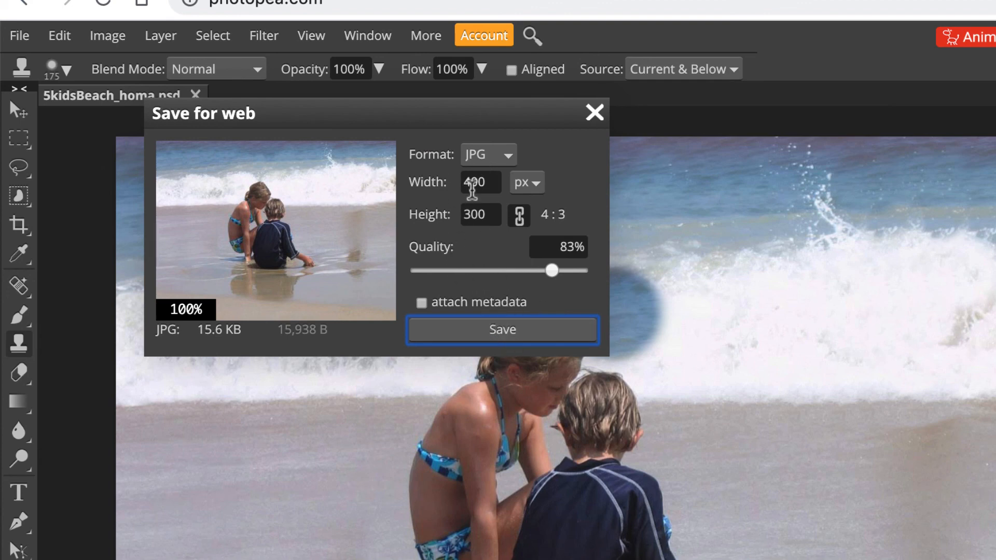
{"action": "left_click", "coordinate": [498, 336]}
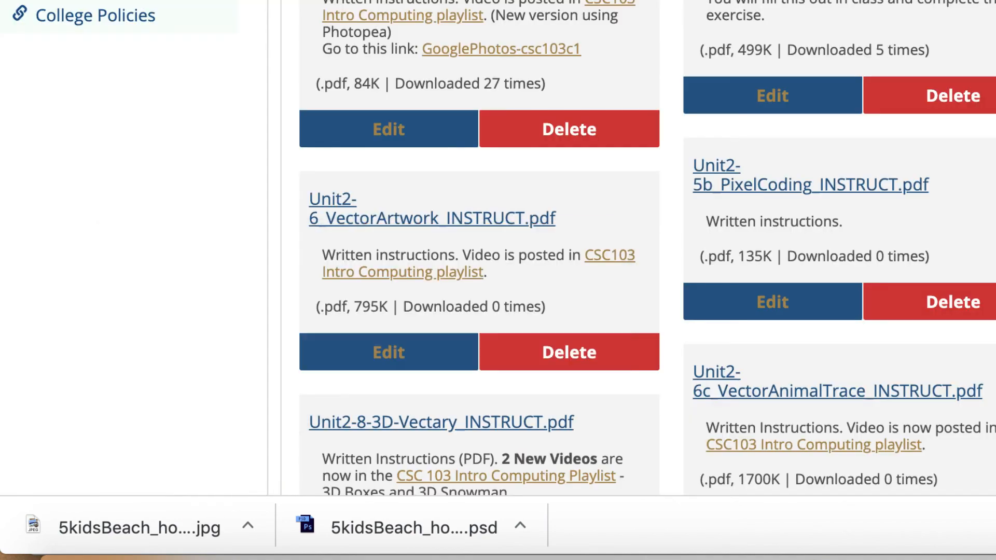
Switch to the course website and open the exam "5 - Cloning-Retouching Photos" in the Unit 2 coursework
{"action": "scroll", "coordinate": [498, 249], "scroll_direction": "up", "scroll_amount": 10}
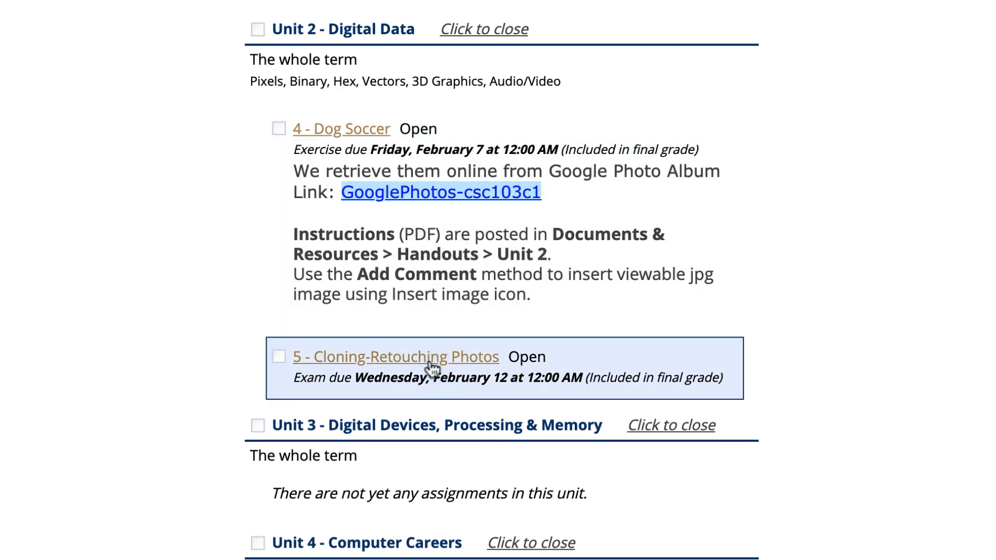
{"action": "left_click", "coordinate": [426, 359]}
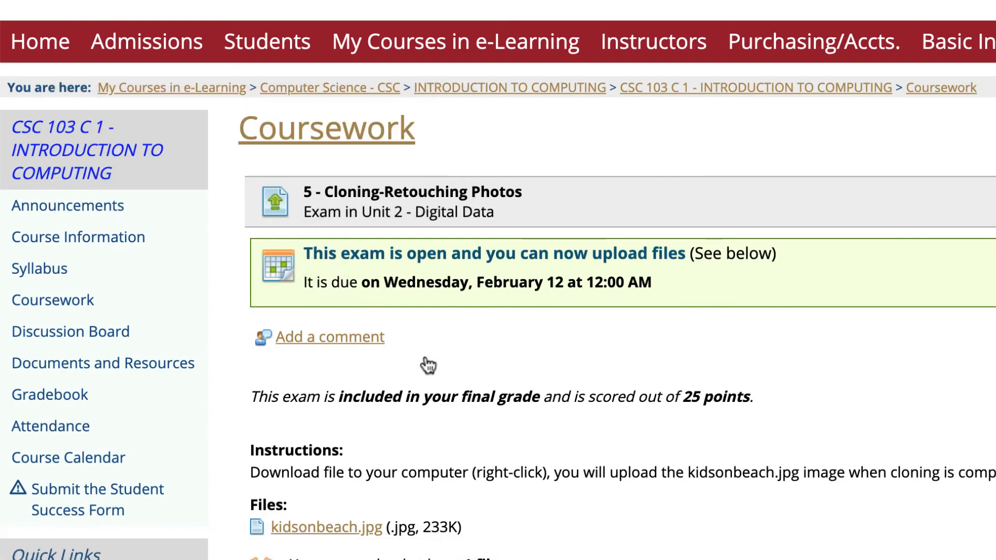
{"action": "scroll", "coordinate": [428, 366], "scroll_direction": "down", "scroll_amount": 3}
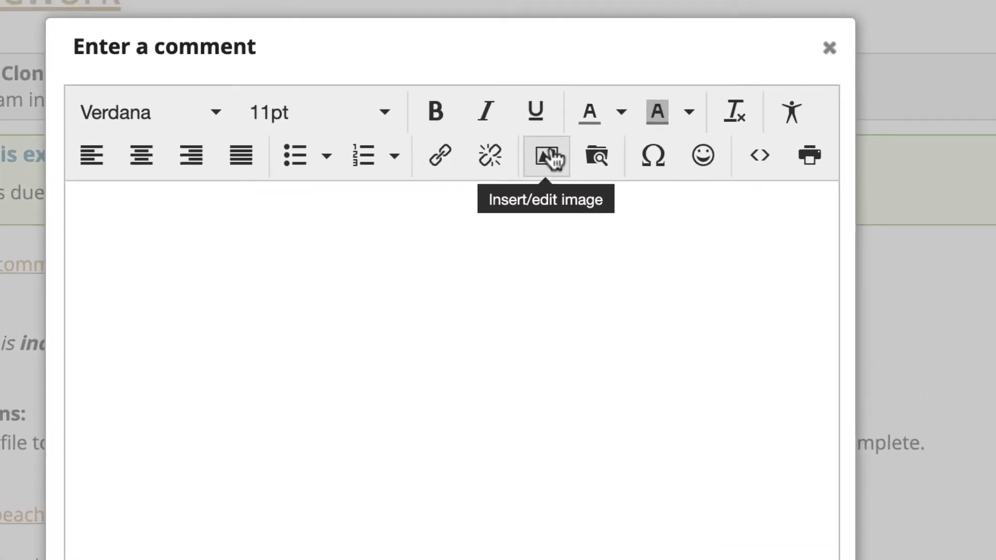
Upload the 5kidsBeach JPG from the Downloads folder as the source of a new image in the exam comment
{"action": "left_click", "coordinate": [738, 76]}
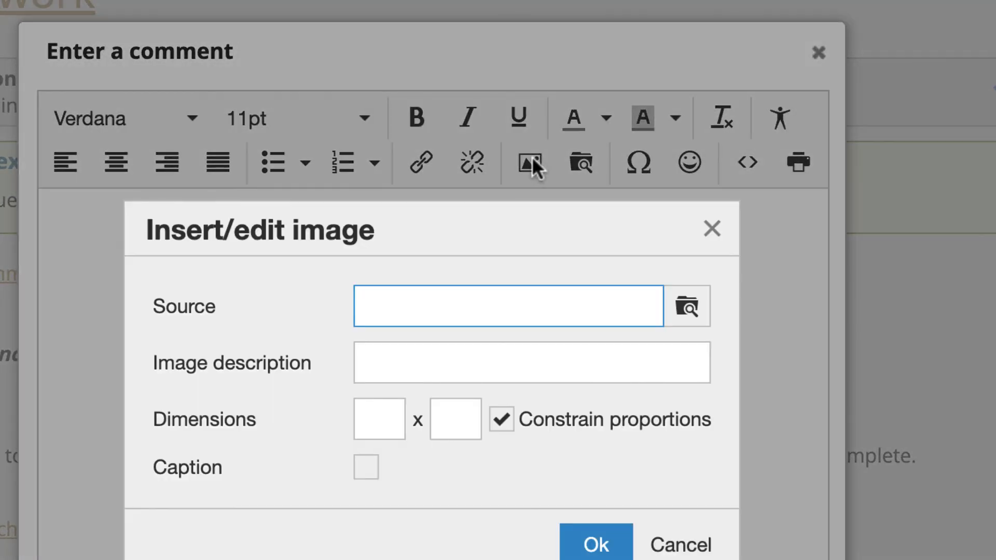
{"action": "left_click", "coordinate": [685, 306]}
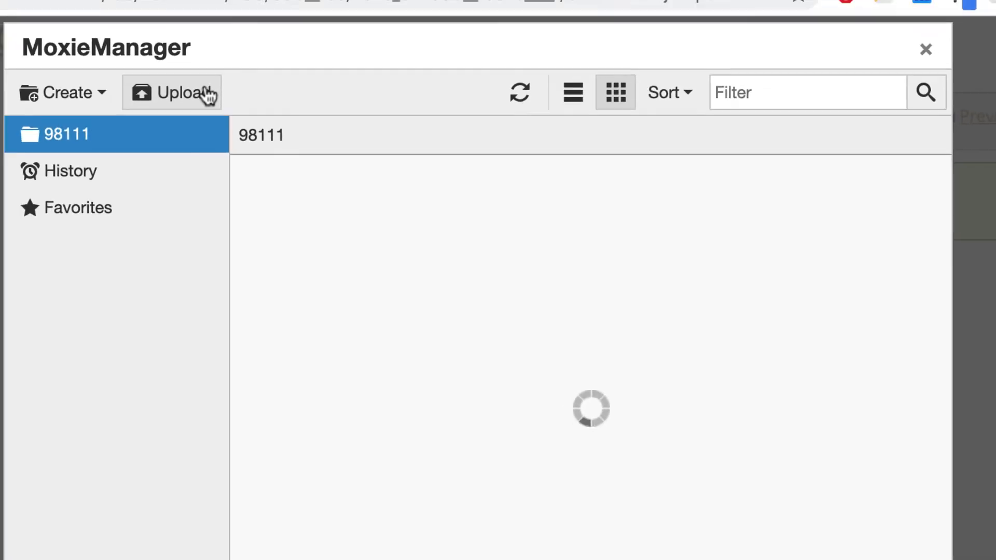
{"action": "left_click", "coordinate": [107, 58]}
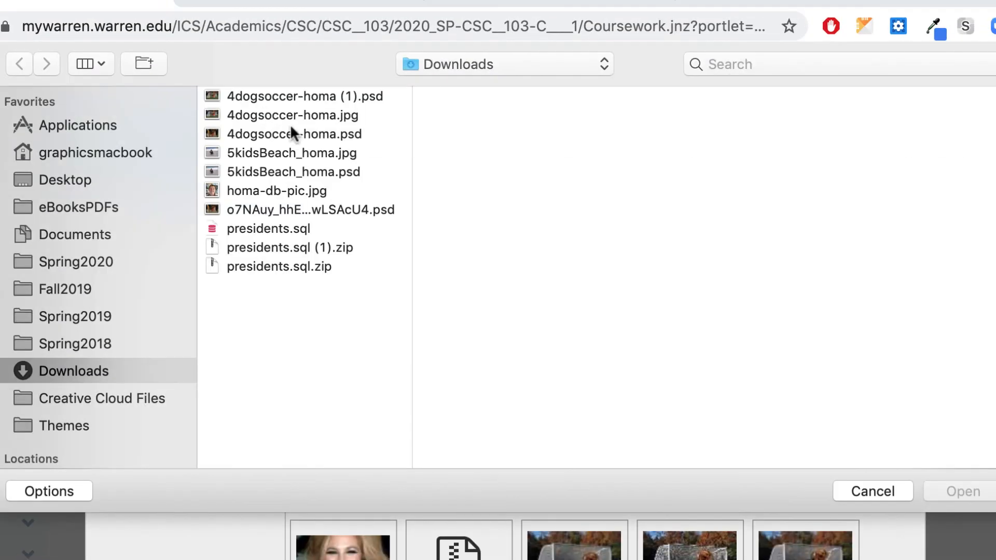
{"action": "left_click", "coordinate": [326, 153]}
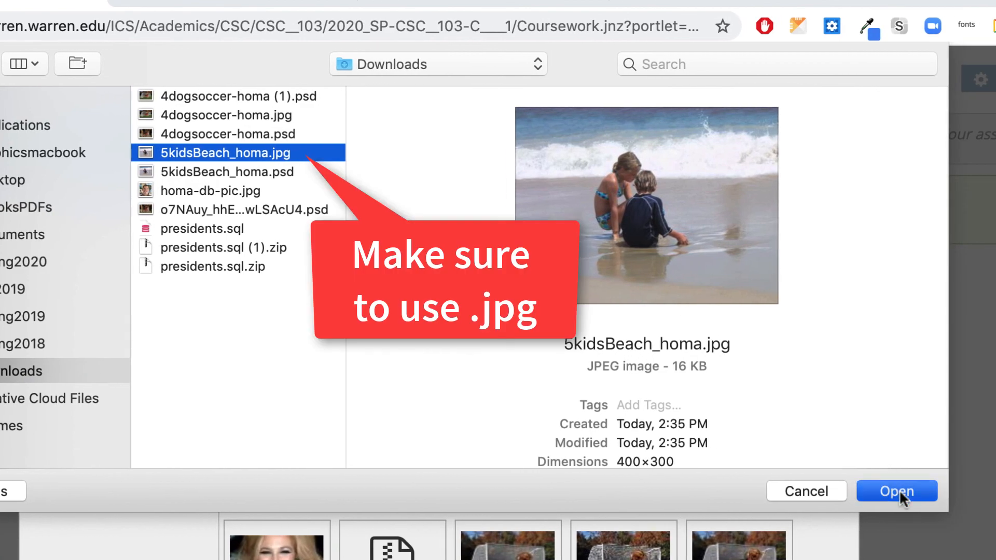
{"action": "left_click", "coordinate": [898, 490]}
{"action": "left_click", "coordinate": [760, 518]}
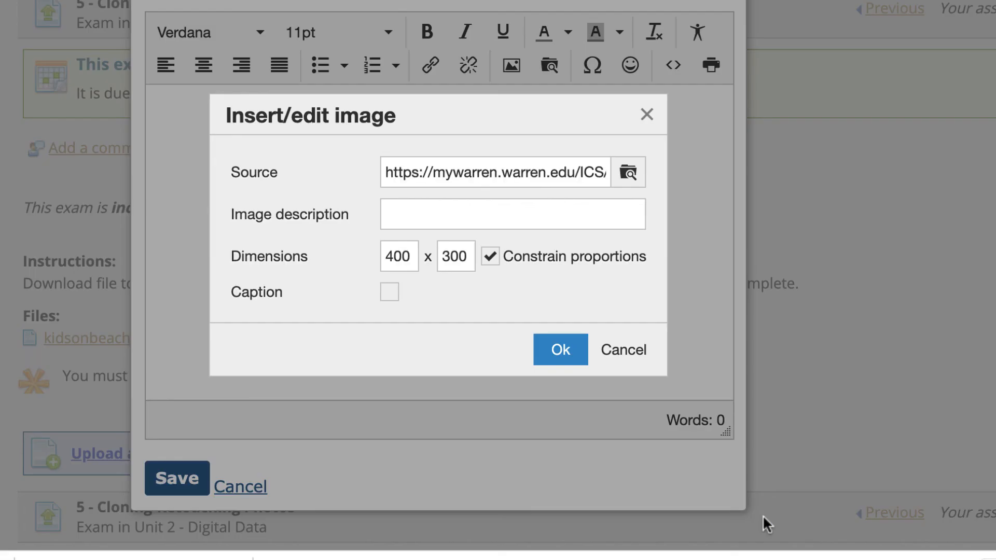
Insert the uploaded beach image into the comment and save the comment to the exam
{"action": "left_click", "coordinate": [565, 349]}
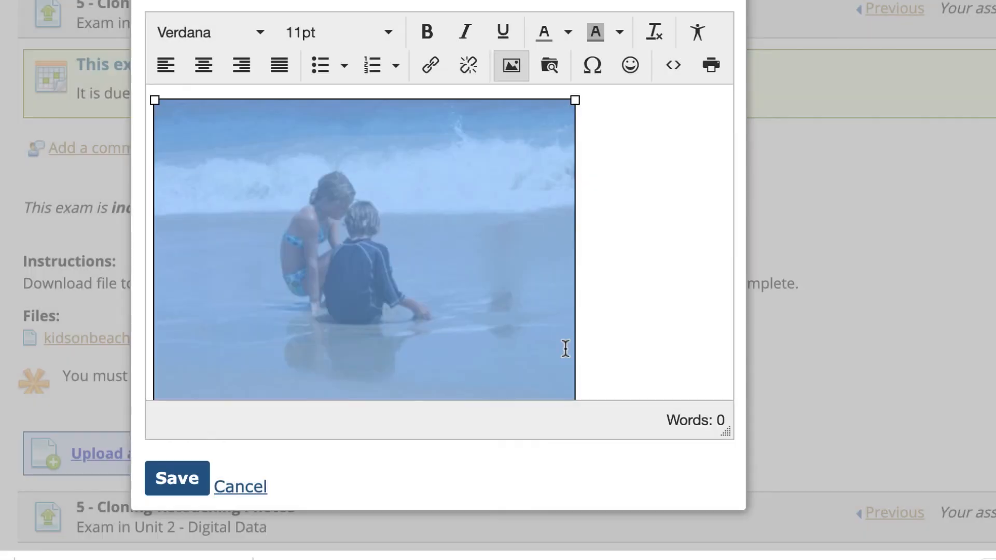
{"action": "left_click", "coordinate": [630, 222]}
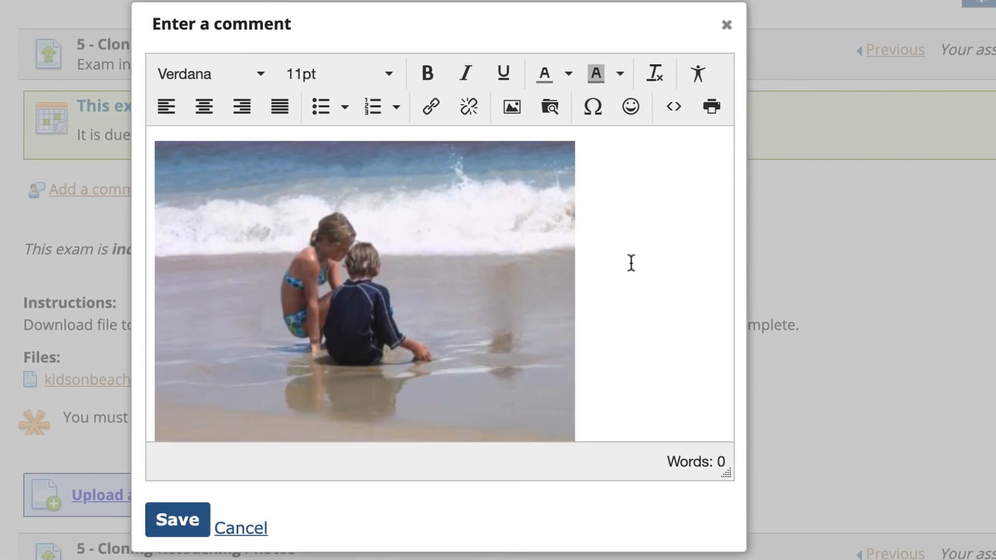
{"action": "scroll", "coordinate": [631, 263], "scroll_direction": "down", "scroll_amount": 2}
{"action": "scroll", "coordinate": [630, 263], "scroll_direction": "up", "scroll_amount": 2}
{"action": "left_click", "coordinate": [176, 518]}
{"action": "scroll", "coordinate": [671, 401], "scroll_direction": "down", "scroll_amount": 1}
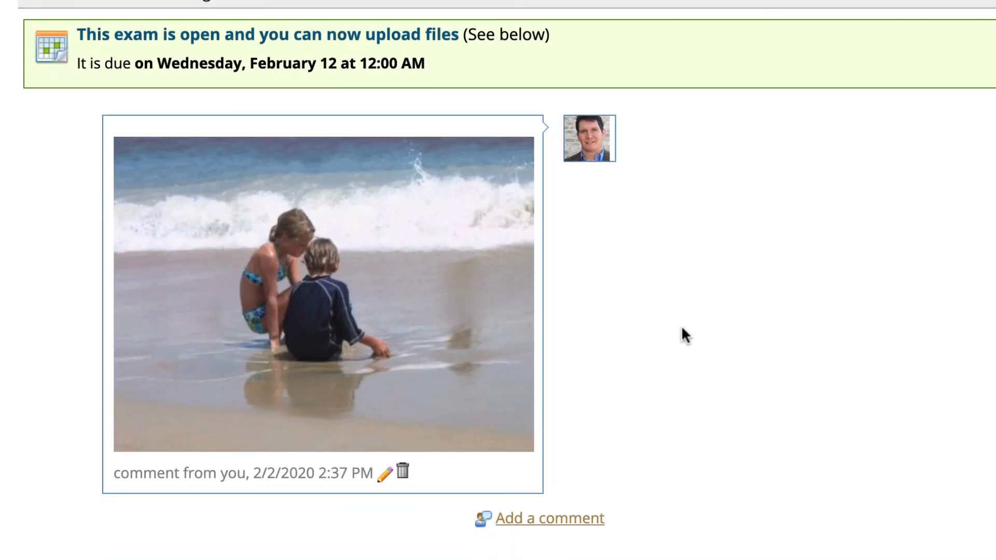